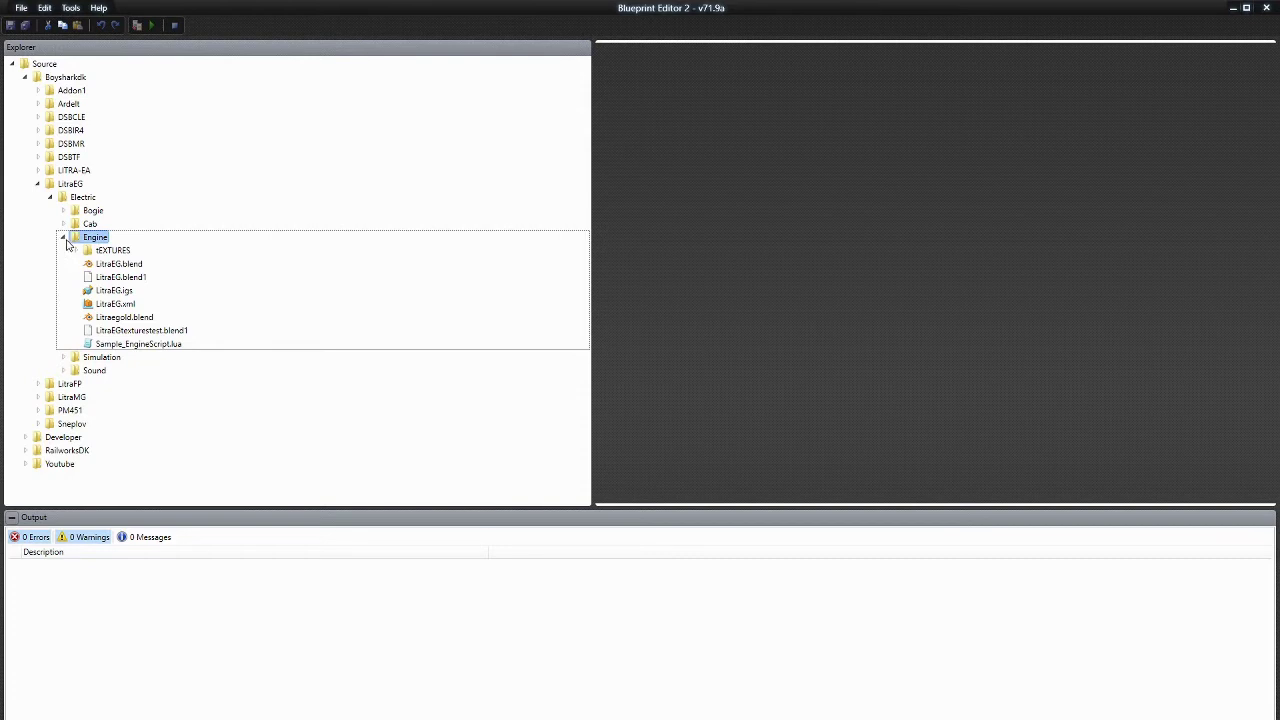
Open the LitraEG.xml engine blueprint from the Engine folder and expand its Render component and Rail vehicle component sections.
left_click(63, 238)
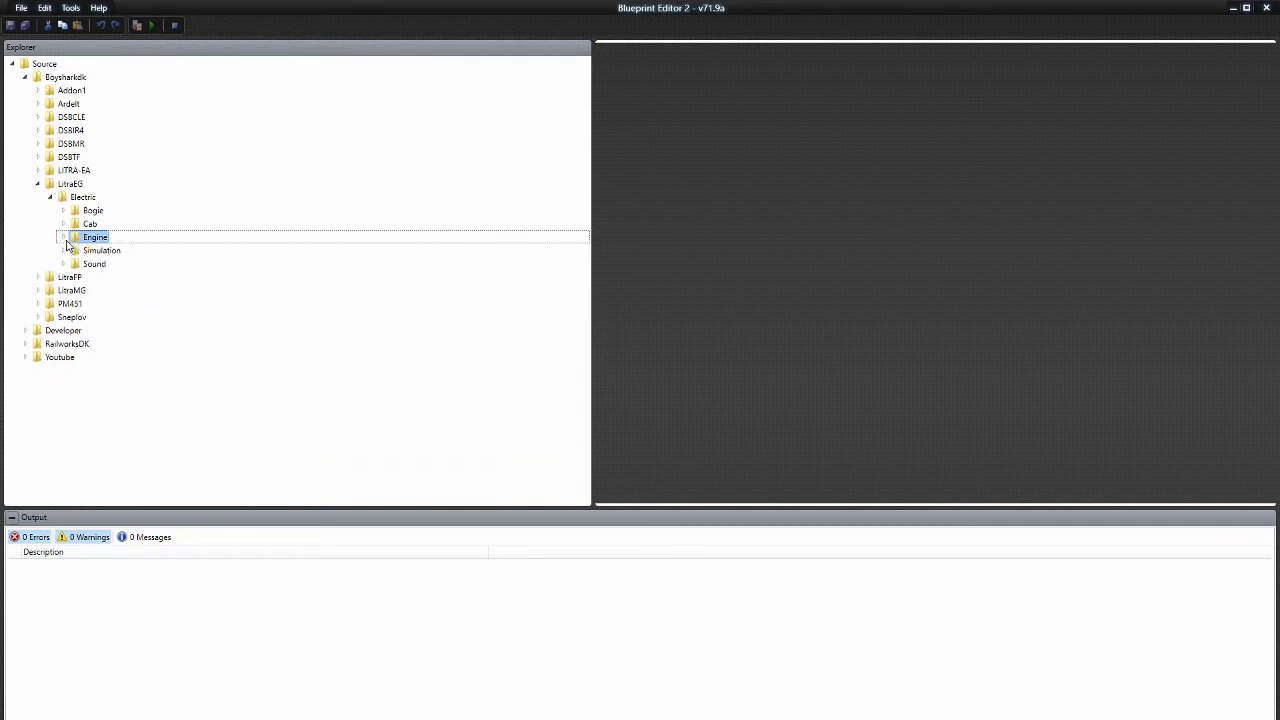
left_click(63, 238)
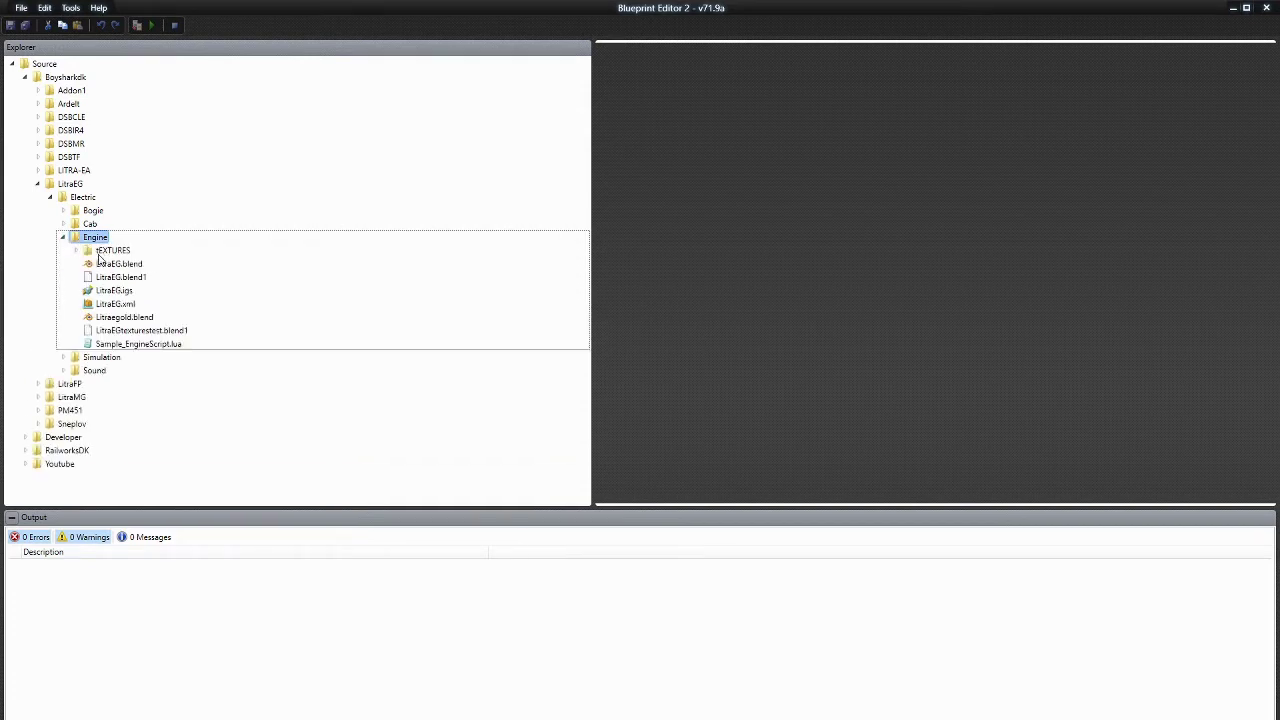
double_click(105, 303)
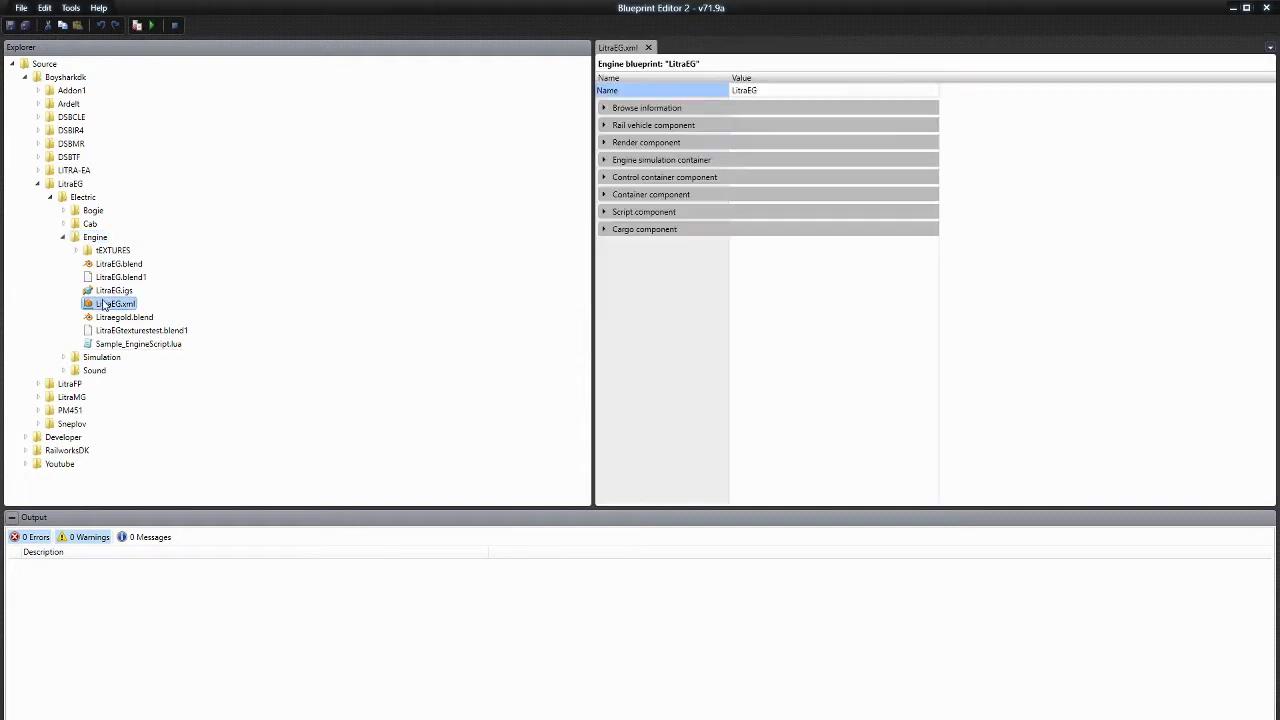
left_click(672, 142)
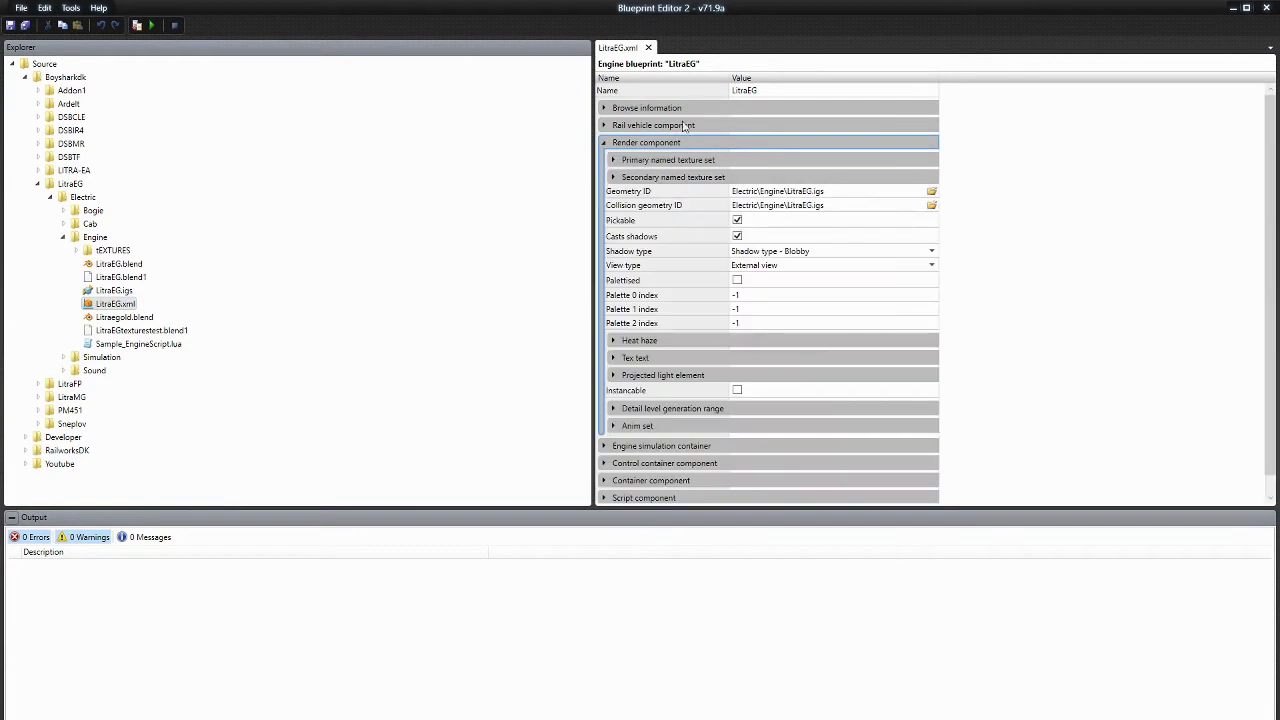
left_click(658, 127)
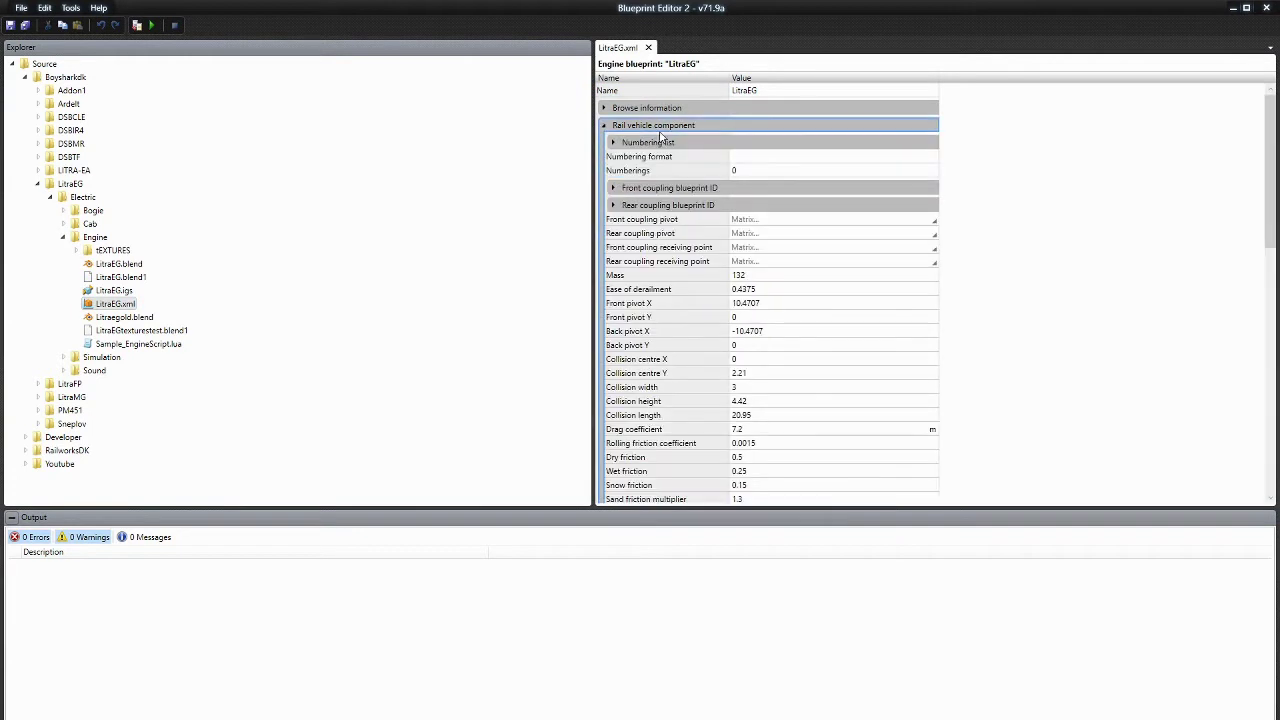
Clear the Collision centre Y value in the Rail vehicle component and re-enter it as 2.21.
scroll(745, 335, "down", 1)
left_click(712, 343)
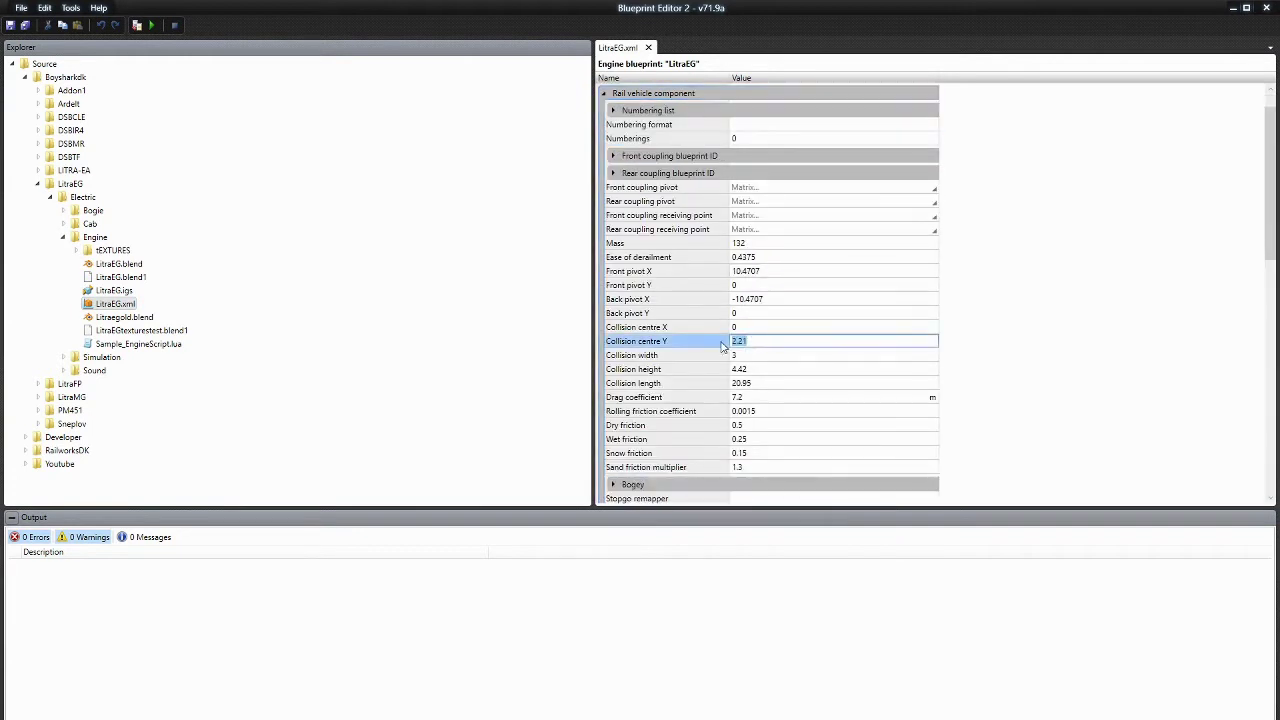
key("BackSpace")
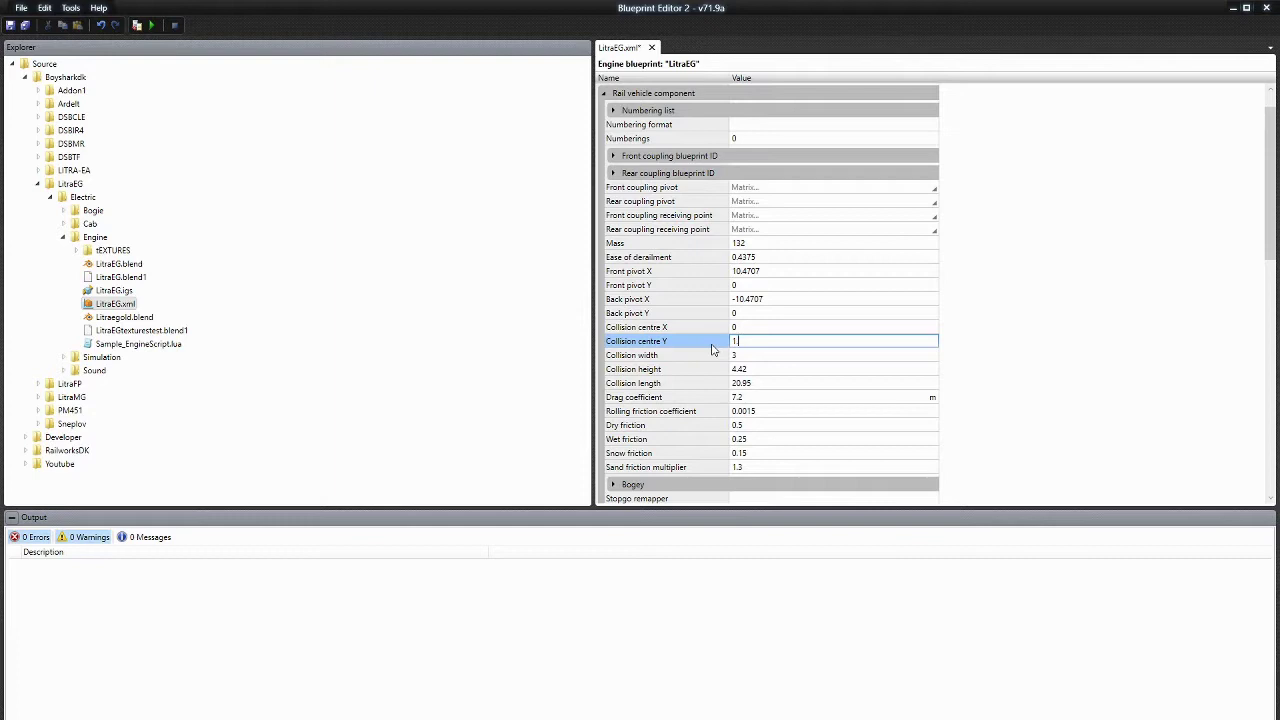
left_click(689, 371)
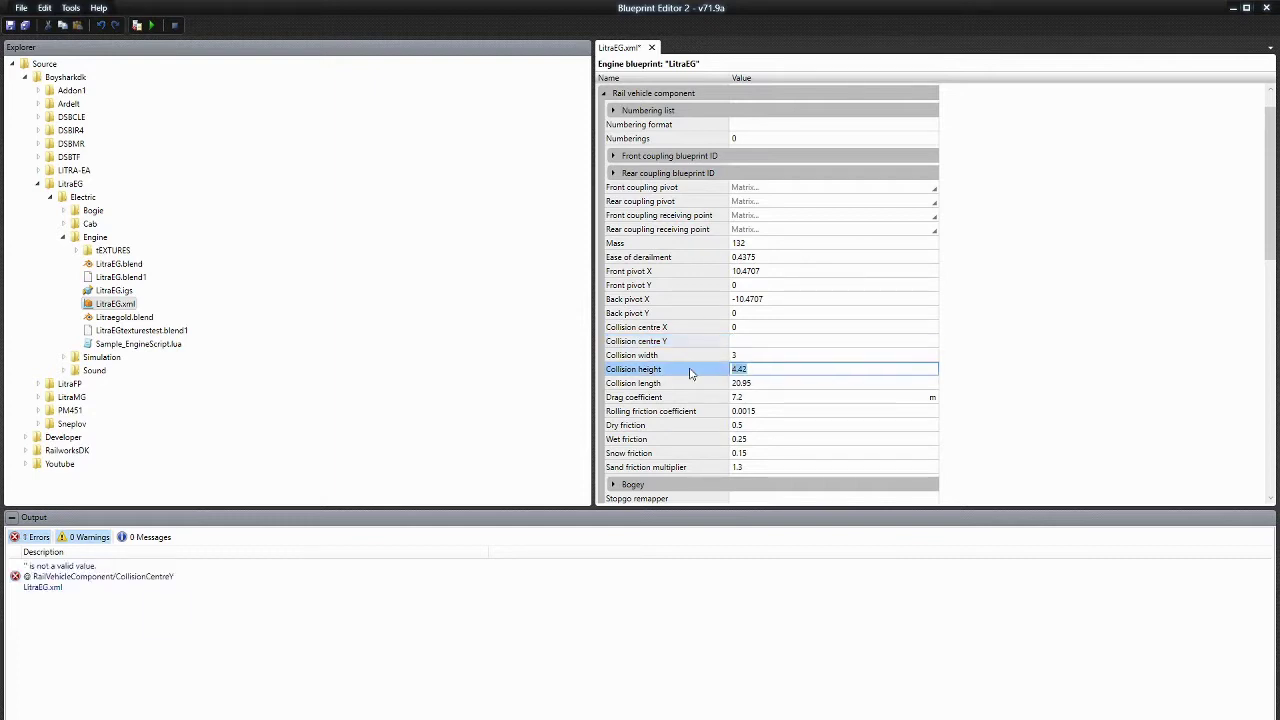
left_click(740, 340)
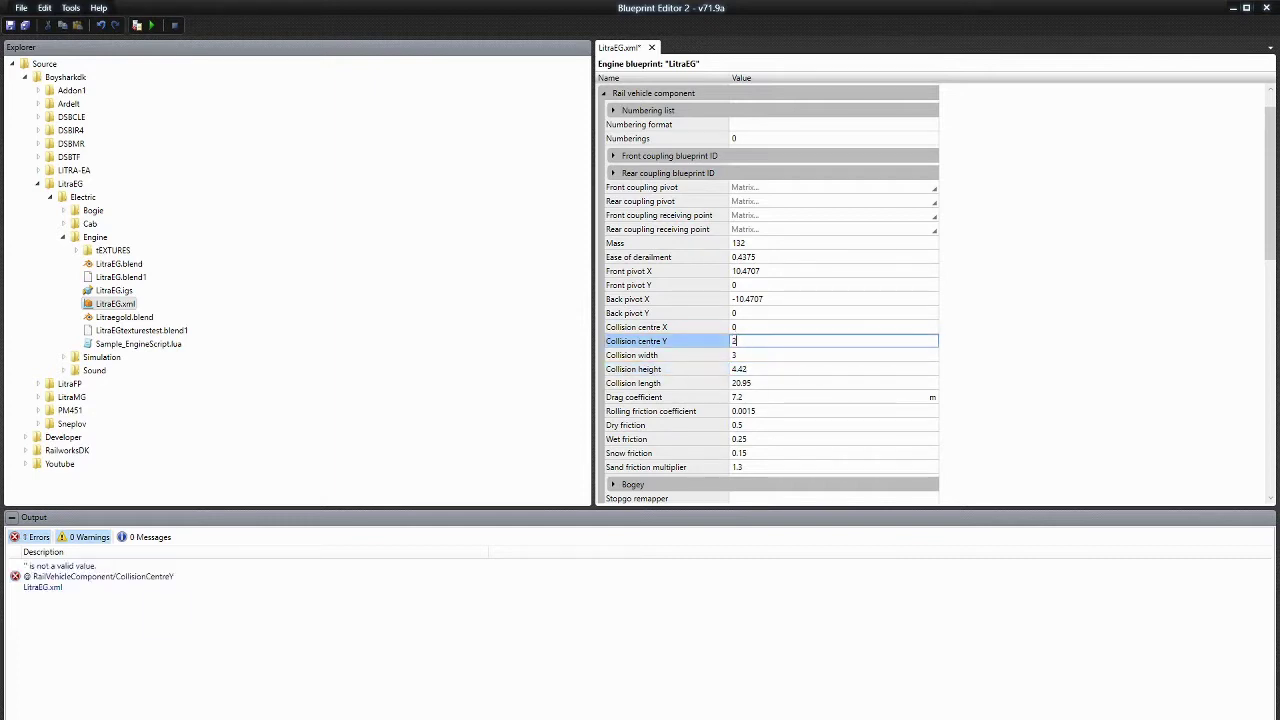
type("2.21")
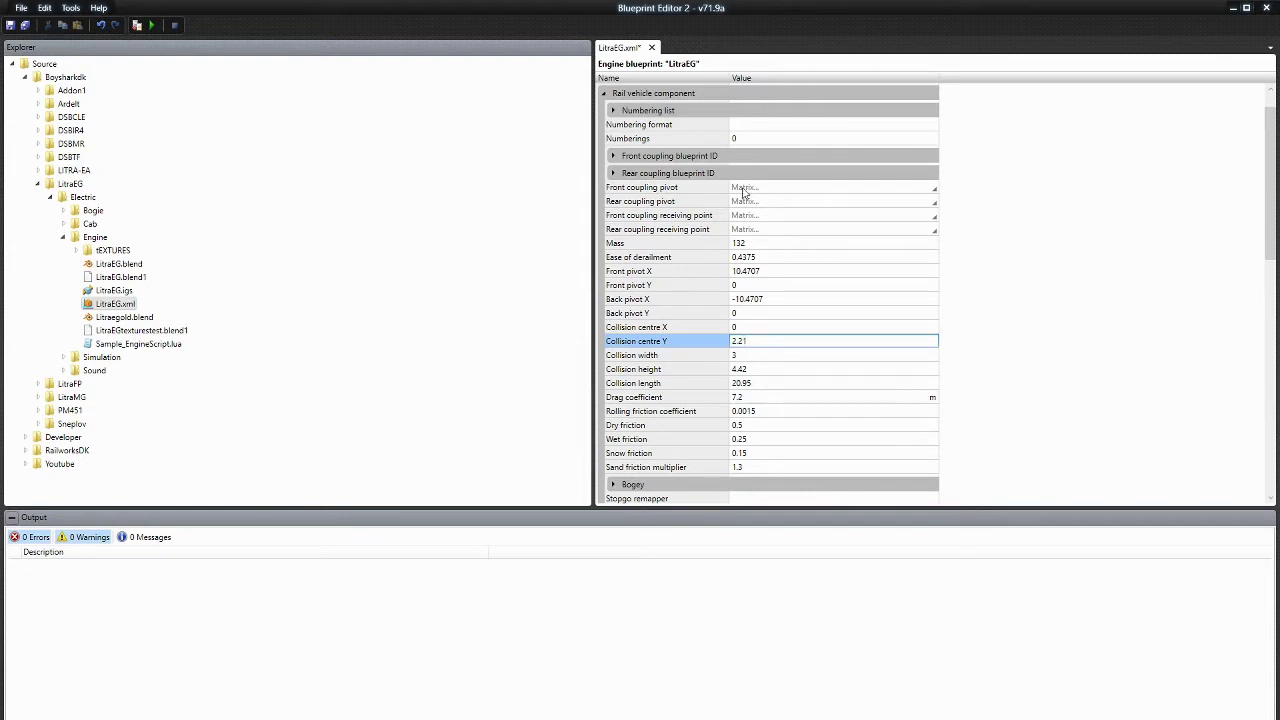
Examine the pivot X and Y values of both S bogey entries and the remaining Rail vehicle component settings.
scroll(910, 206, "down", 5)
left_click(729, 294)
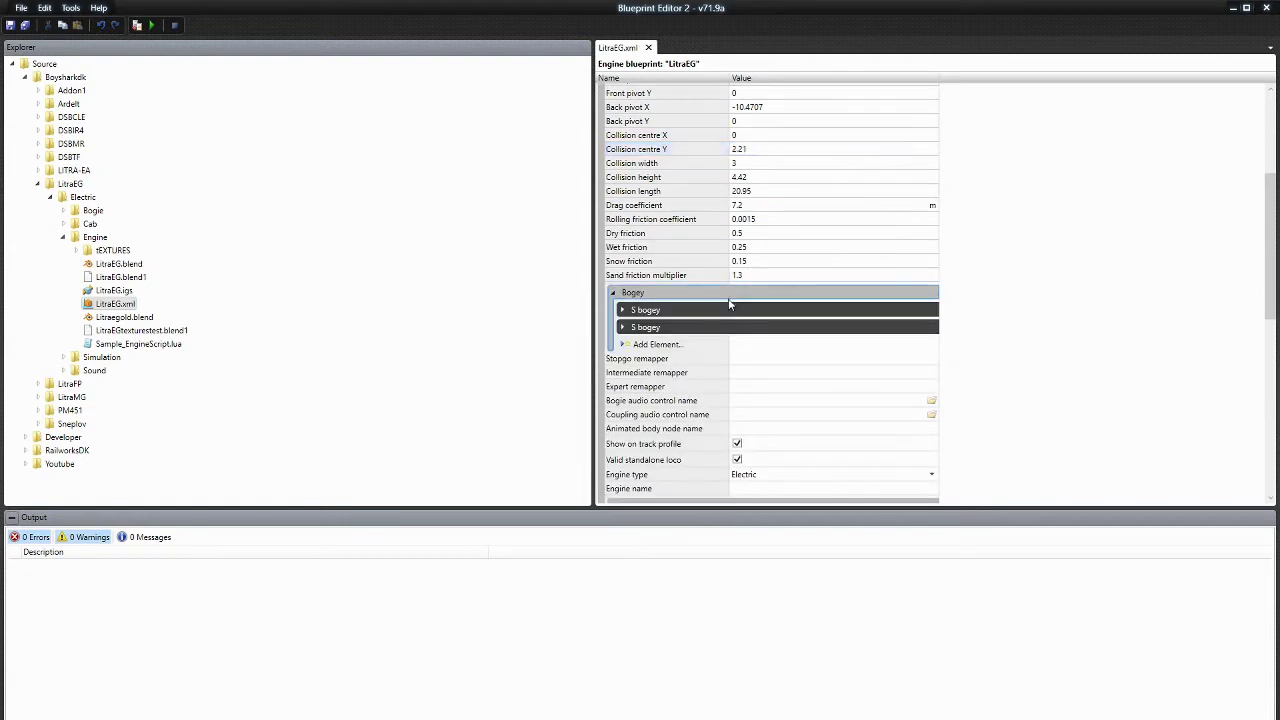
left_click(729, 308)
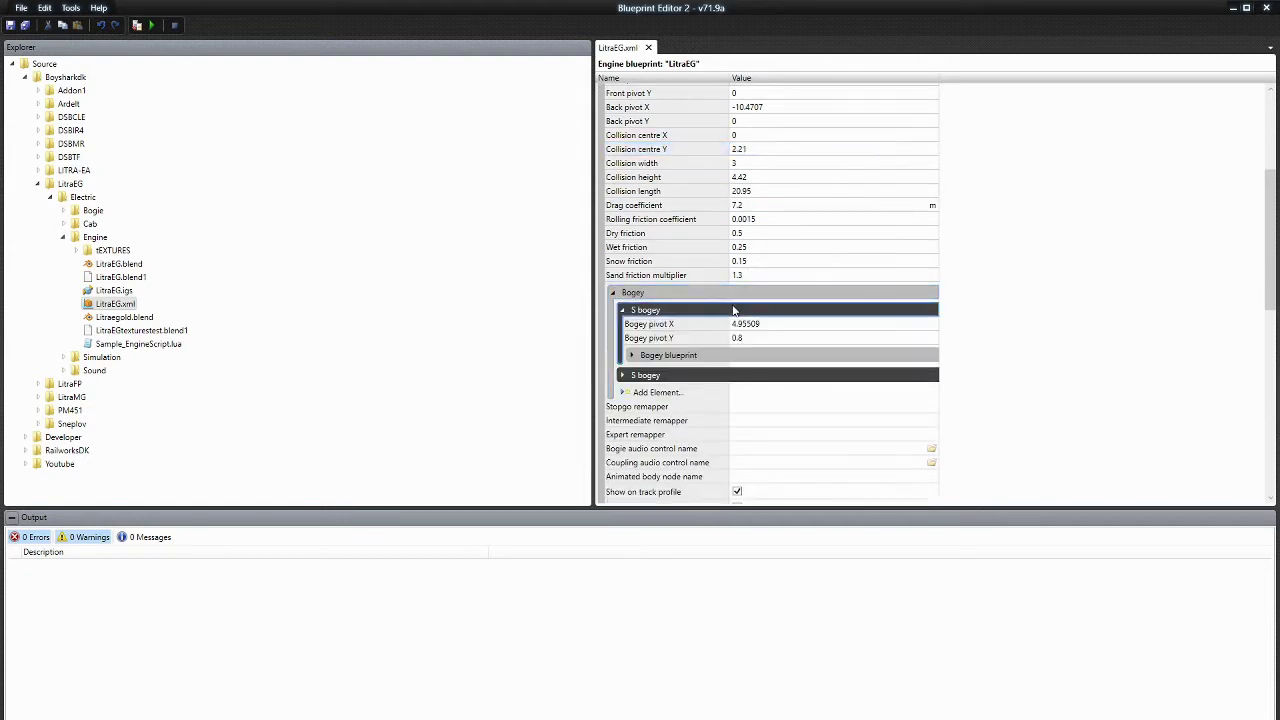
left_click(748, 376)
left_click(752, 338)
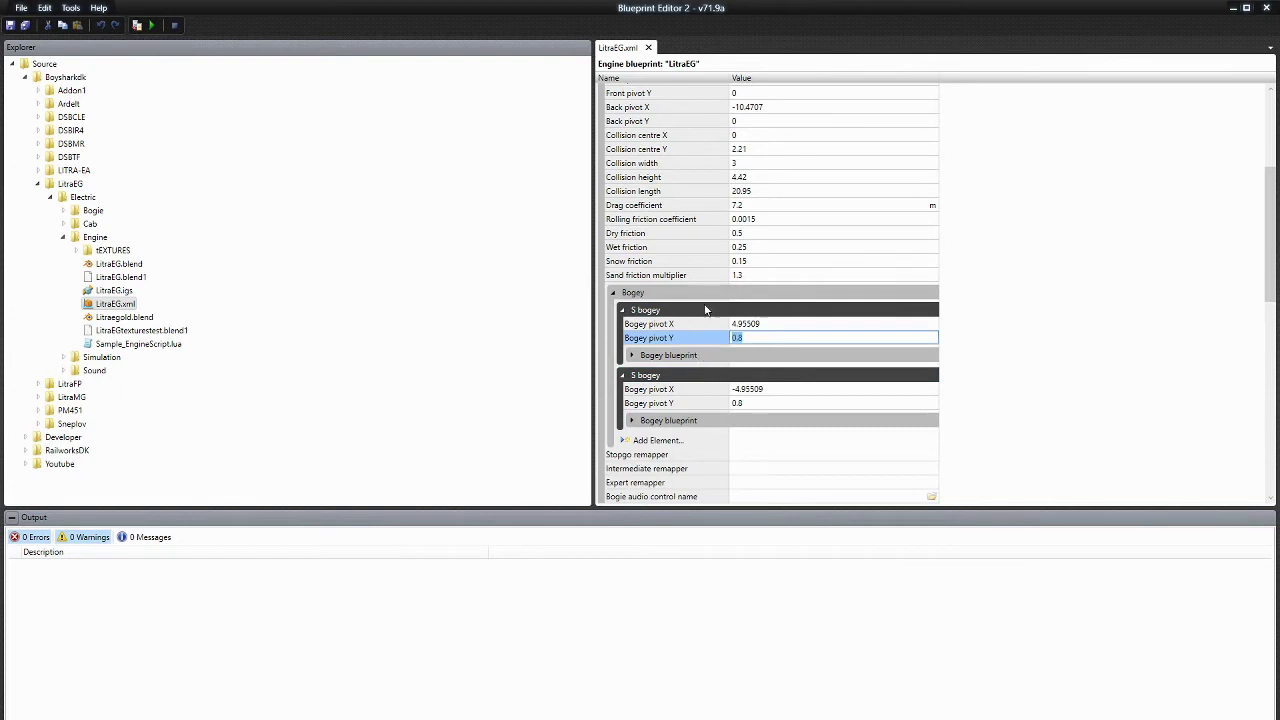
left_click(740, 403)
left_click(734, 311)
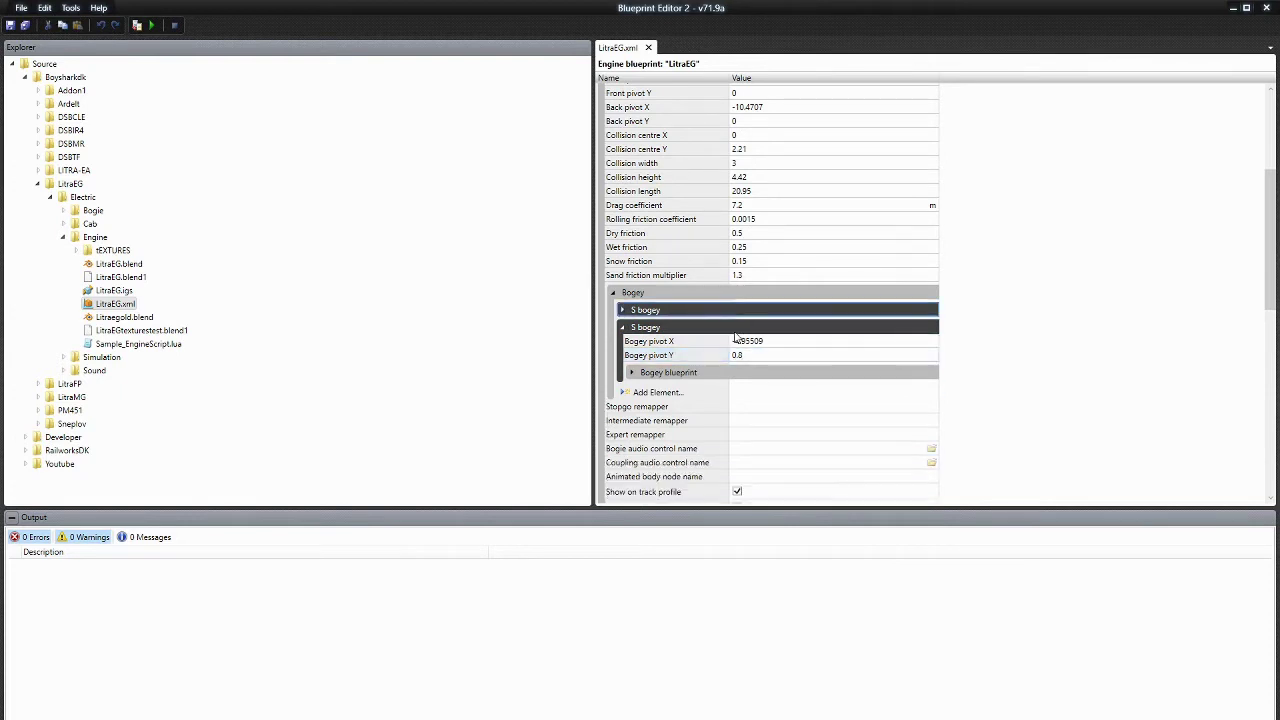
left_click(733, 329)
scroll(820, 427, "down", 1)
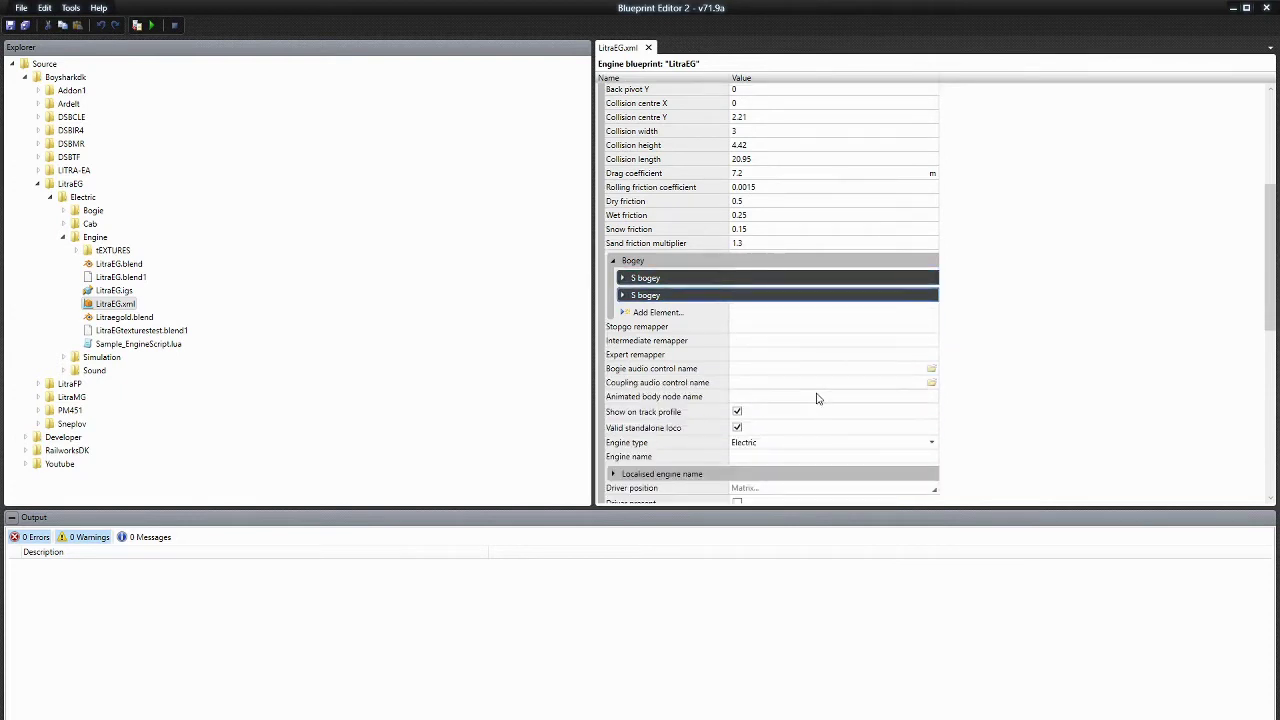
scroll(810, 415, "down", 3)
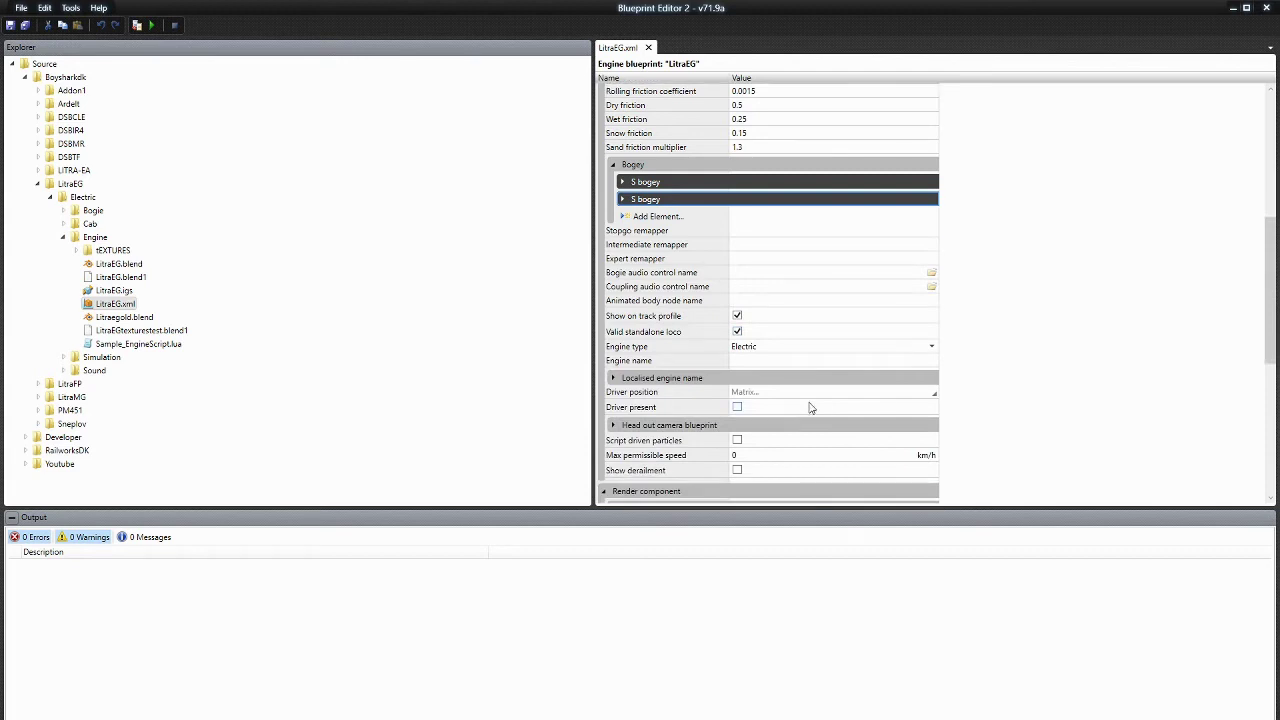
scroll(810, 407, "up", 11)
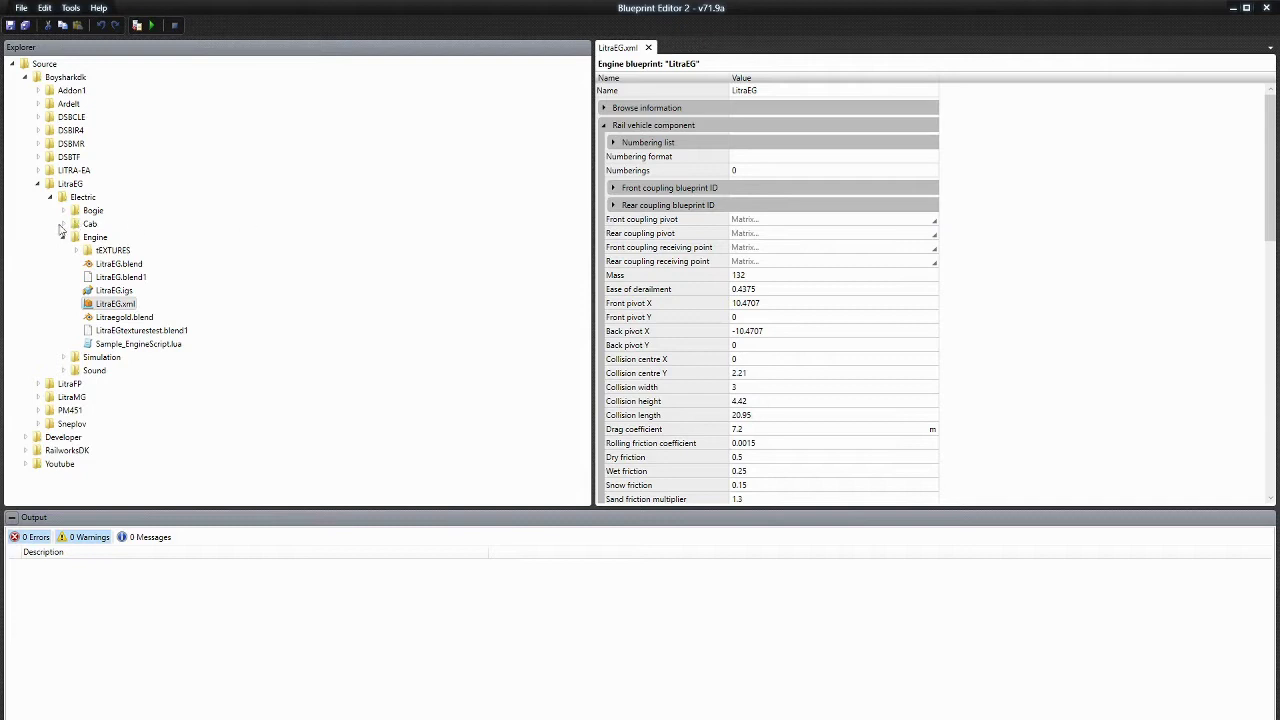
left_click(60, 225)
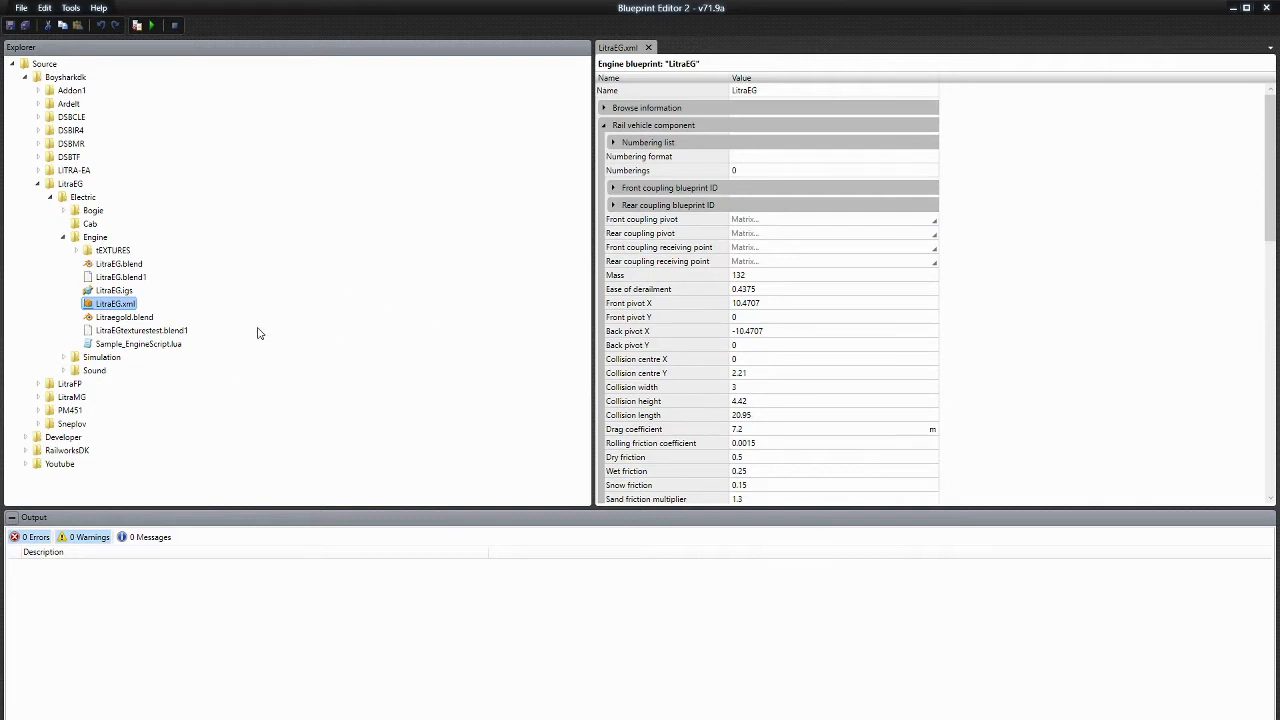
left_click(66, 238)
left_click(66, 238)
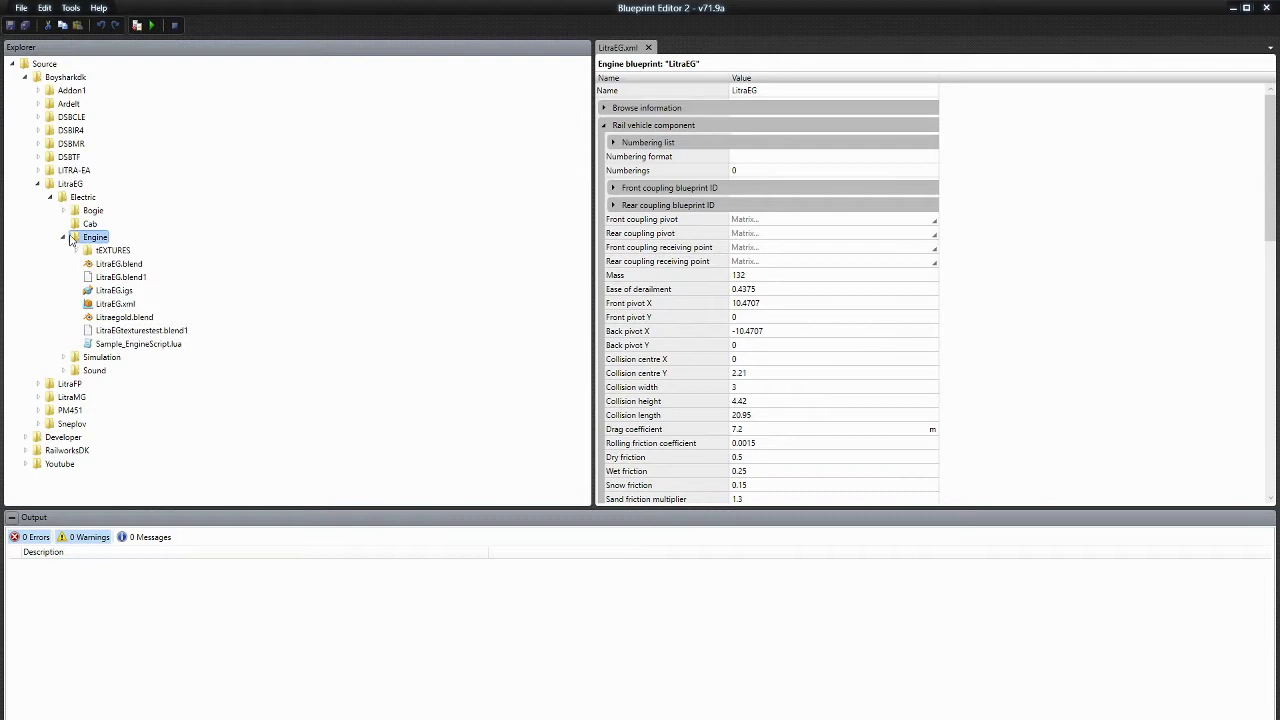
right_click(92, 224)
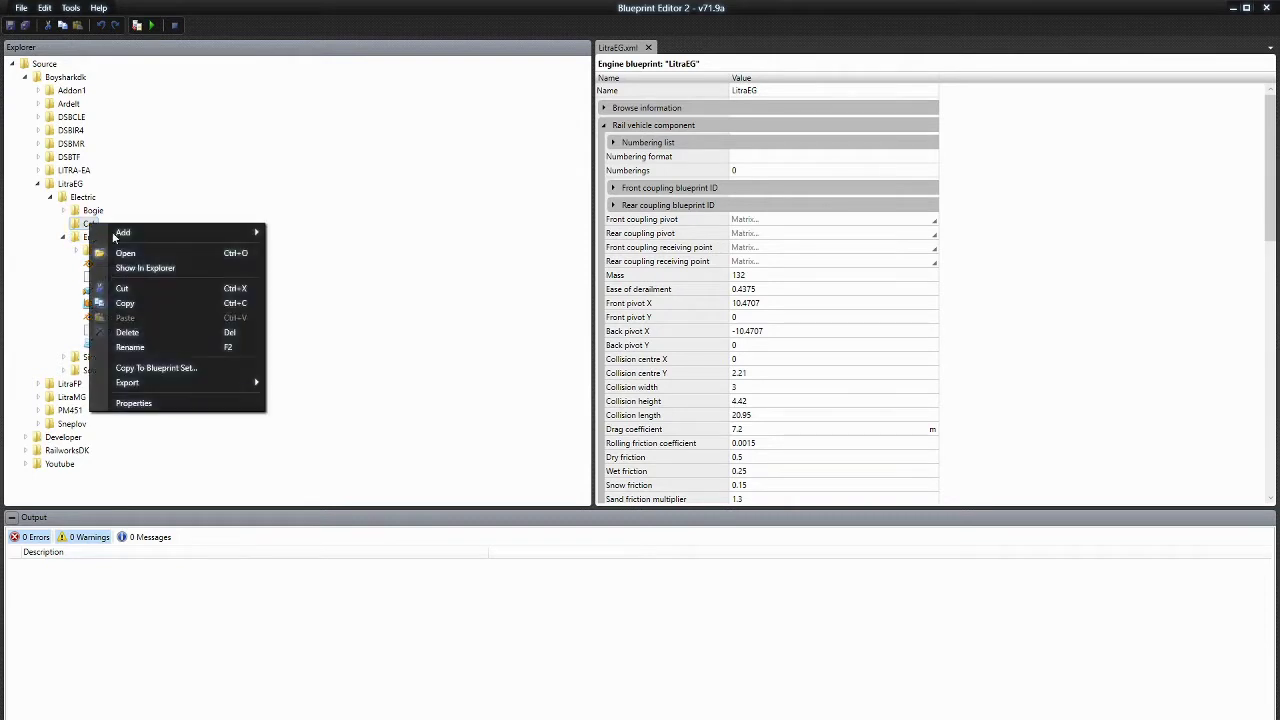
left_click(207, 196)
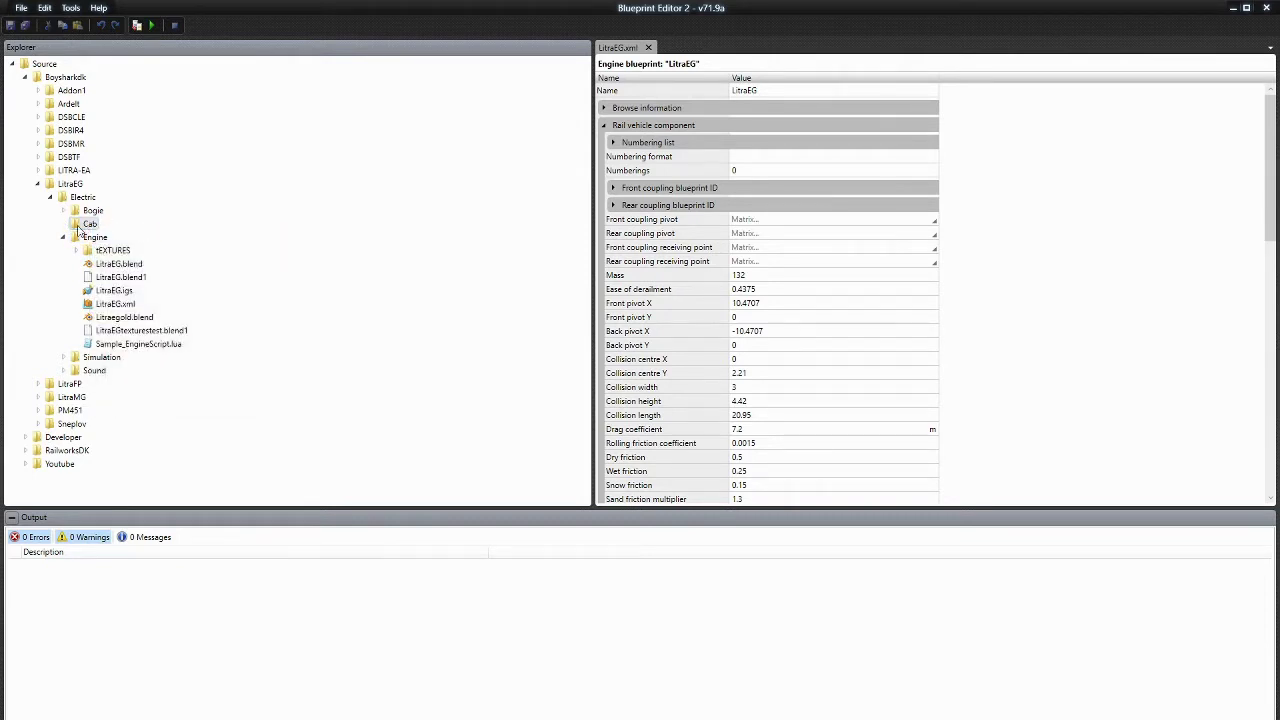
Add a new Cab camera blueprint named Cabcamera.xml to the LitraEG Cab folder.
left_click(78, 225)
right_click(78, 225)
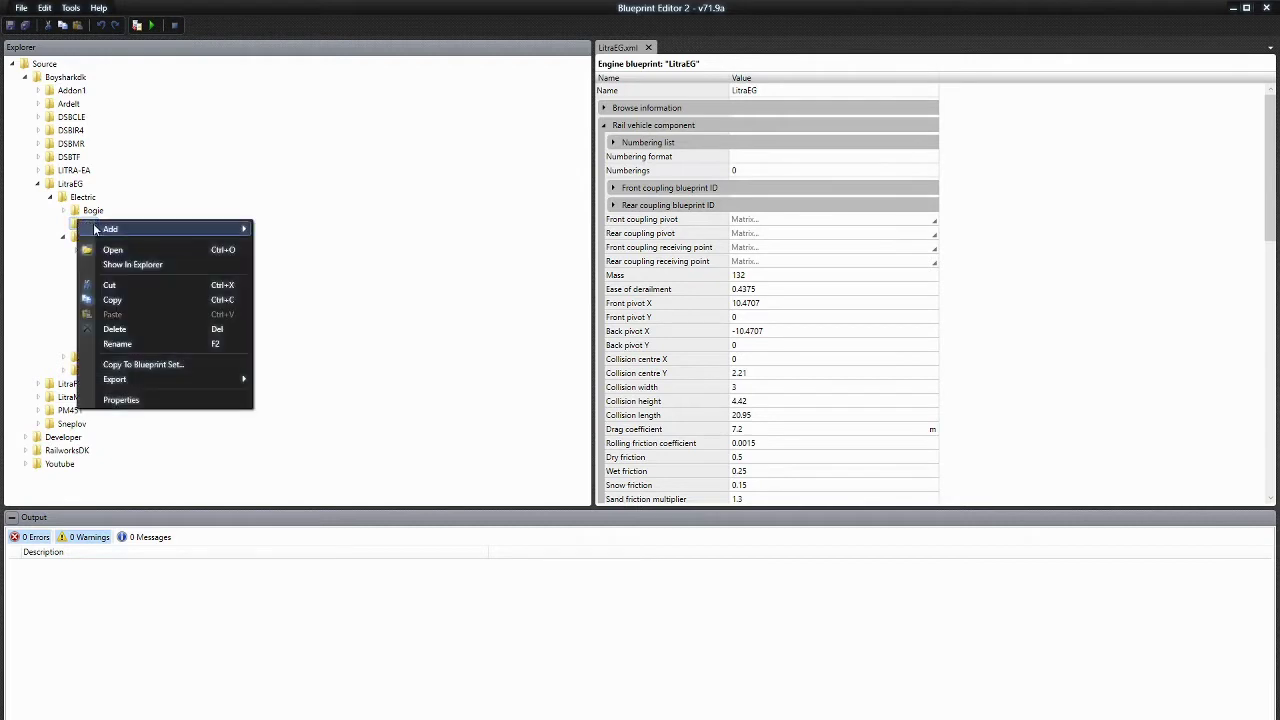
mouse_move(150, 229)
left_click(272, 236)
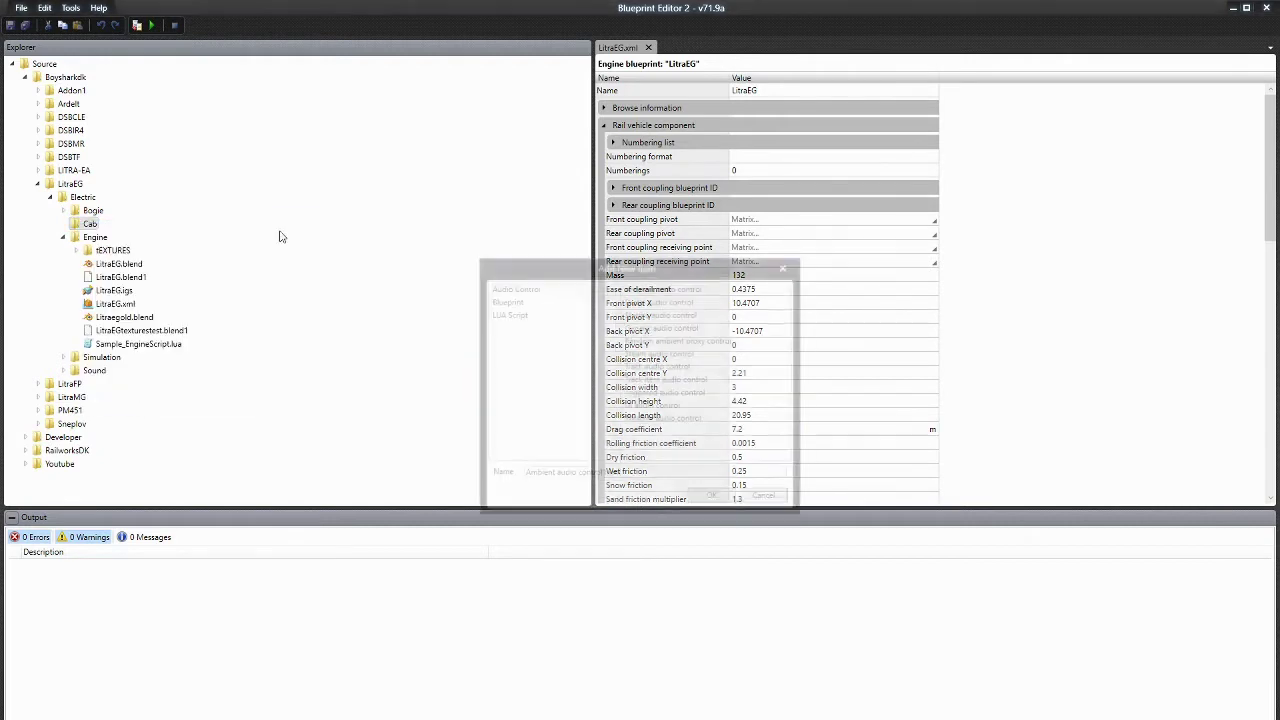
left_click(570, 300)
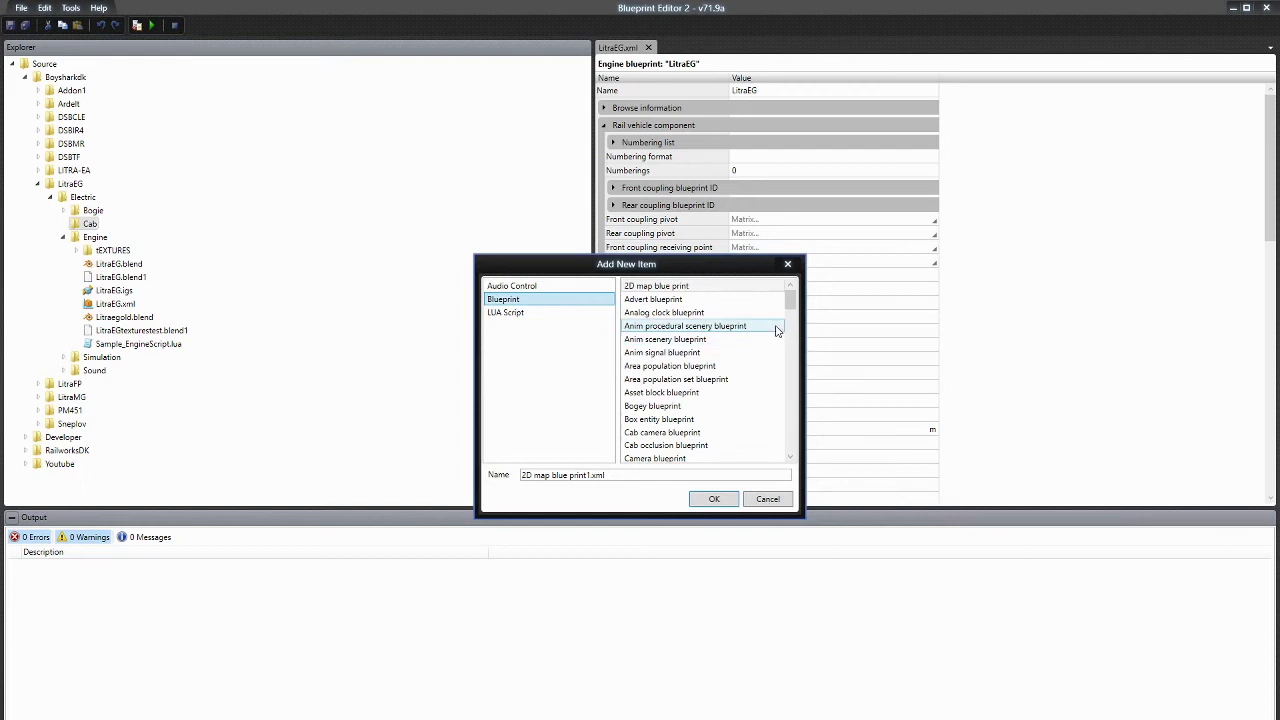
scroll(738, 415, "down", 1)
left_click(711, 395)
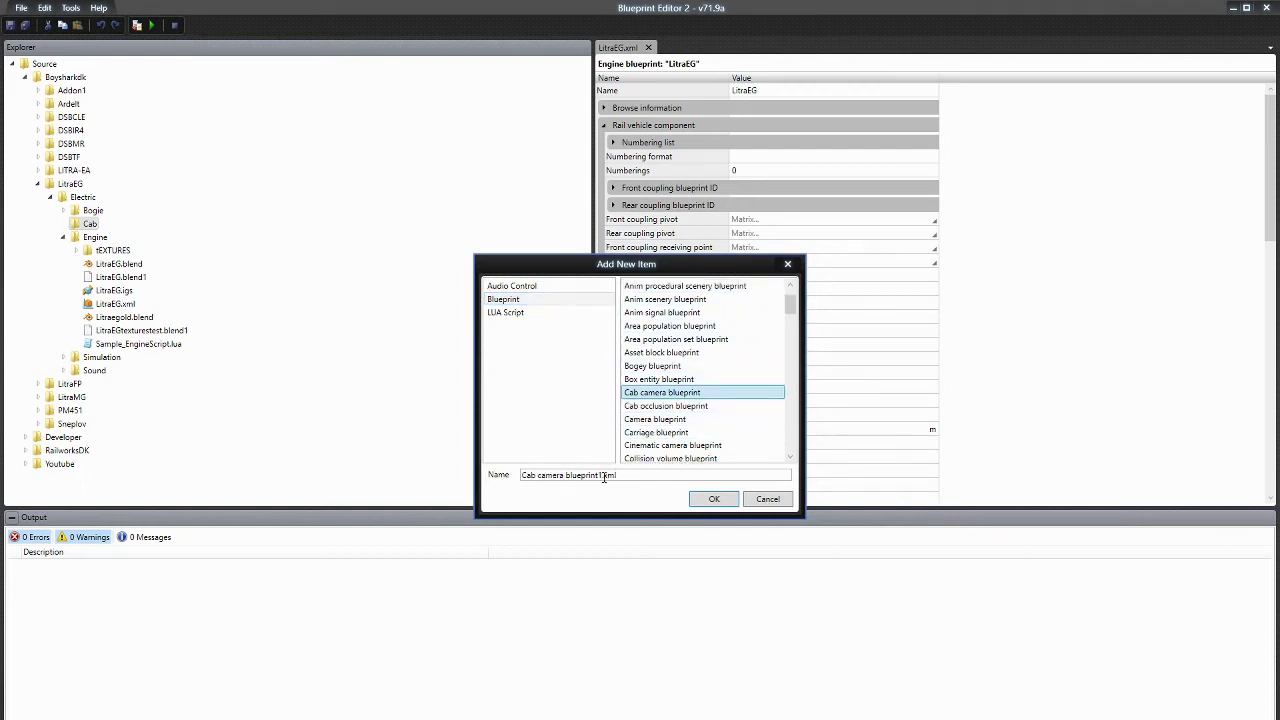
left_click_drag(604, 477, 241, 453)
type("C")
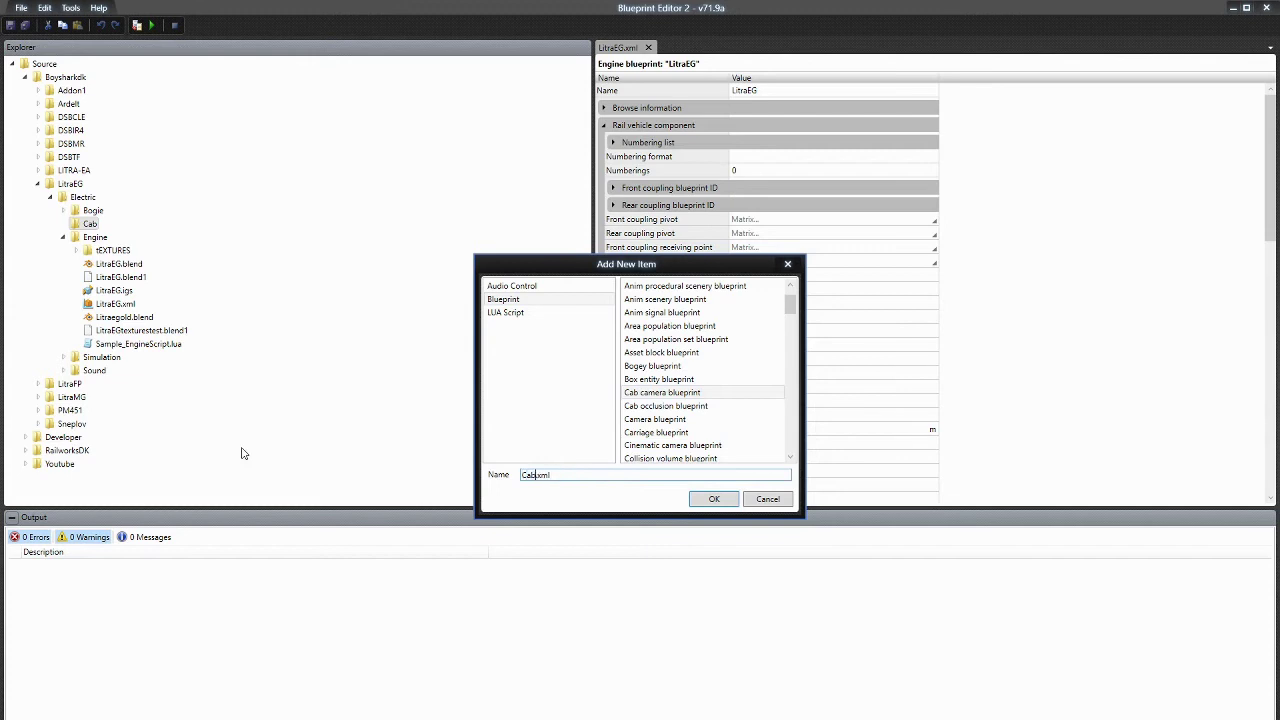
left_click(716, 500)
Expand the cab camera's Update component and look through its Offset X, Y and Z fields.
left_click(684, 109)
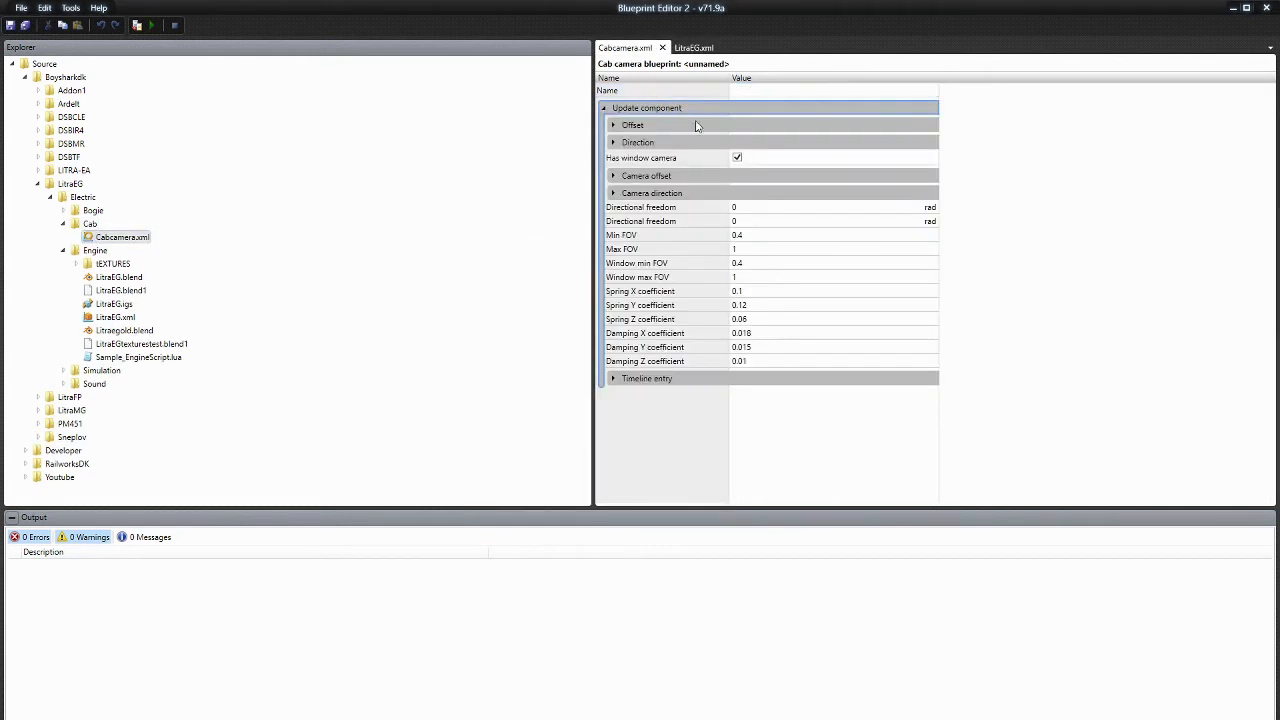
left_click(714, 125)
left_click(659, 140)
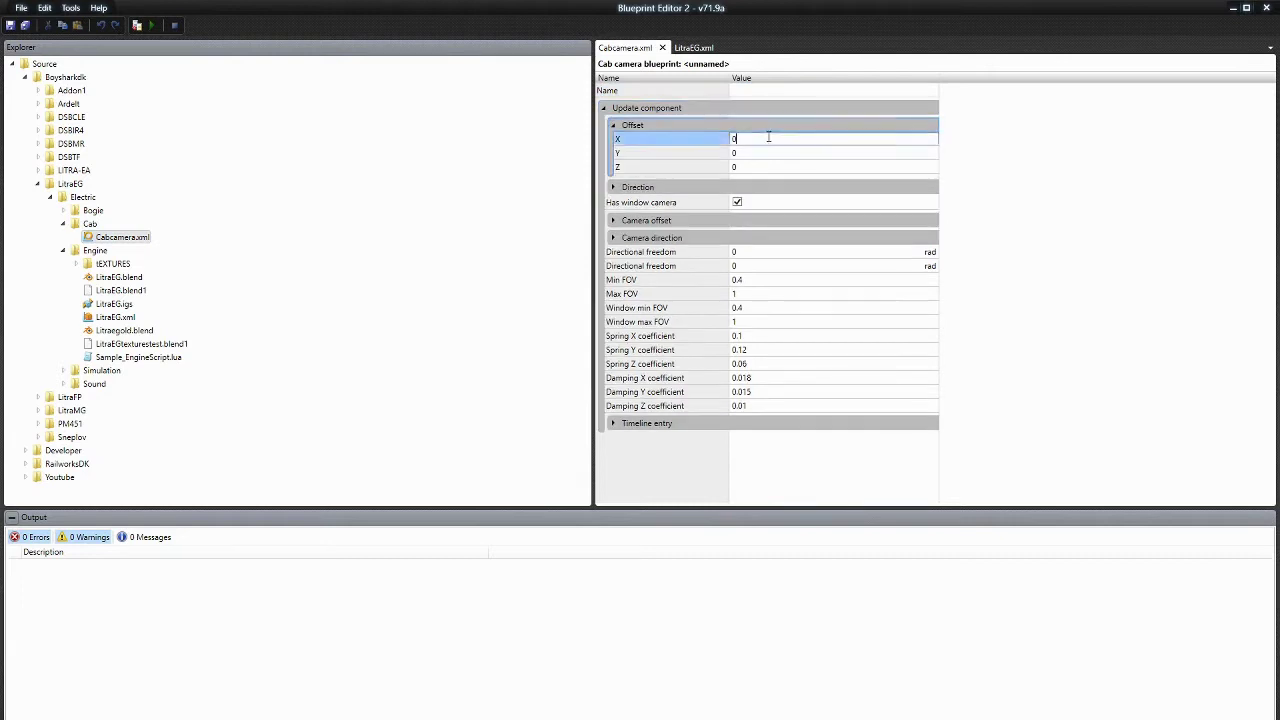
left_click(663, 153)
left_click(667, 168)
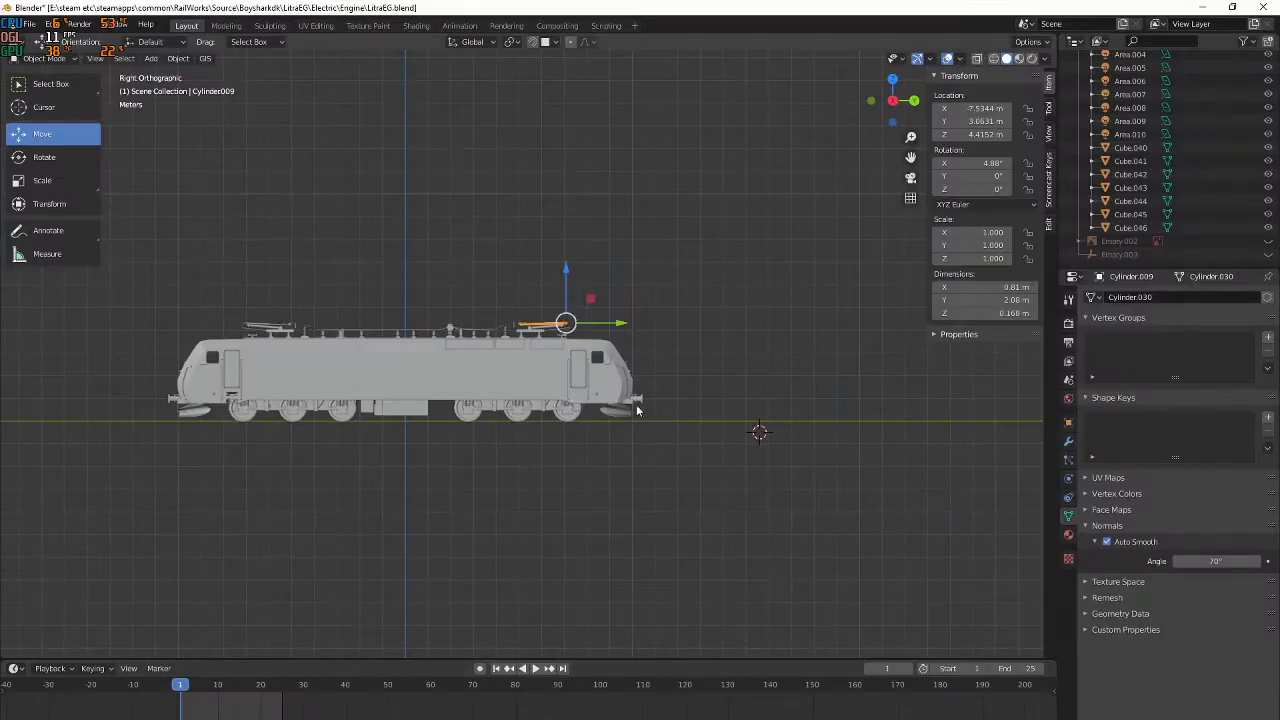
Switch to Blender, inspect the locomotive's front cab in side view, and return to Blueprint Editor 2.
left_click(739, 372)
scroll(739, 372, "up", 4)
key("shift+a")
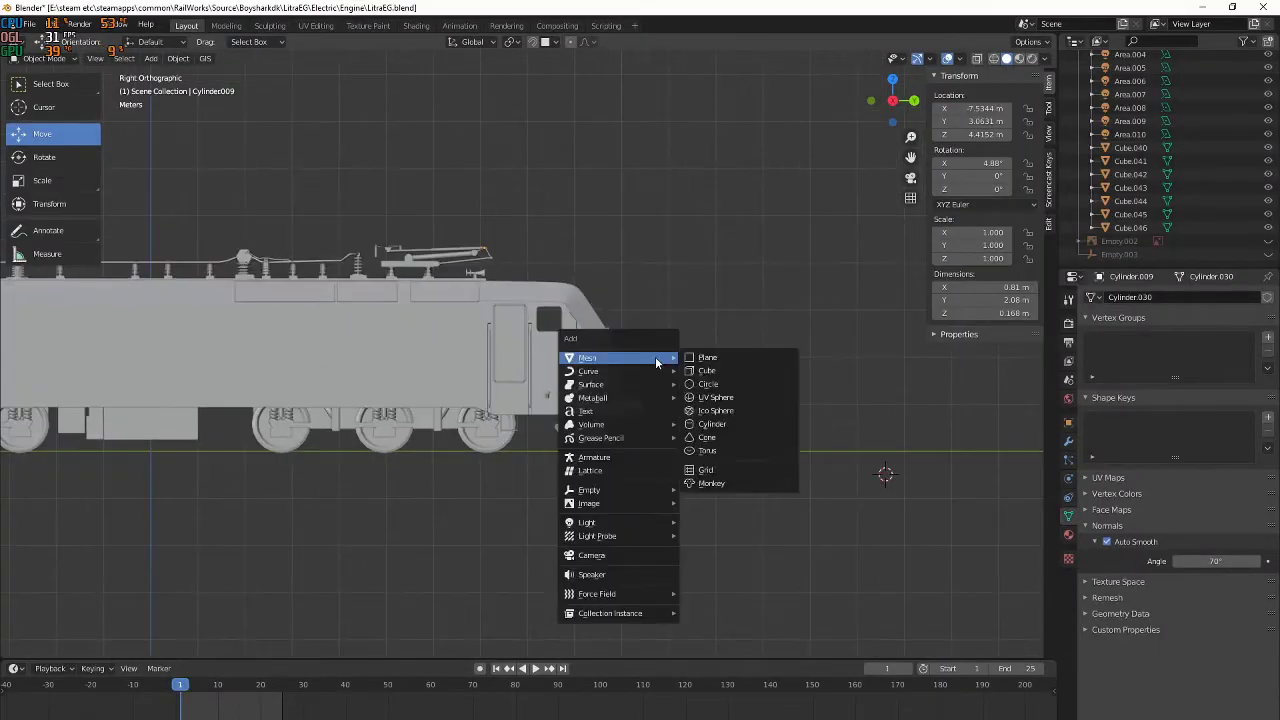
key("Escape")
scroll(541, 348, "up", 8)
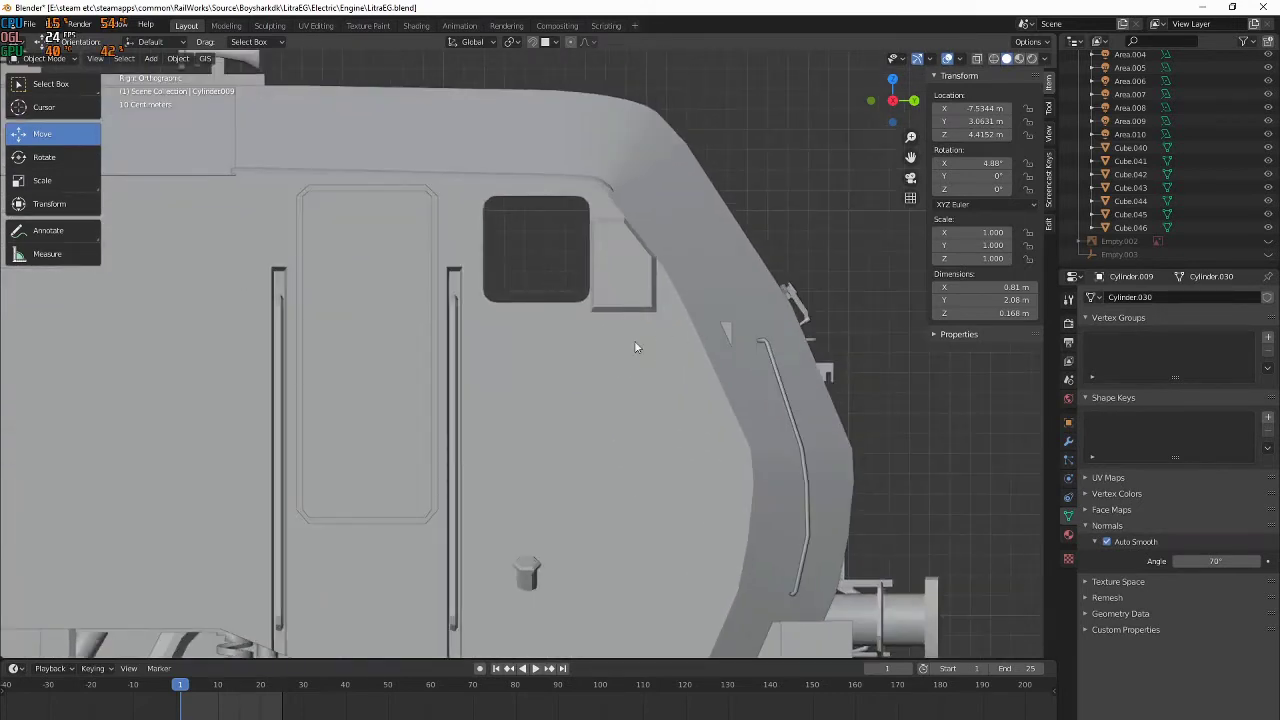
scroll(631, 312, "down", 3)
key("alt+Tab")
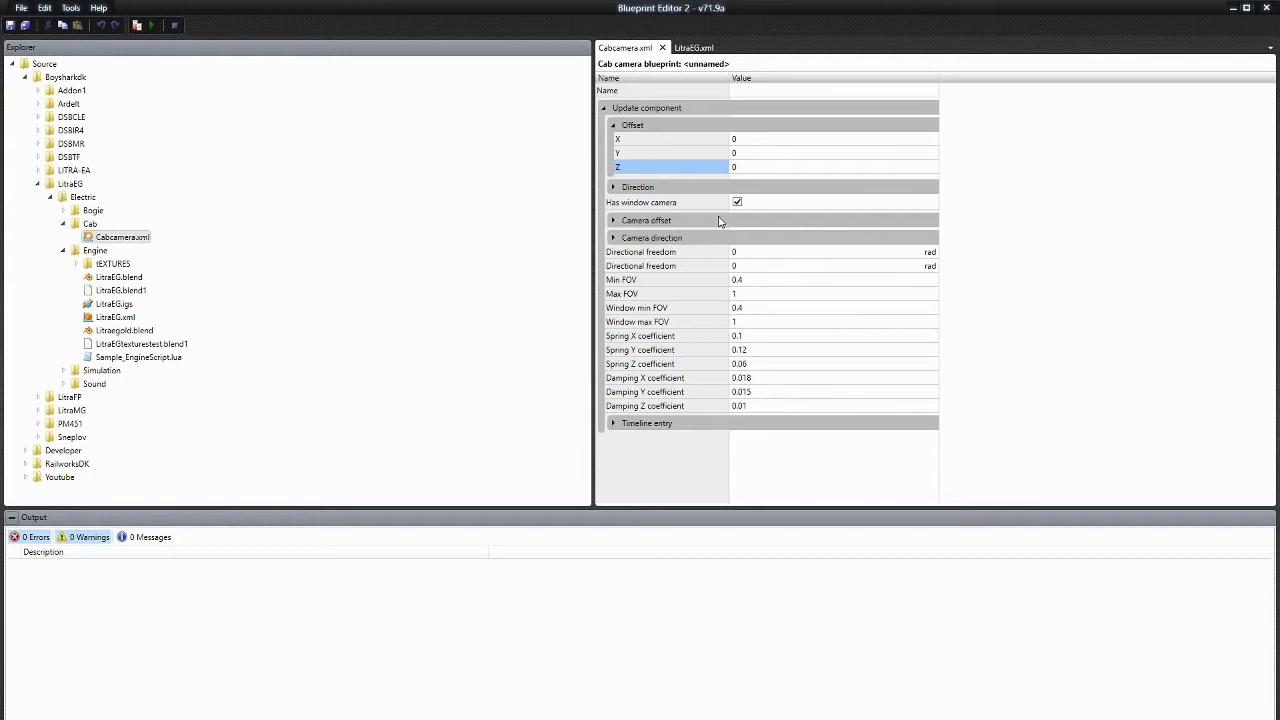
Expand the Camera offset group of the cab camera blueprint to show its X, Y and Z fields.
double_click(720, 221)
double_click(720, 221)
double_click(718, 221)
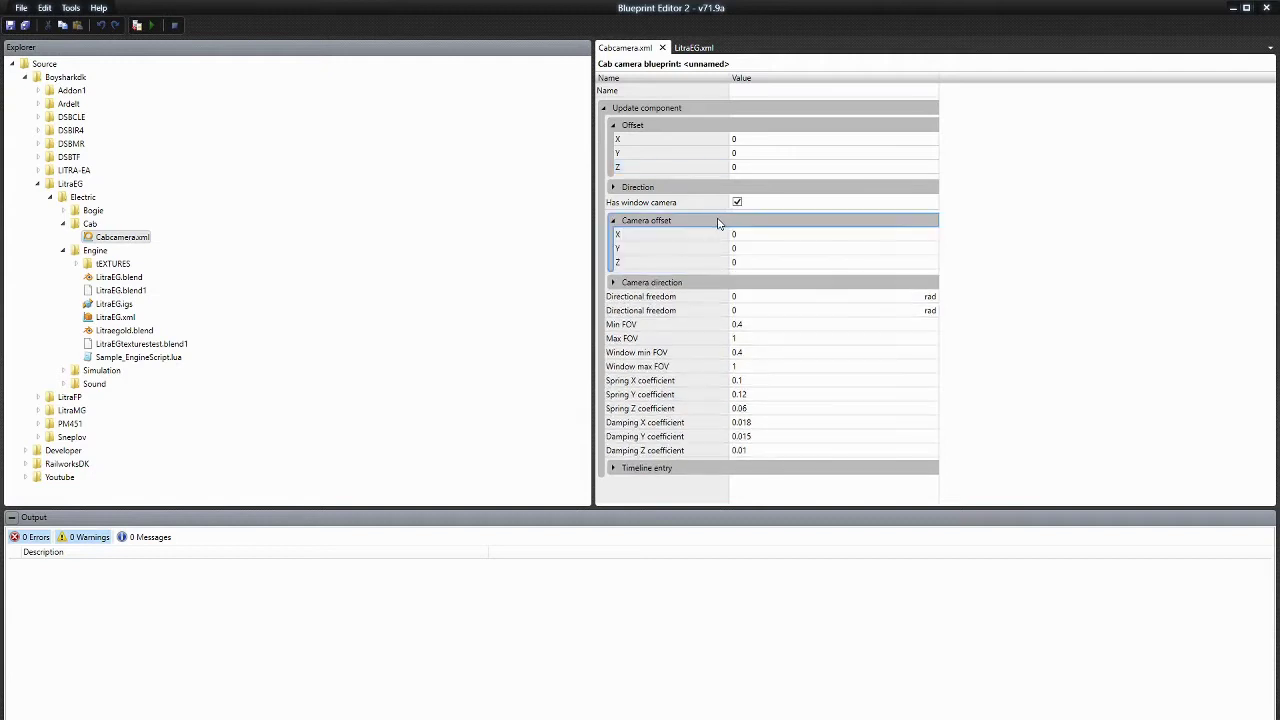
Switch to Blender to check the cab's side window area and return to Blueprint Editor 2.
key("alt+Tab")
scroll(781, 328, "down", 3)
scroll(931, 511, "up", 3)
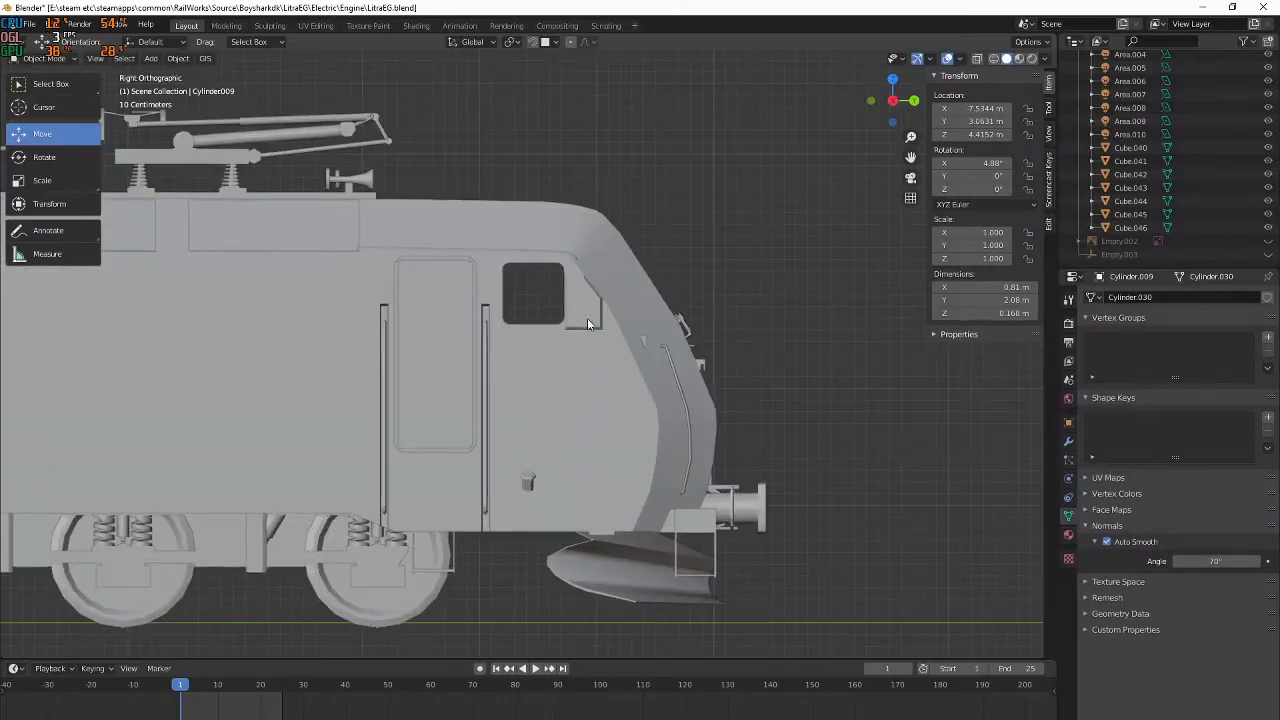
key("alt+Tab")
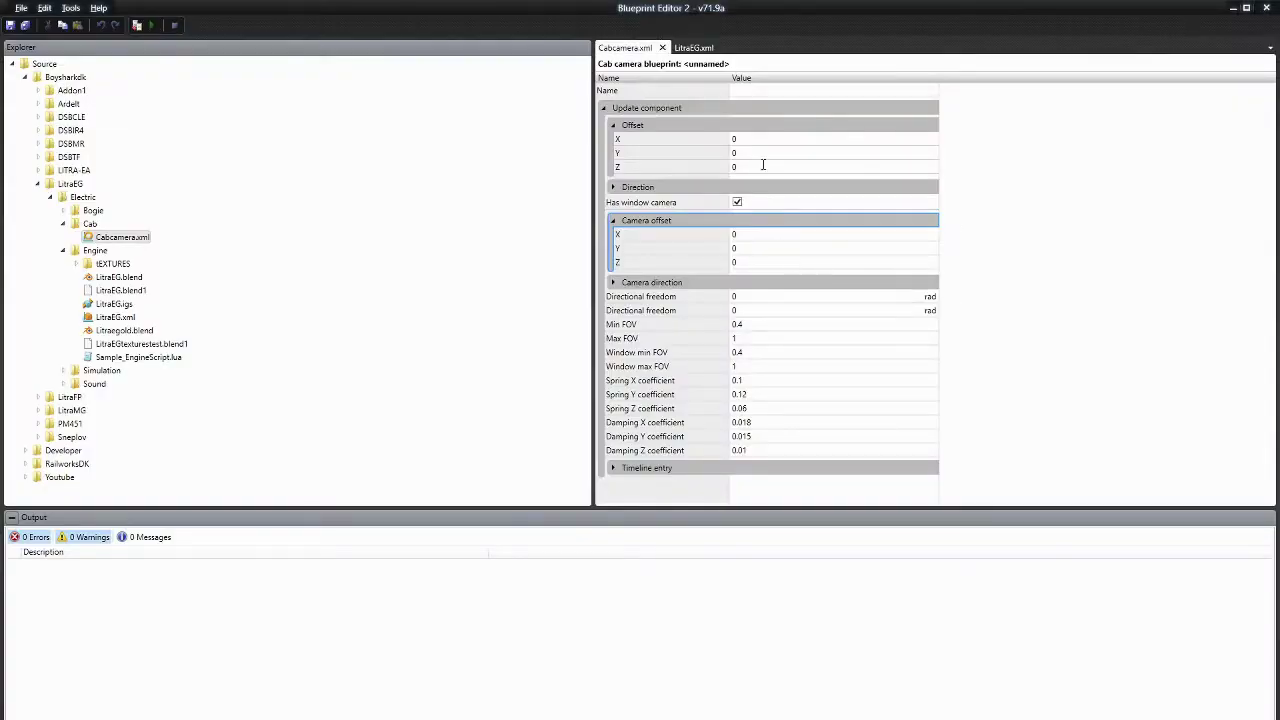
Switch to Blender, add a Plain Axes empty, and place it at the front cab's side window in side view.
left_click(703, 141)
key("alt+Tab")
key("shift+a")
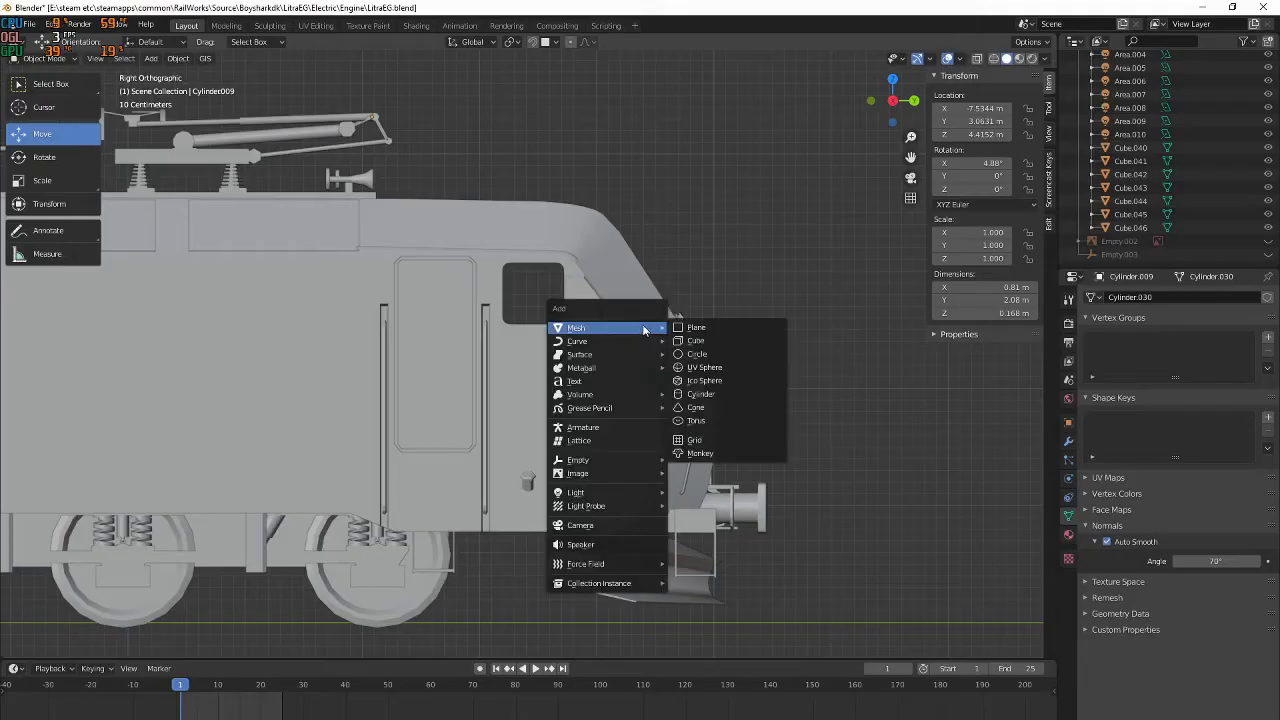
mouse_move(617, 460)
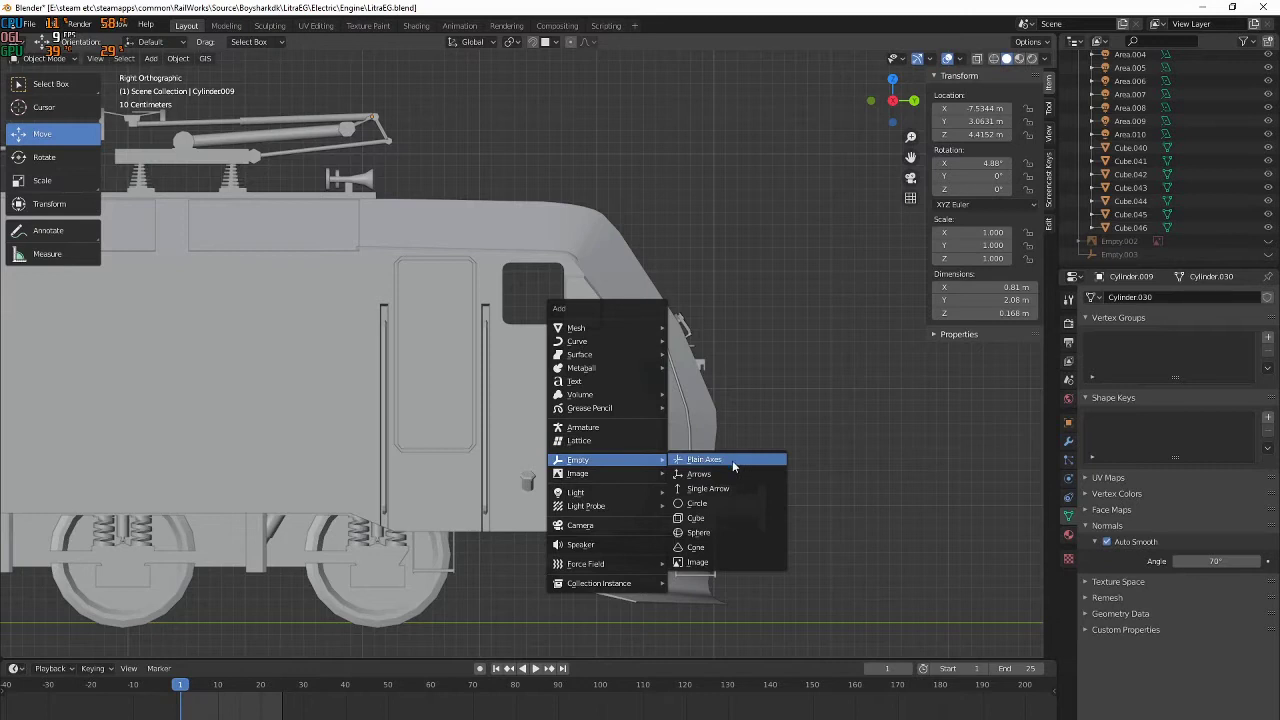
left_click(732, 460)
scroll(543, 402, "down", 4)
key("g")
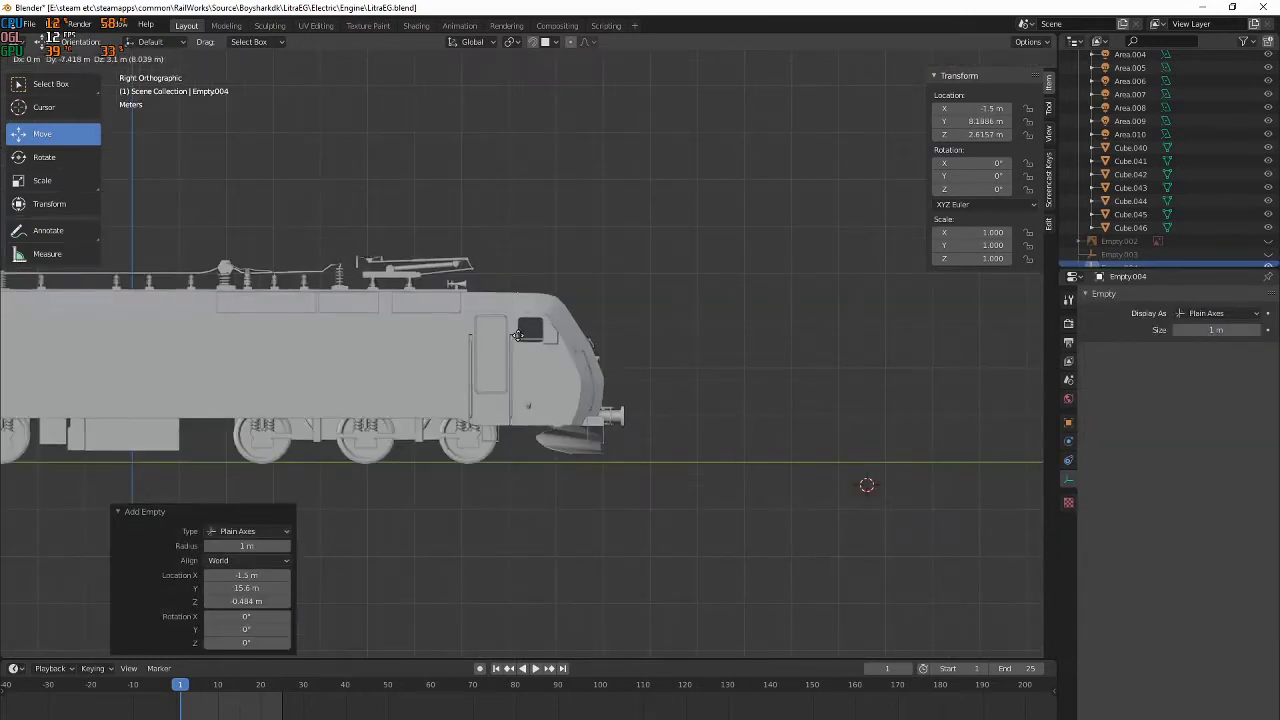
left_click(540, 332)
Move the empty about 1.46 m along the X axis toward the locomotive's centreline.
scroll(548, 320, "up", 2)
middle_click_drag(563, 326, 577, 394)
key("g")
key("x")
left_click(548, 335)
Inside the front cab, shift the empty along X to the driver's side, to about 0.64 m.
scroll(568, 338, "up", 7)
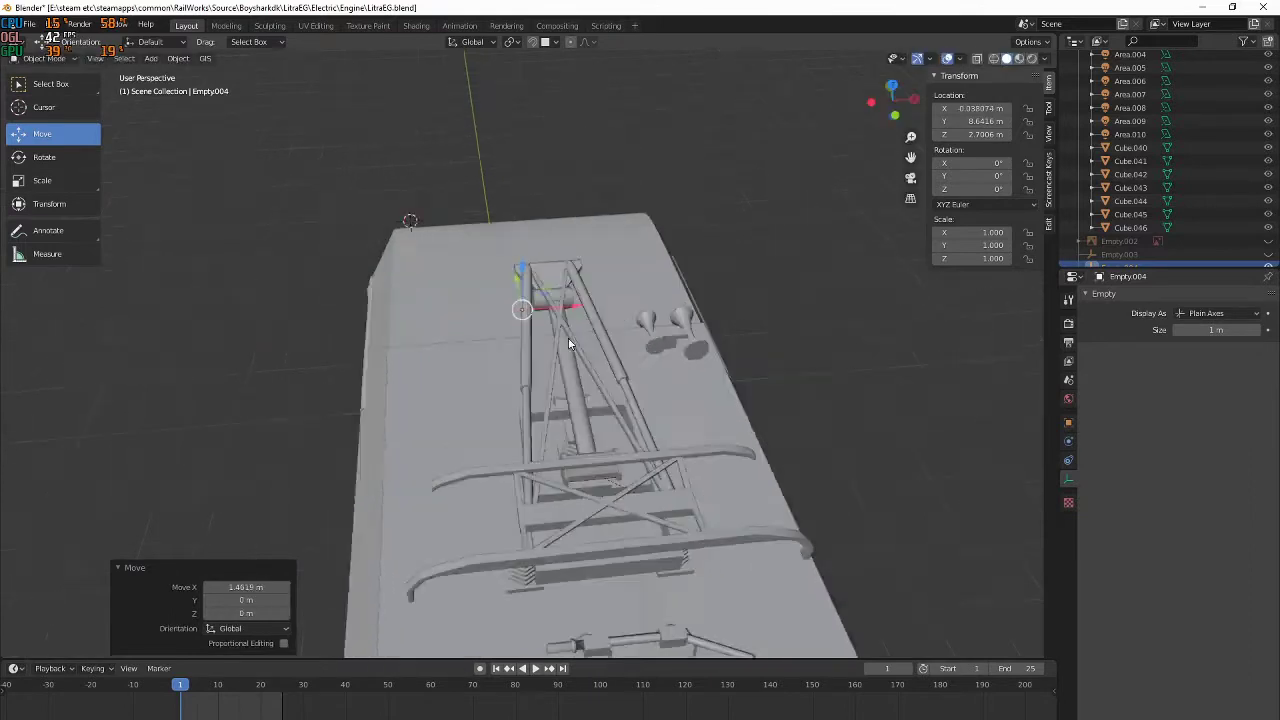
middle_click_drag(573, 335, 574, 431)
scroll(574, 431, "up", 4)
scroll(535, 377, "down", 4)
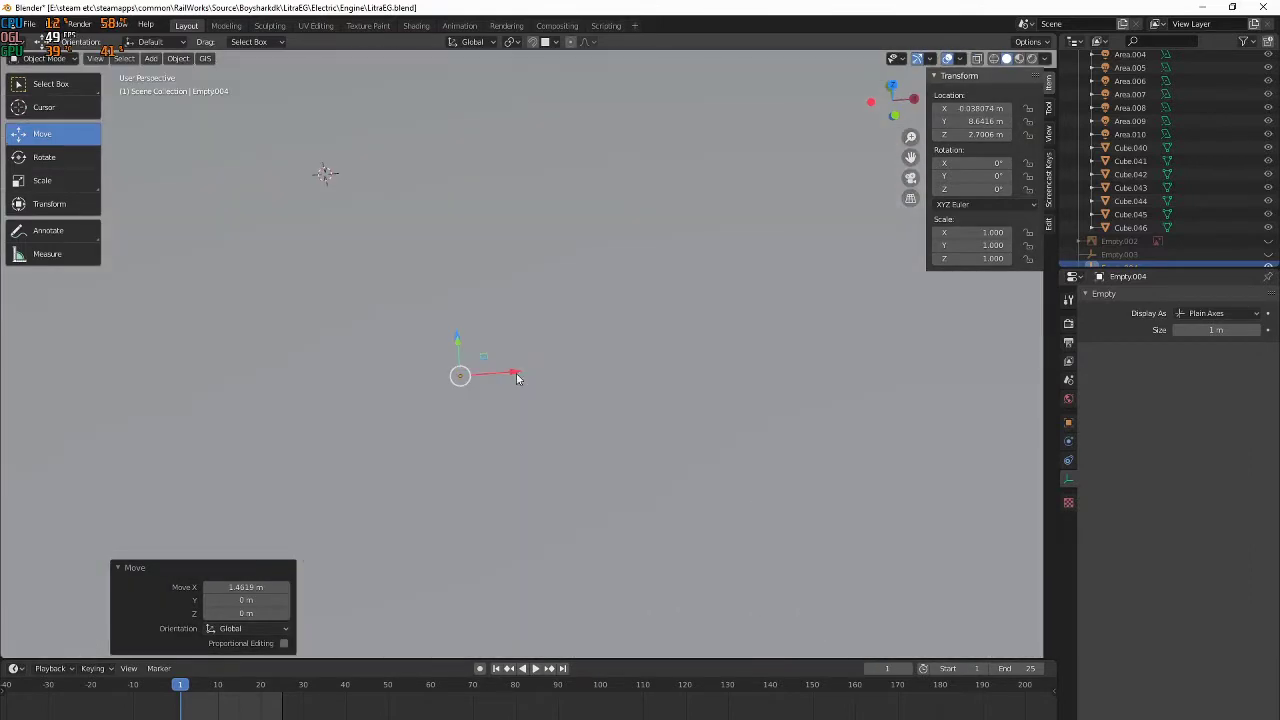
scroll(509, 372, "up", 1)
scroll(509, 372, "up", 1)
left_click_drag(490, 380, 942, 378)
middle_click_drag(718, 346, 638, 272)
left_click_drag(554, 263, 513, 262)
Move the empty along Y beside the cab's side window, to about 8.43 m.
middle_click_drag(570, 275, 735, 278)
middle_click_drag(735, 278, 630, 265, "shift")
scroll(628, 268, "down", 2)
left_click_drag(480, 286, 538, 284)
middle_click_drag(540, 283, 552, 242)
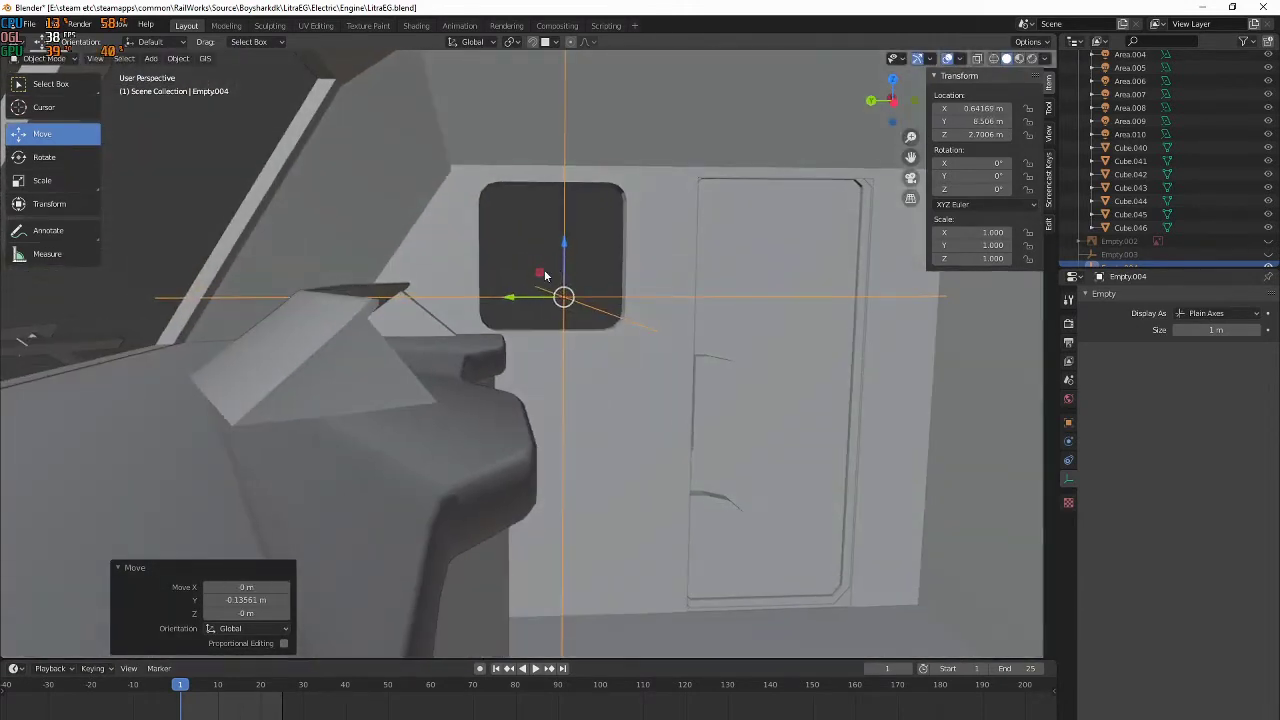
left_click_drag(534, 294, 562, 290)
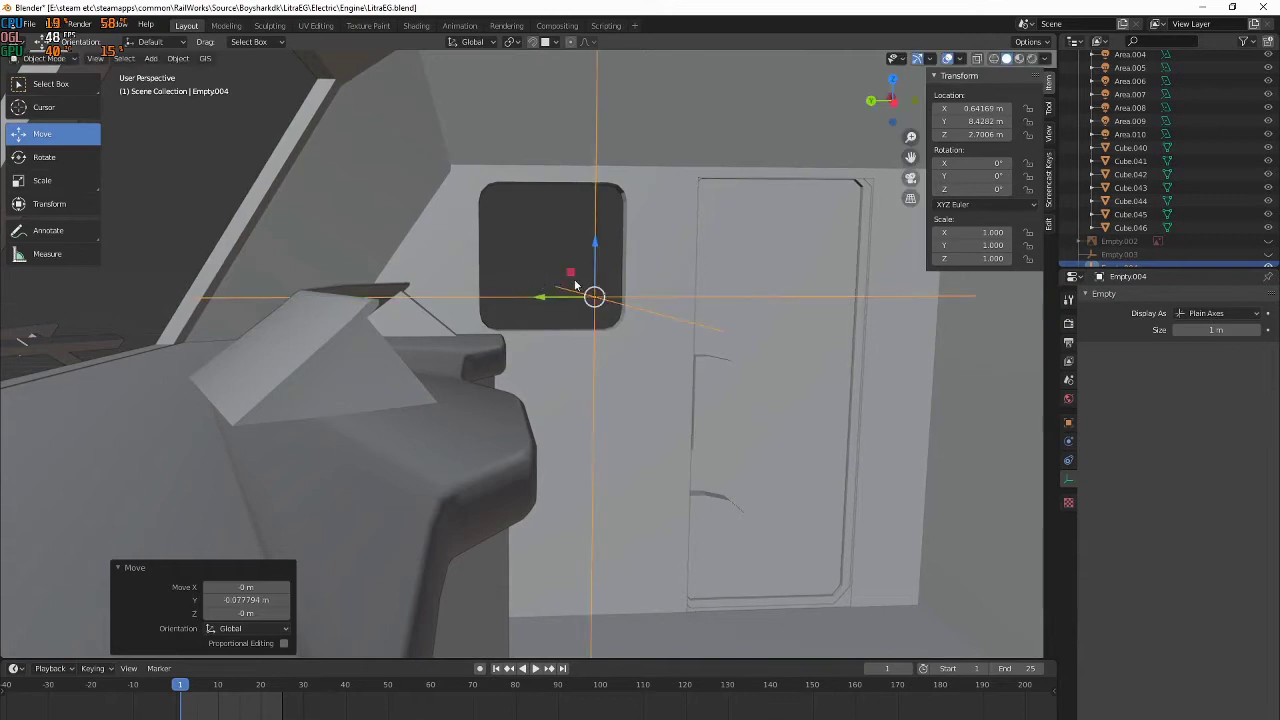
Copy the empty's Z location and enter 2.70063 as the Camera offset Y in Blueprint Editor 2.
key("ctrl+KP_0")
middle_click_drag(592, 271, 814, 283)
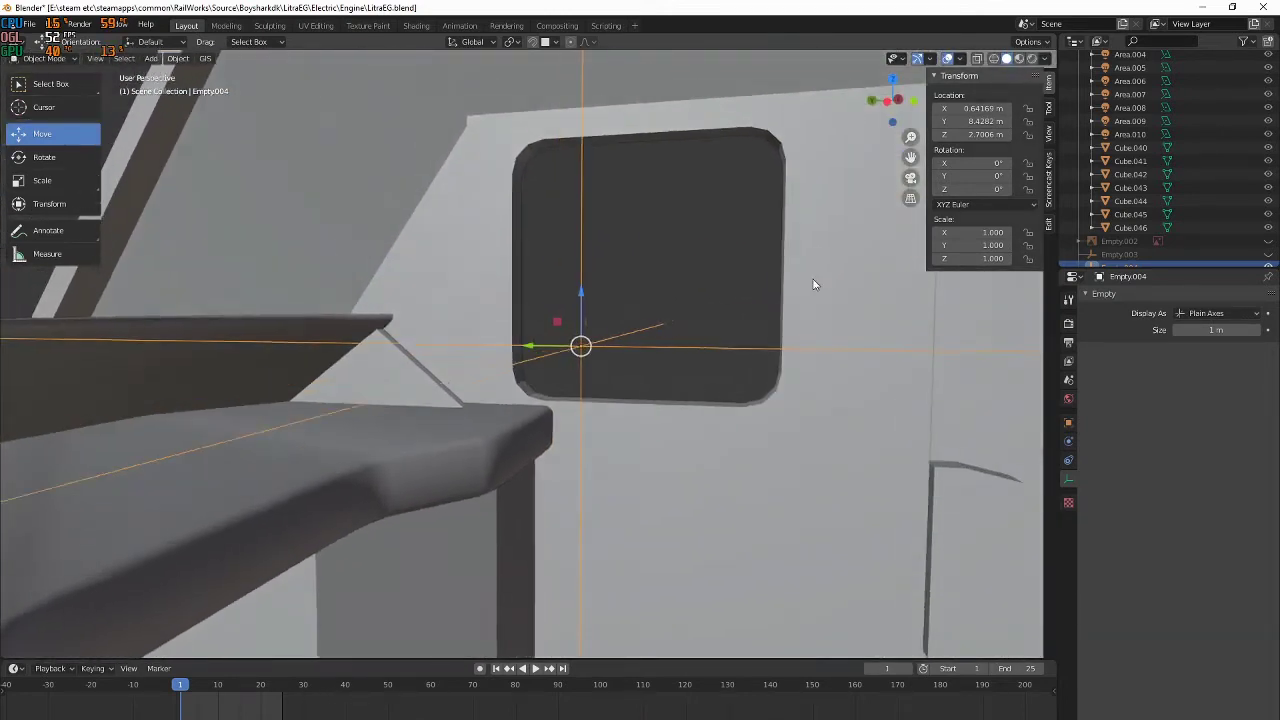
left_click(967, 130)
key("ctrl+c")
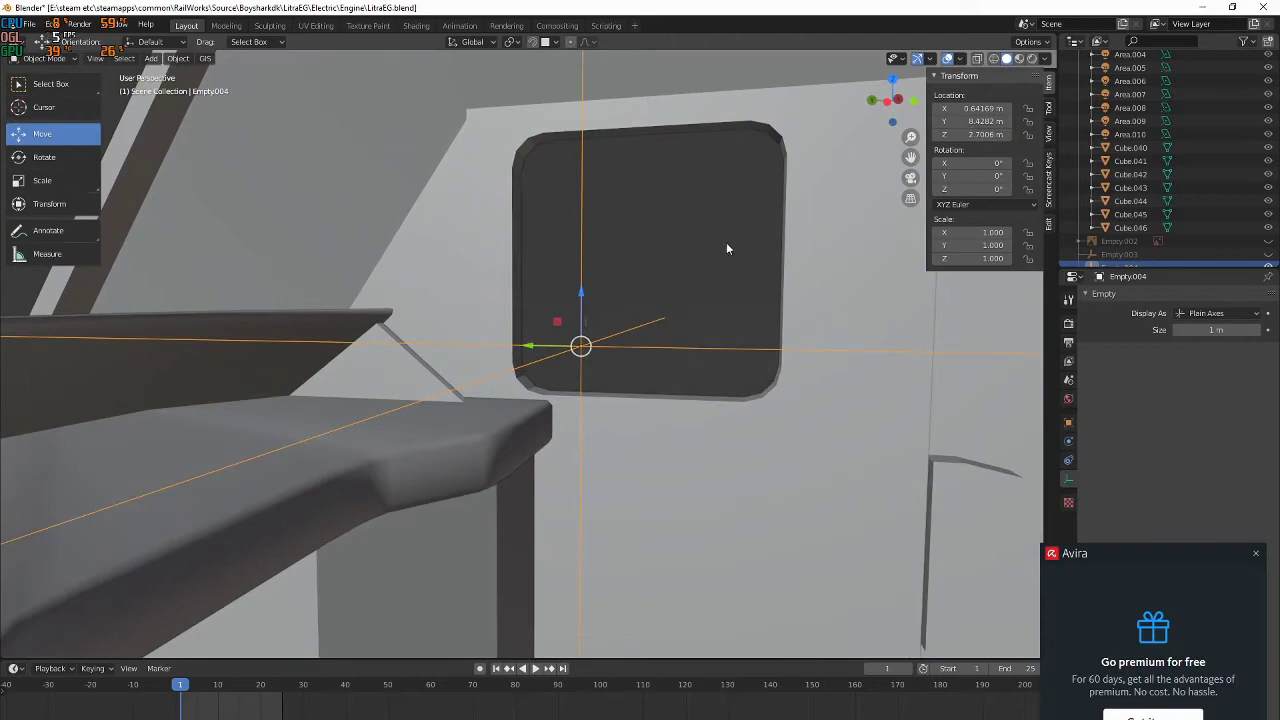
key("alt+Tab")
left_click(762, 248)
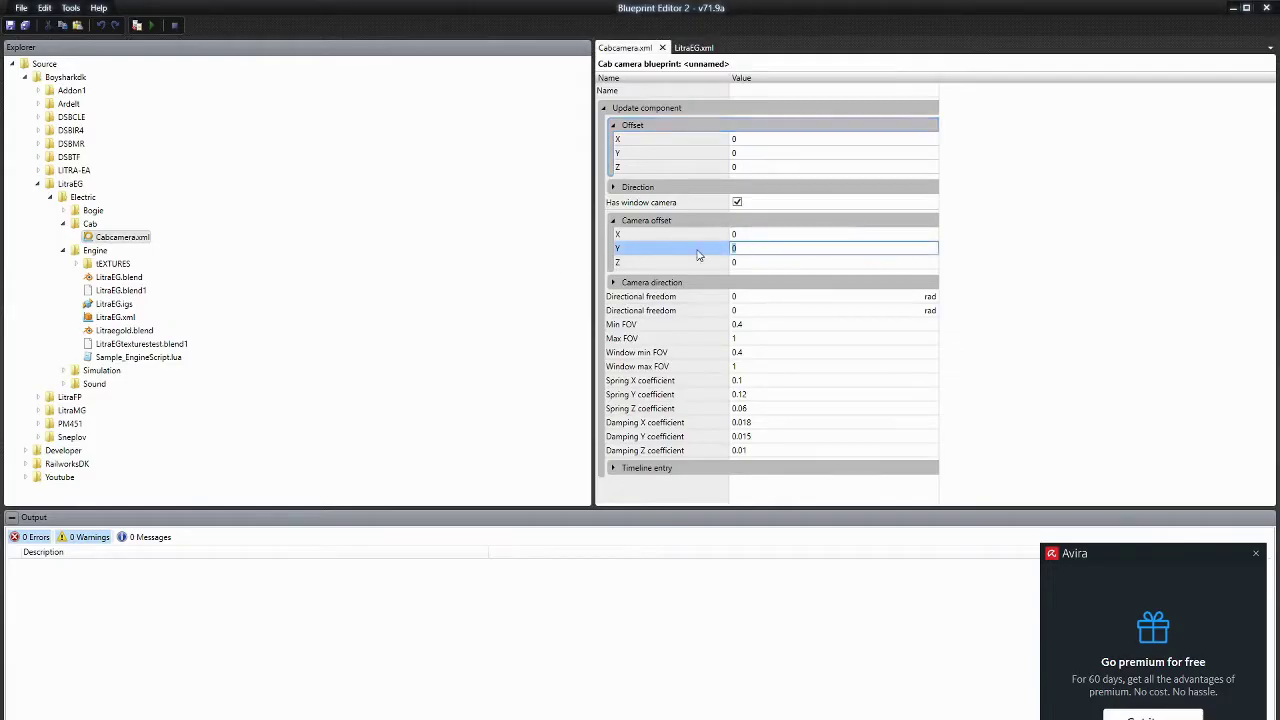
key("ctrl+v")
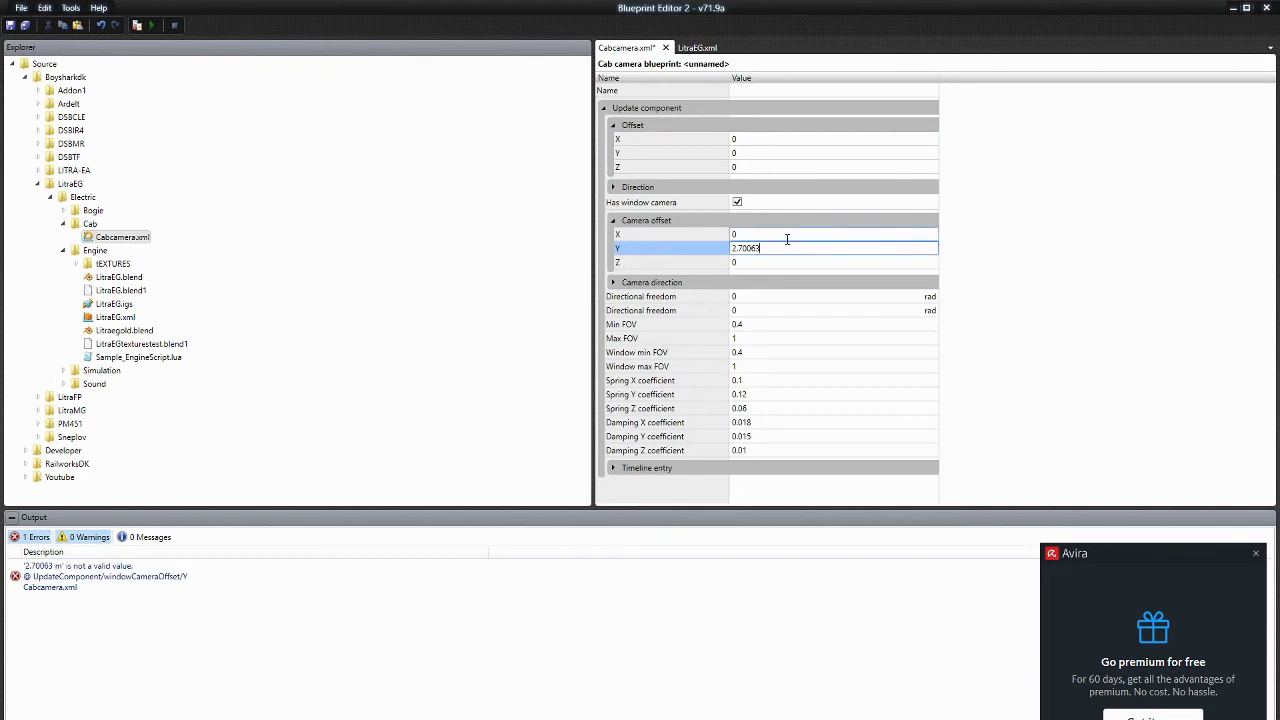
Return to Blender and raise the empty along Z to about 2.84 m.
key("alt+Tab")
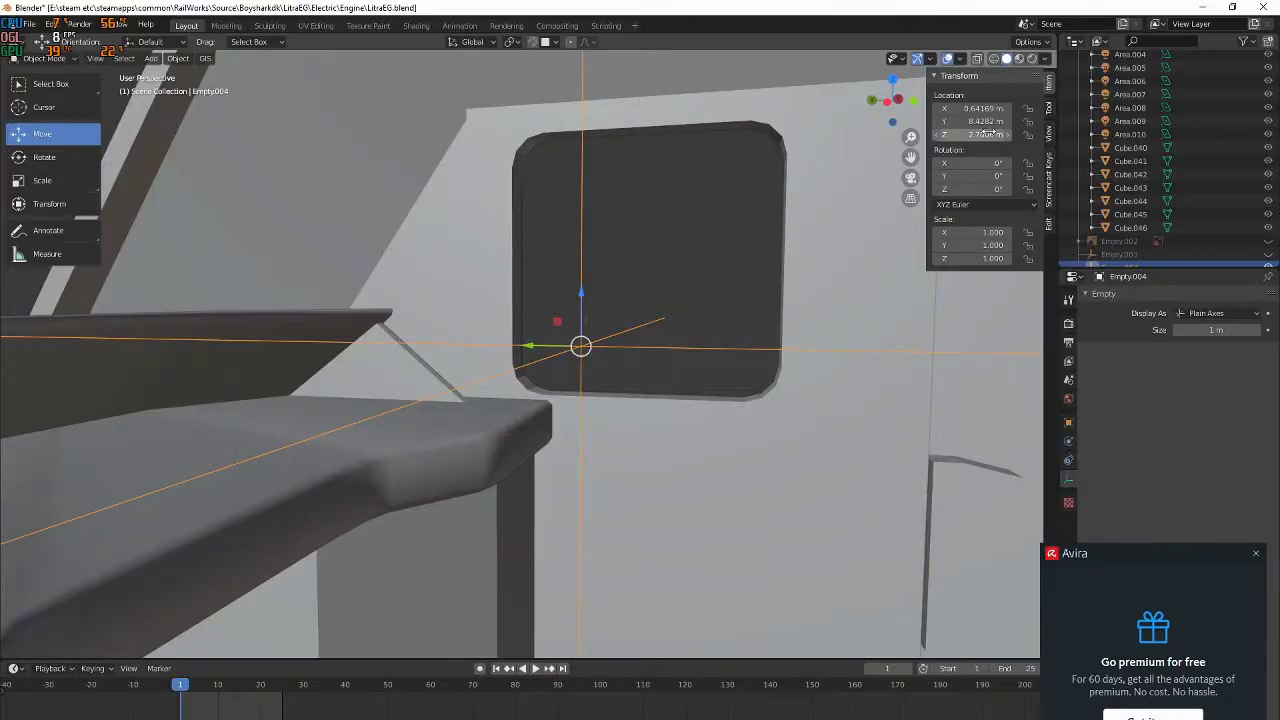
left_click_drag(580, 316, 578, 243)
middle_click_drag(578, 243, 713, 286)
left_click_drag(608, 269, 609, 227)
Copy the empty's Z location and set the Camera offset Y to 2.83835 in Blueprint Editor 2.
left_click(965, 121)
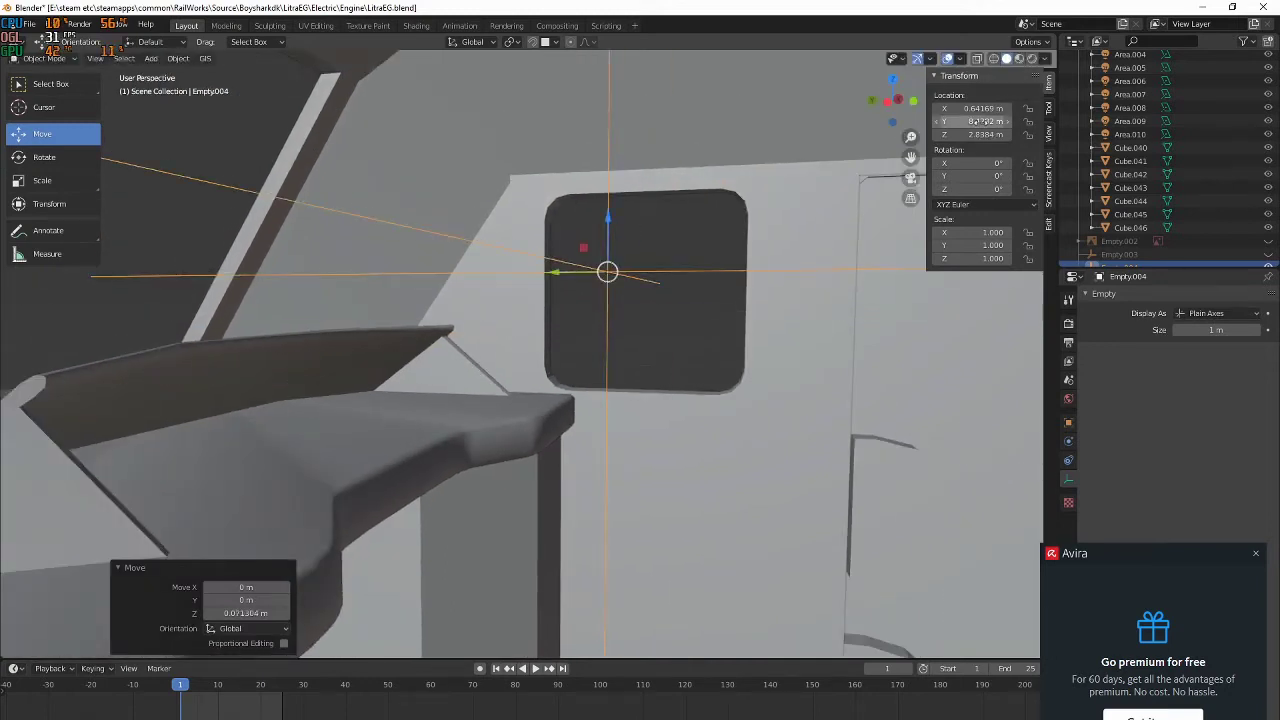
key("Tab")
key("alt+Tab")
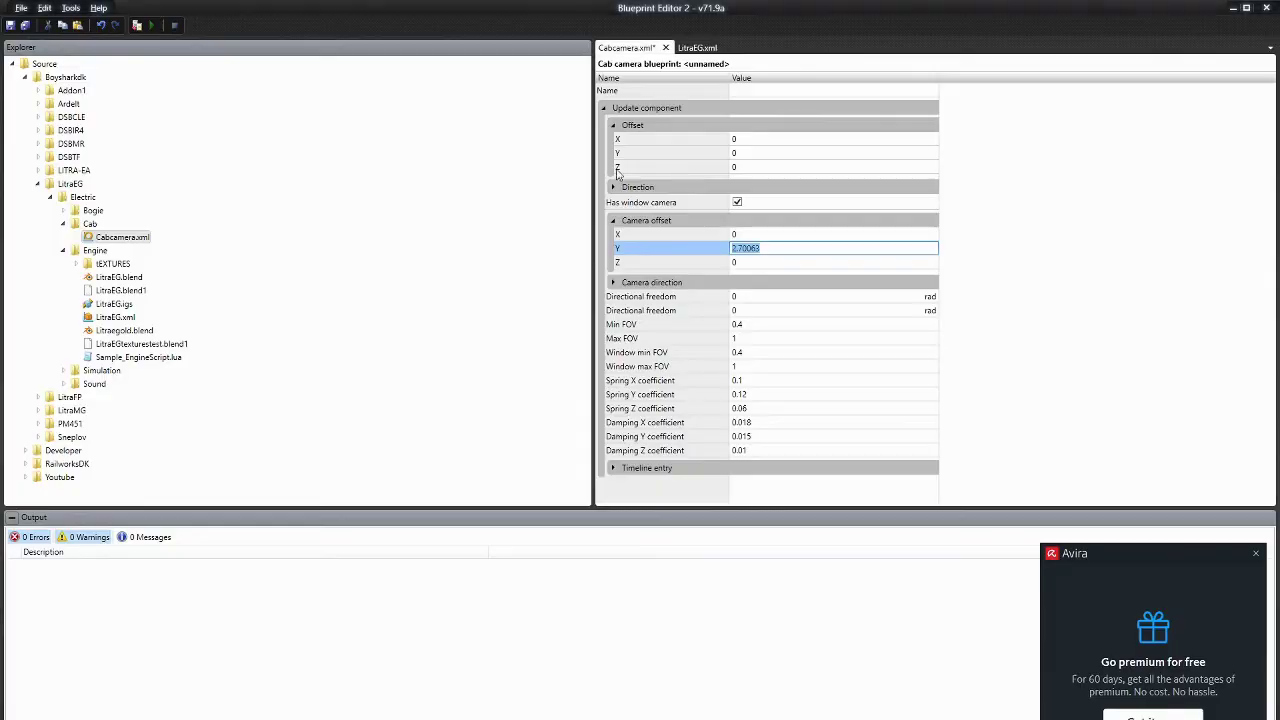
left_click(785, 246)
Copy the empty's Y location from Blender and set the Camera offset X to 8.42821 in Blueprint Editor 2.
key("alt+Tab")
key("shift+Tab")
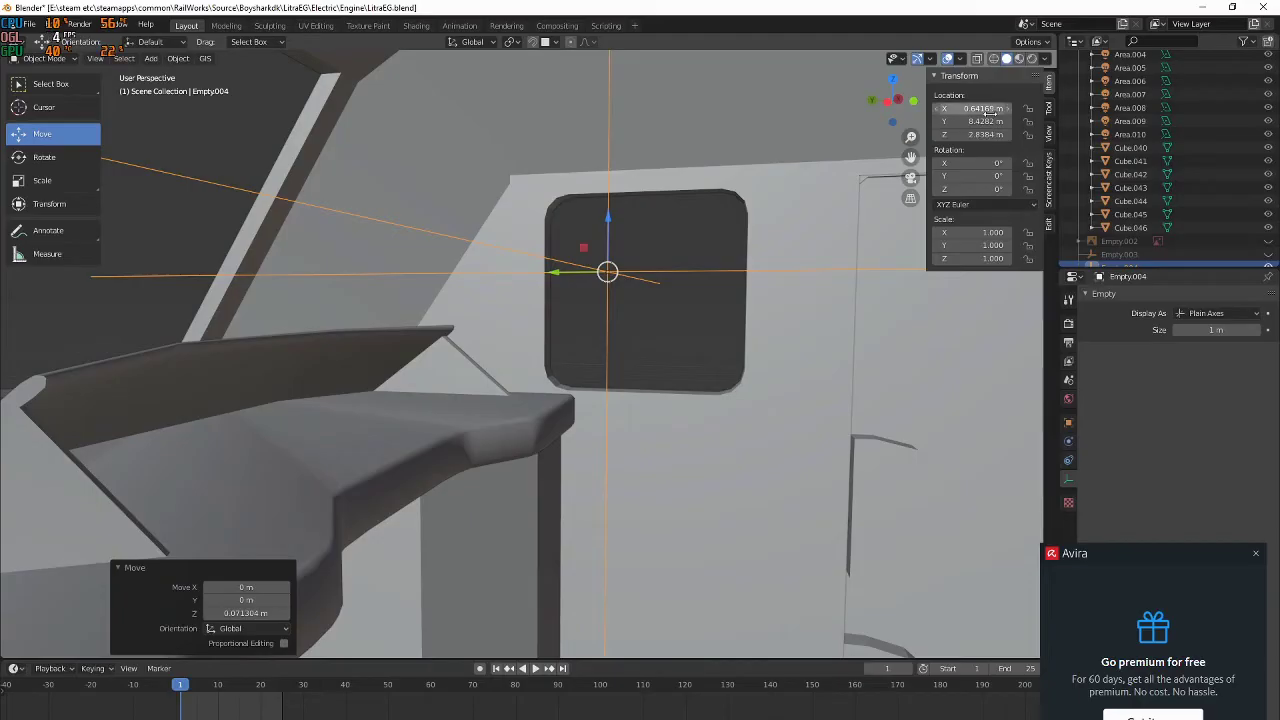
key("alt+Tab")
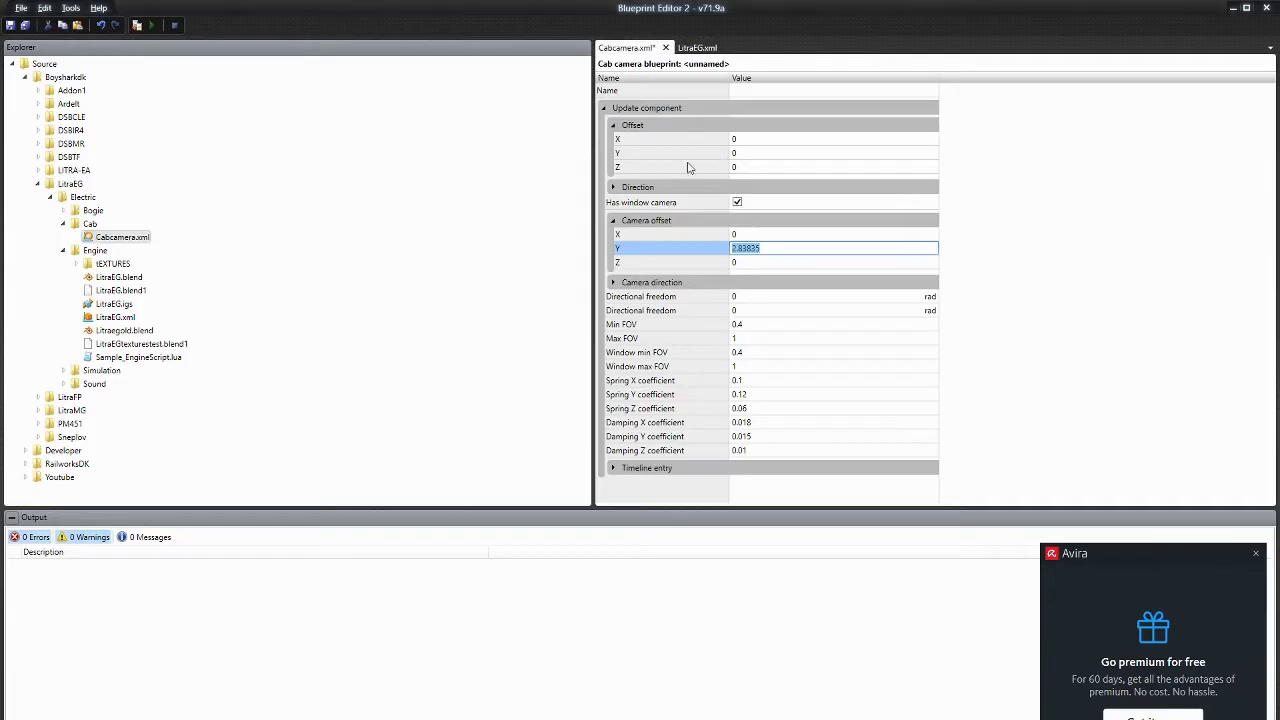
left_click_drag(774, 232, 597, 233)
type("8.42821")
Copy the empty's X location from Blender and set the Camera offset Z to 0.641693 in Blueprint Editor 2.
key("alt+Tab")
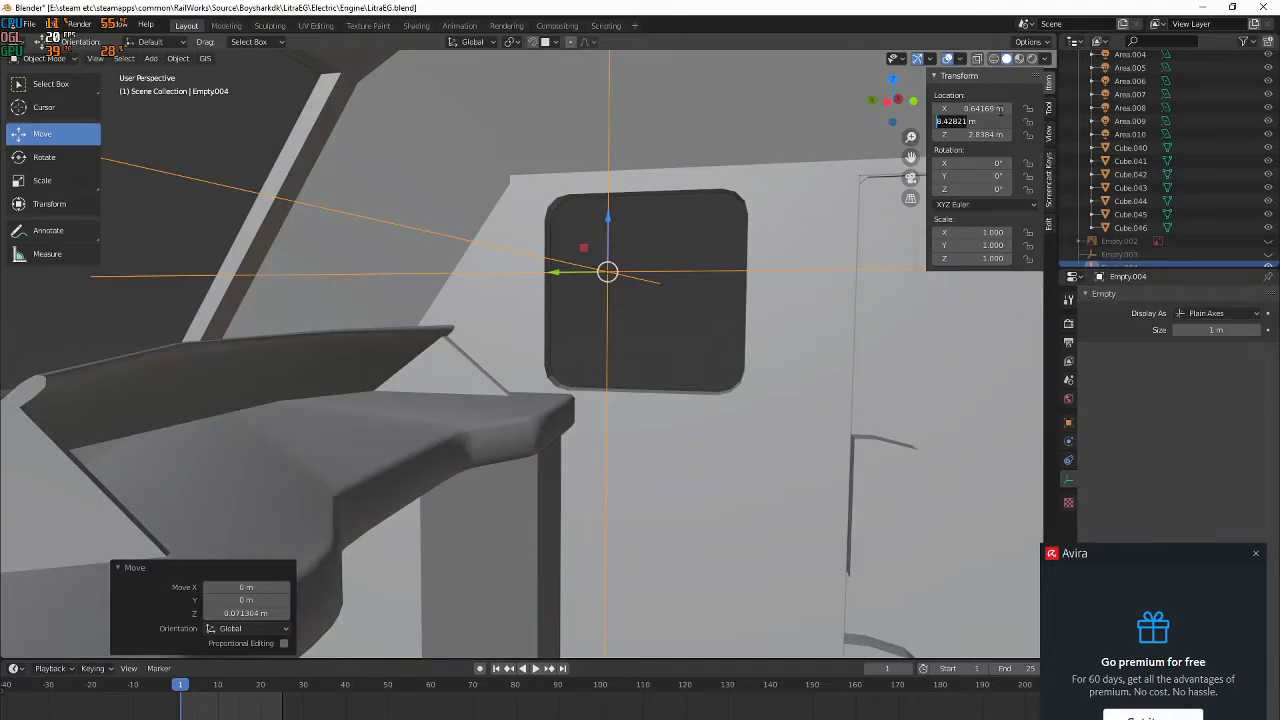
key("shift+Tab")
key("ctrl+c")
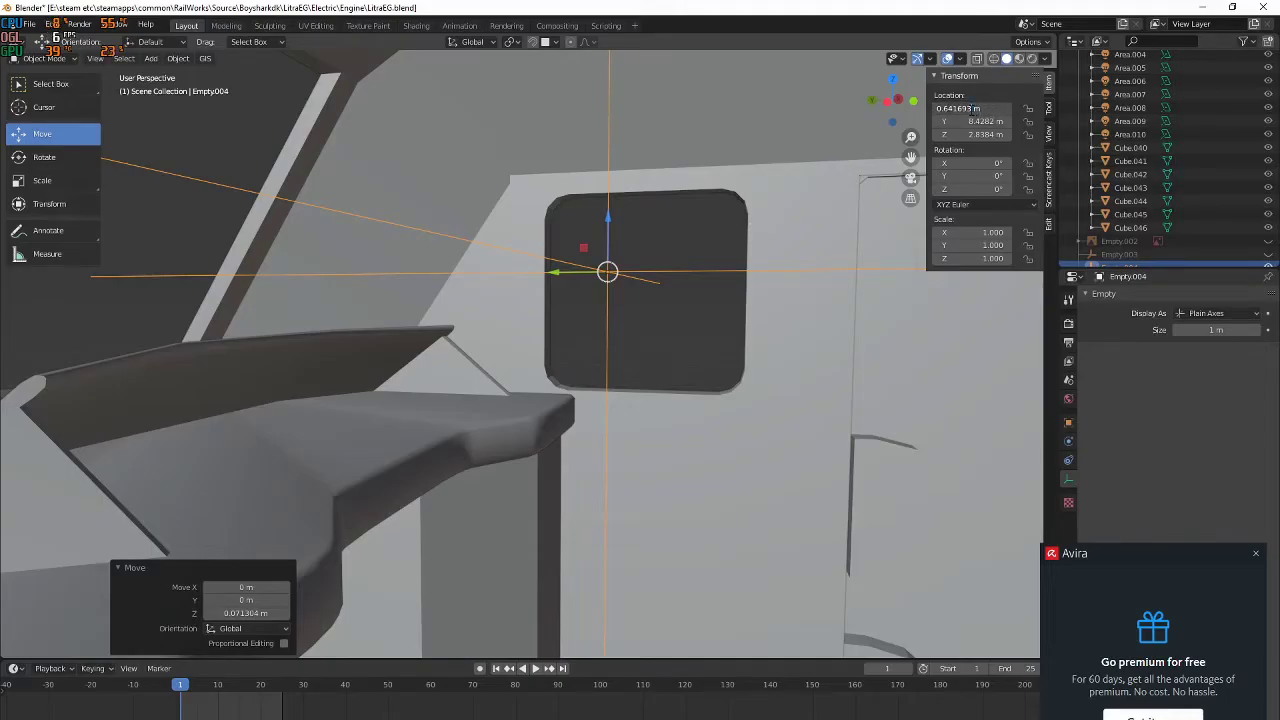
key("alt+Tab")
key("Tab")
key("Tab")
key("ctrl+v")
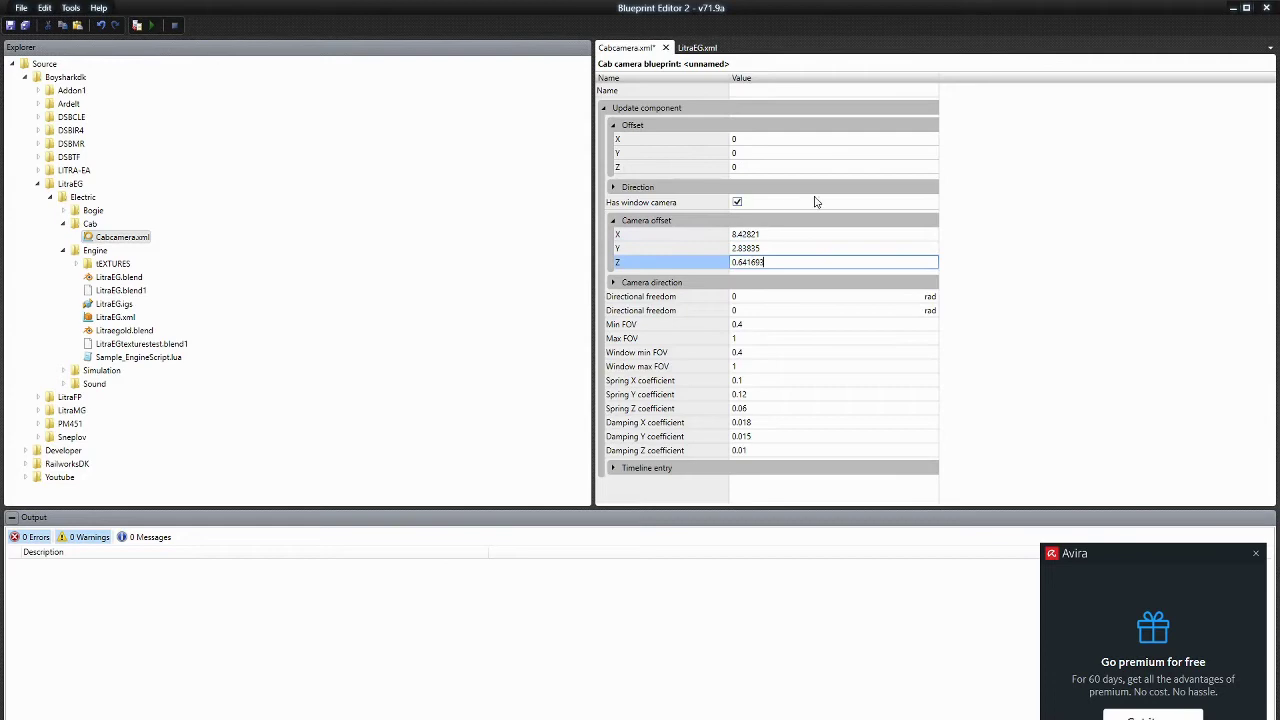
Recheck the empty's placement in Blender, and back in Blueprint Editor 2 copy 2.83835 from Camera offset Y into Offset Y.
key("alt+Tab")
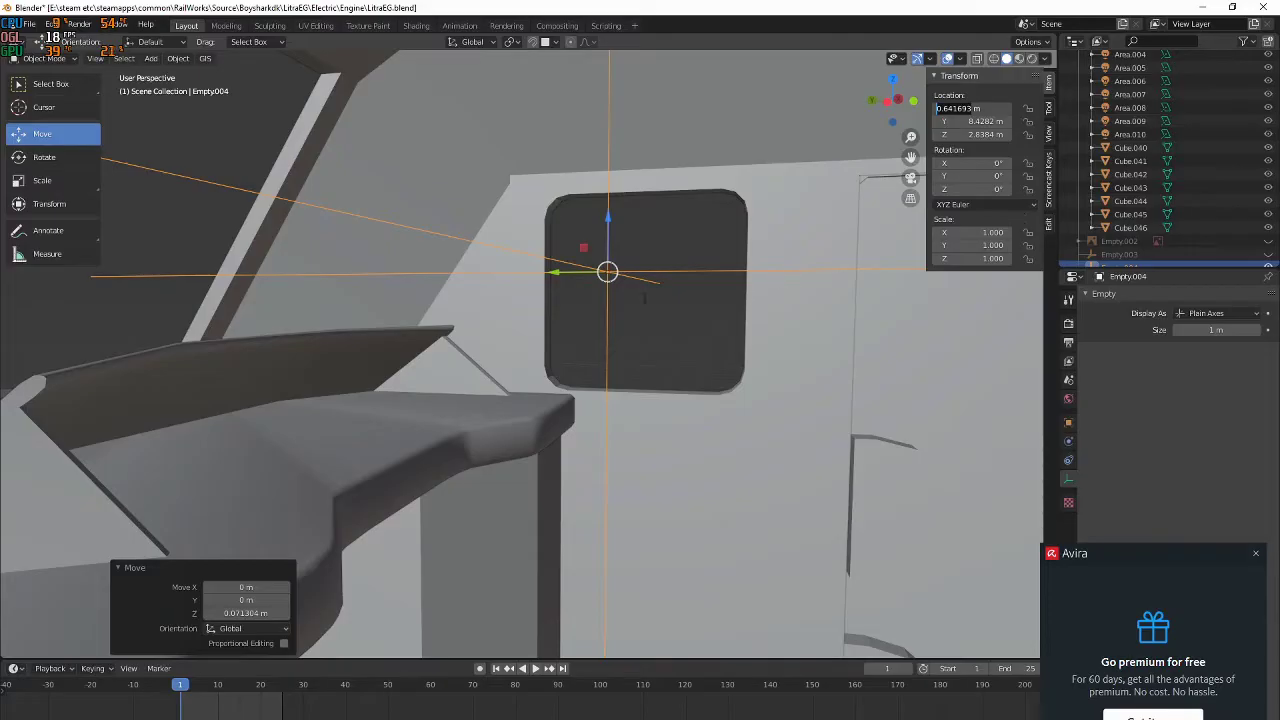
left_click(588, 304)
middle_click_drag(586, 304, 558, 320)
key("alt+Tab")
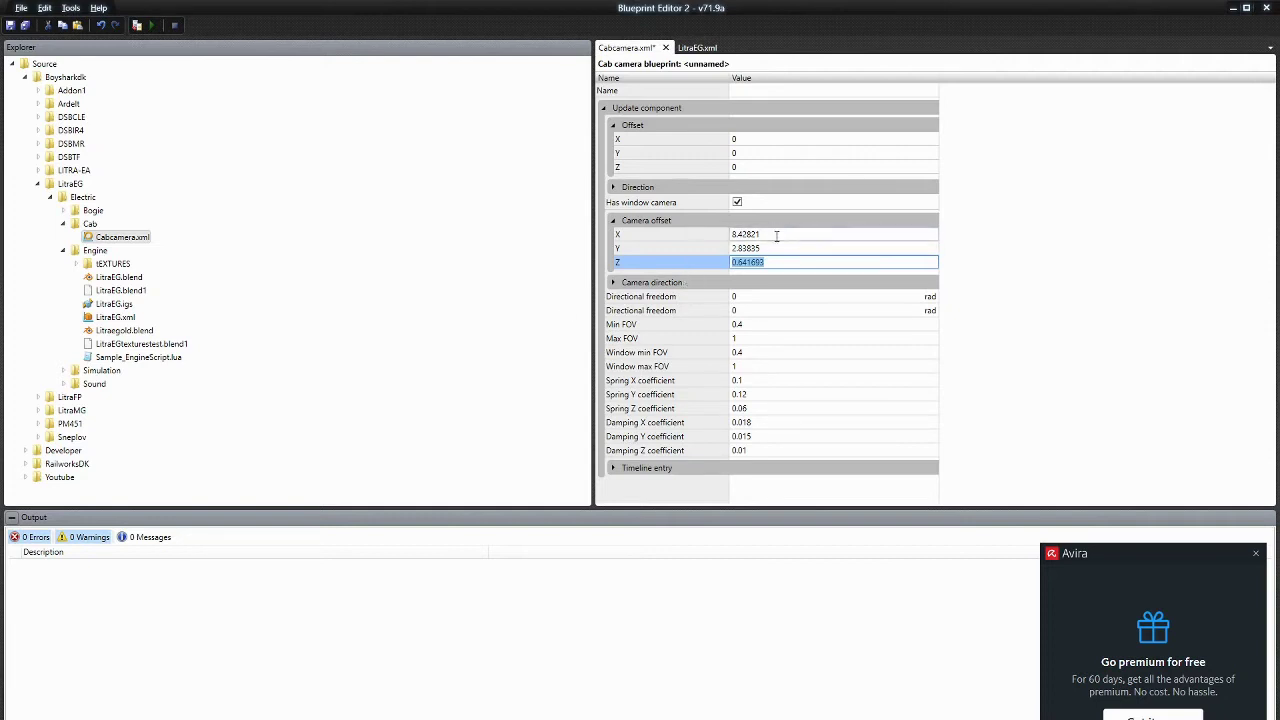
left_click_drag(776, 247, 600, 224)
key("ctrl+c")
left_click_drag(760, 154, 696, 153)
key("ctrl+v")
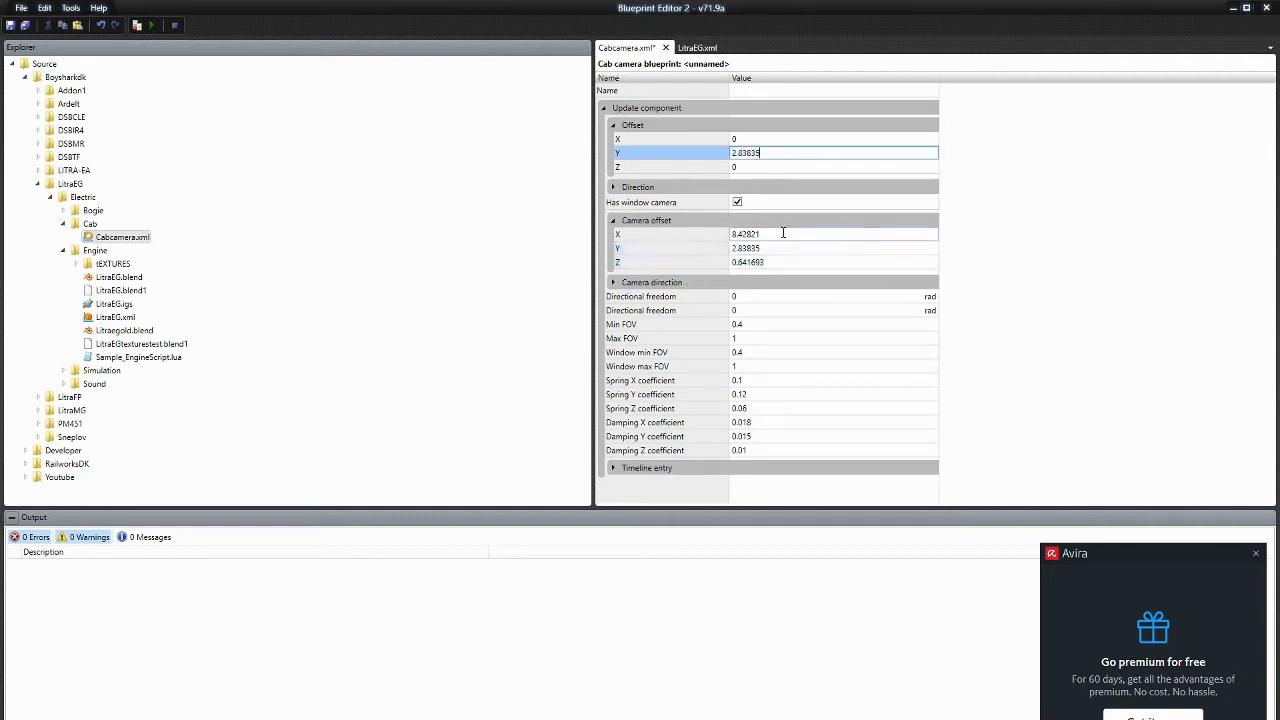
Copy the Camera offset's X and Z values into the Offset group, setting X to 8.42821 and Z to 0.641693.
left_click_drag(783, 234, 649, 226)
key("ctrl+c")
left_click(796, 140)
key("ctrl+v")
left_click(776, 262)
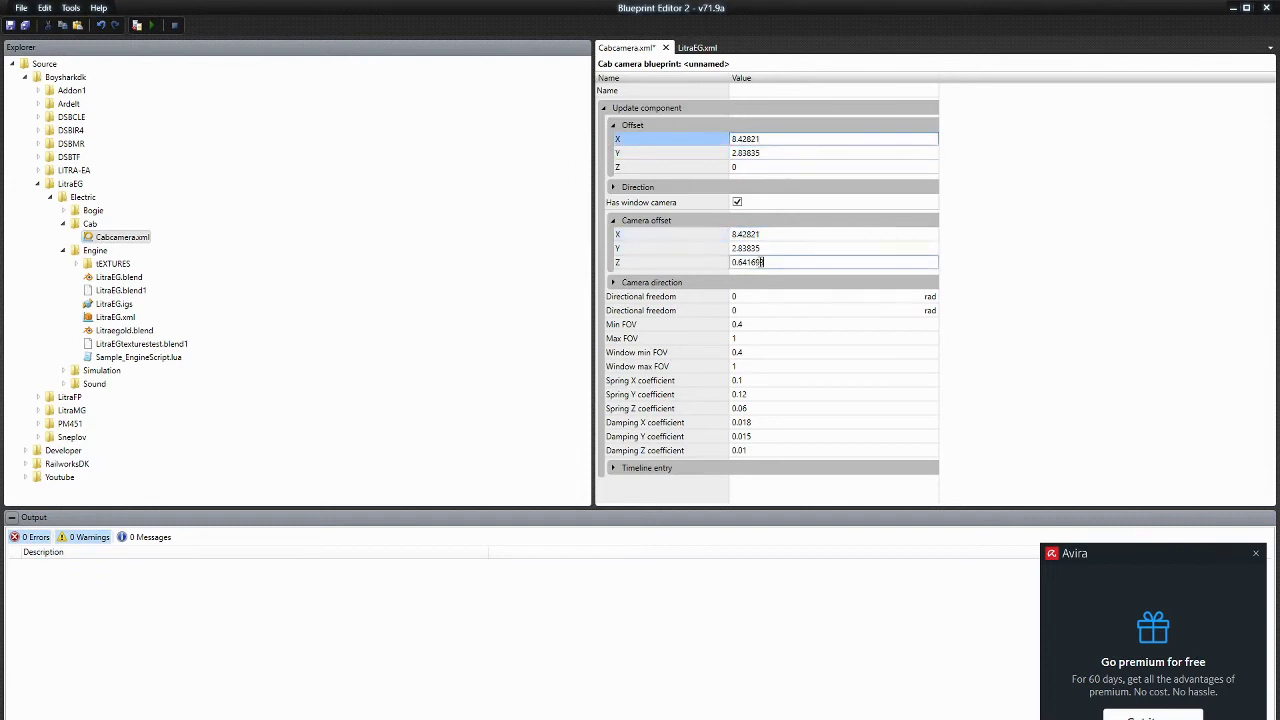
key("ctrl+c")
left_click(710, 167)
key("ctrl+v")
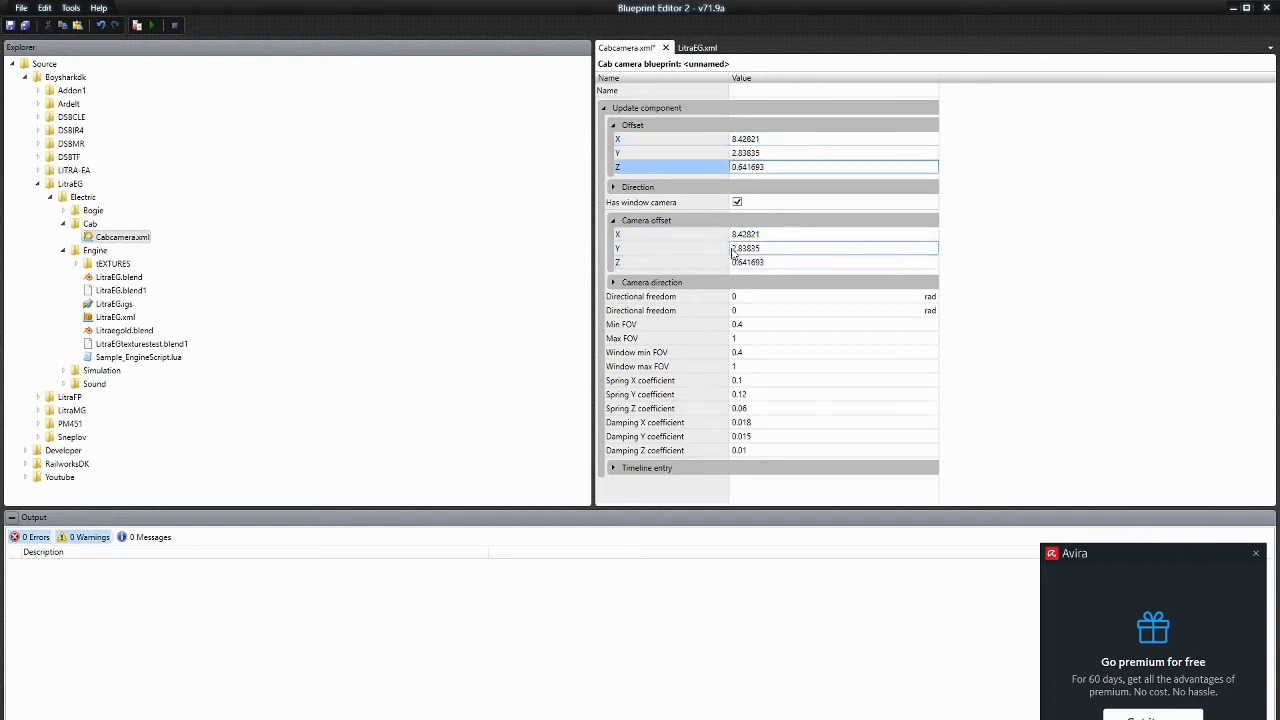
Negate the Camera offset's X and Z values, making them -8.42821 and -0.641693.
left_click(735, 234)
left_click(734, 234)
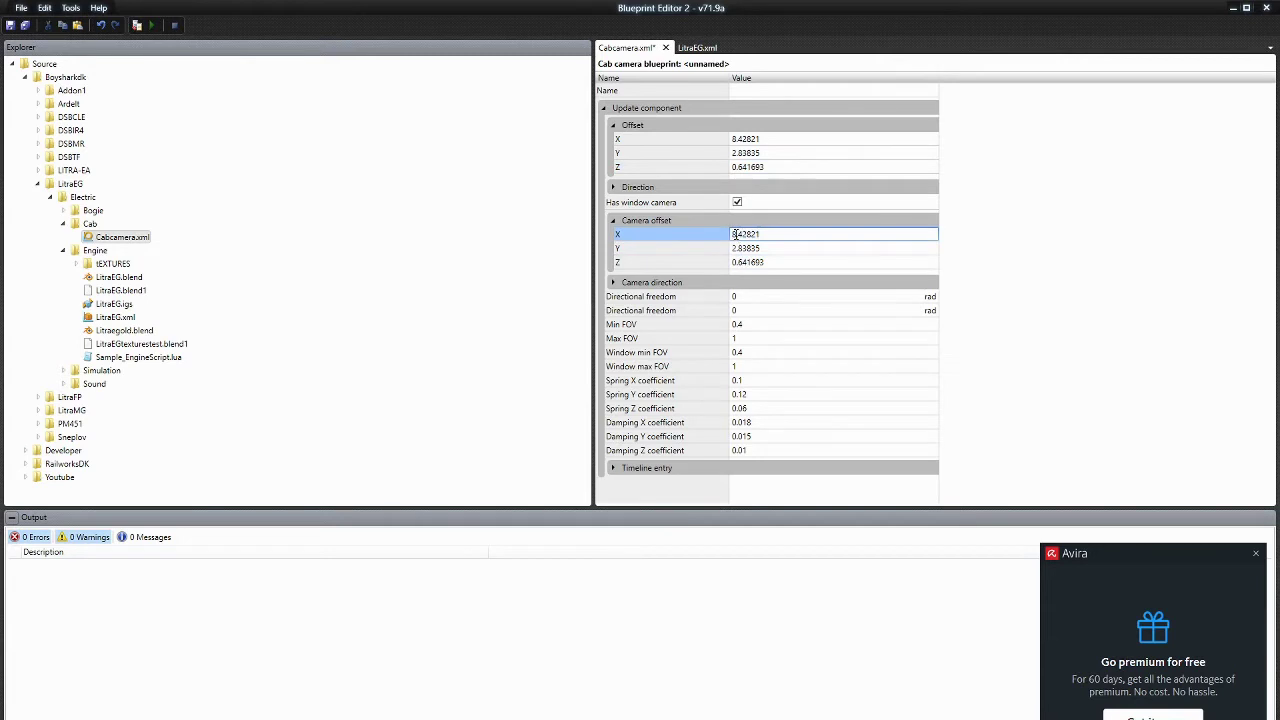
left_click(734, 262)
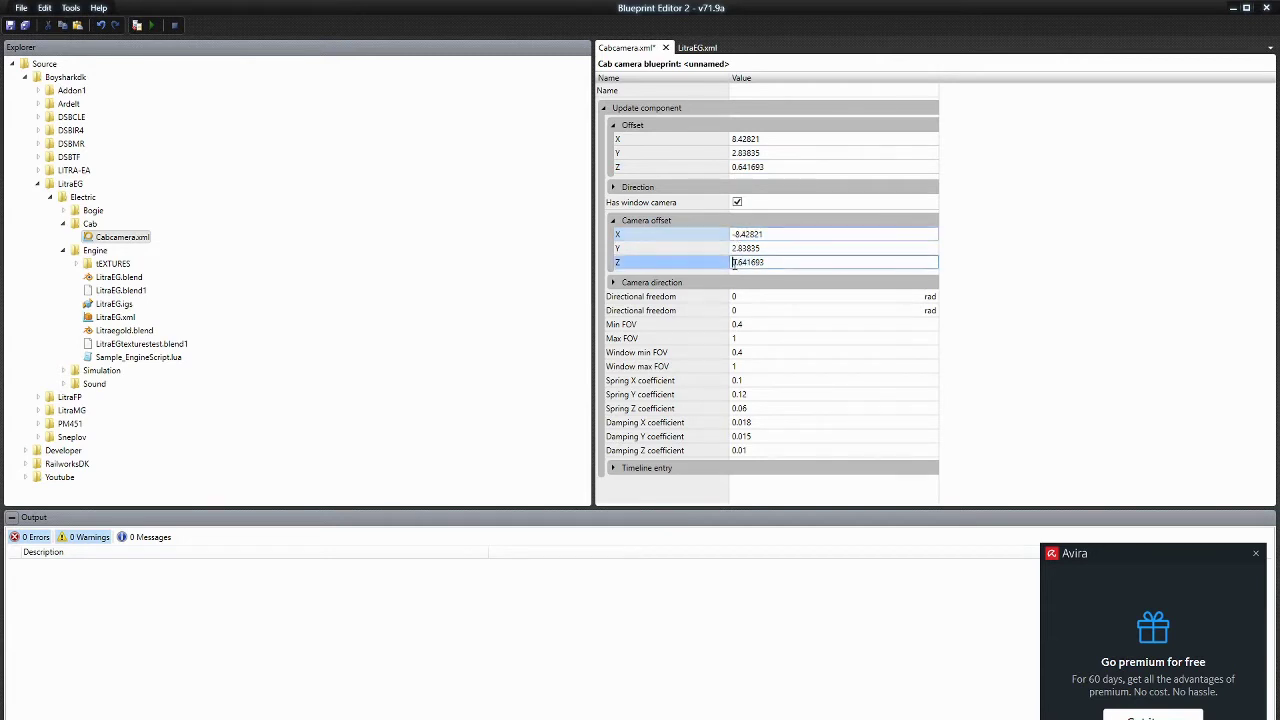
type("-")
Switch to Blender and negate the empty's Y location to -8.42821 m, placing it at the locomotive's rear end.
key("alt+Tab")
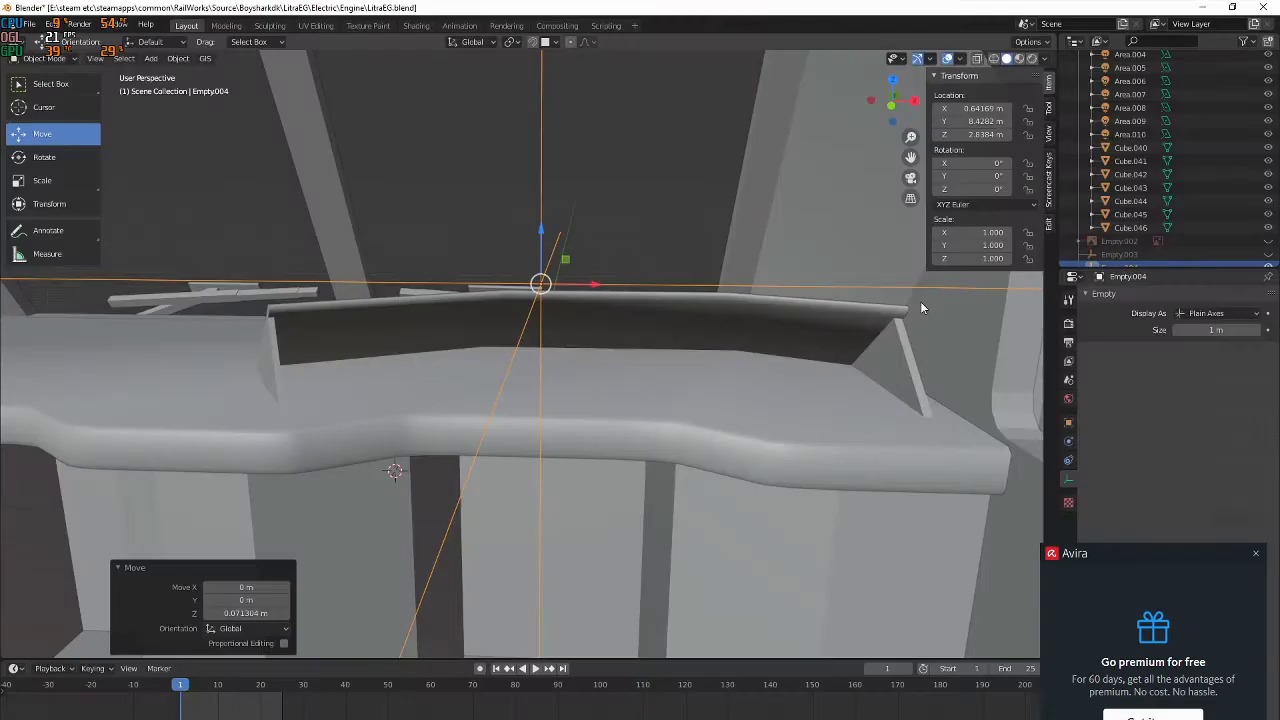
middle_click_drag(819, 303, 733, 248)
scroll(570, 342, "down", 7)
scroll(571, 342, "down", 6)
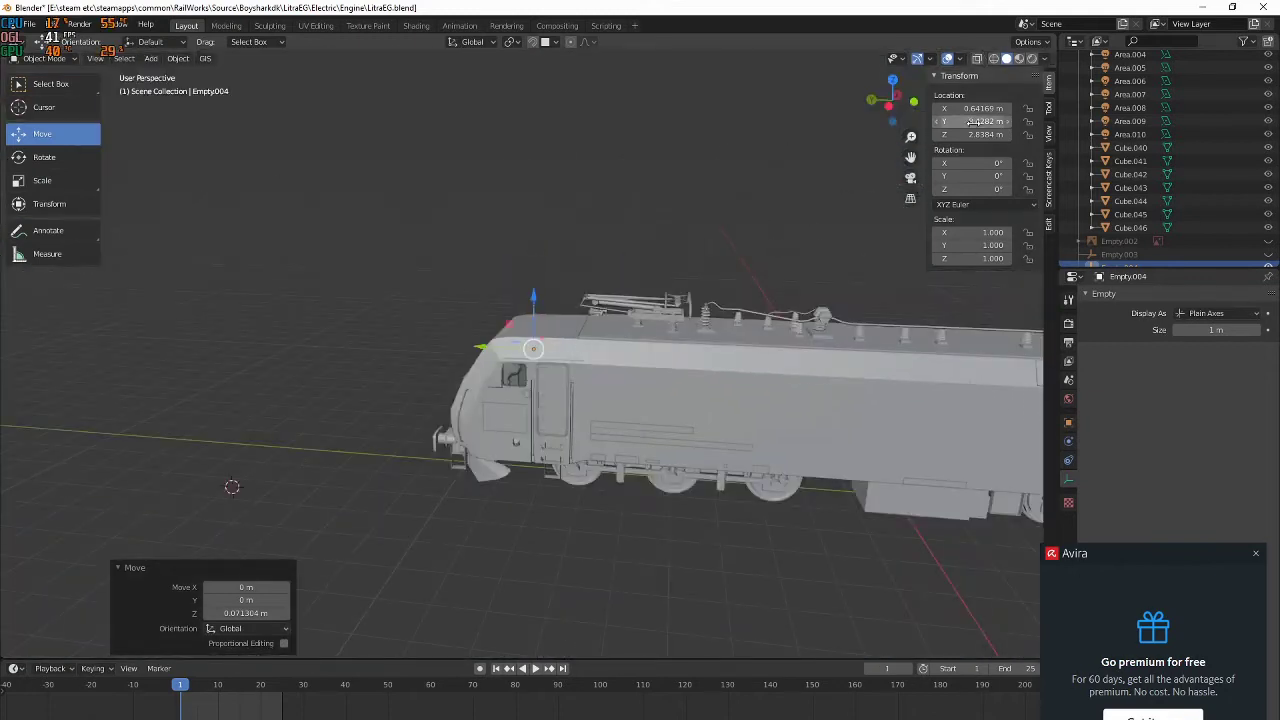
left_click(970, 121)
left_click(938, 121)
type("-")
key("Return")
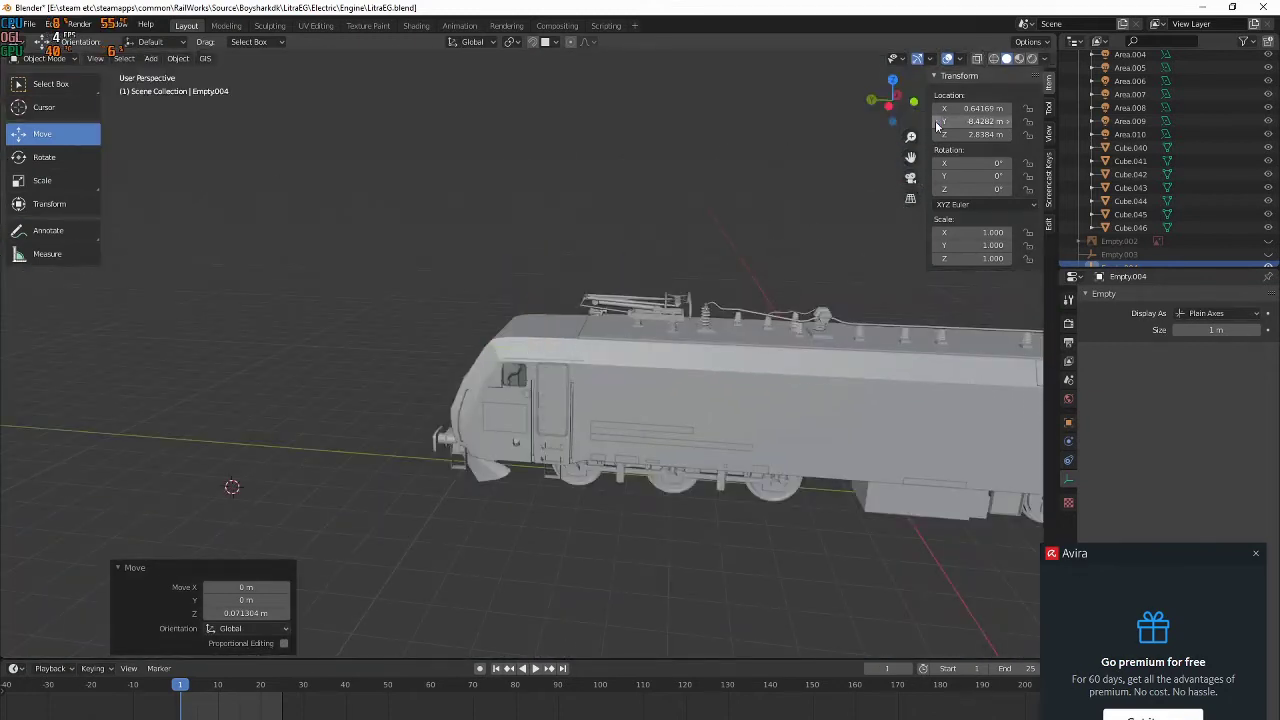
Negate the empty's X location to -0.641693 m to place it on the rear cab's driver side.
middle_click_drag(712, 289, 195, 215, "shift")
scroll(673, 295, "up", 6)
middle_click_drag(751, 289, 645, 382, "shift")
scroll(488, 356, "down", 1)
scroll(645, 380, "up", 5)
middle_click_drag(600, 250, 783, 263, "shift")
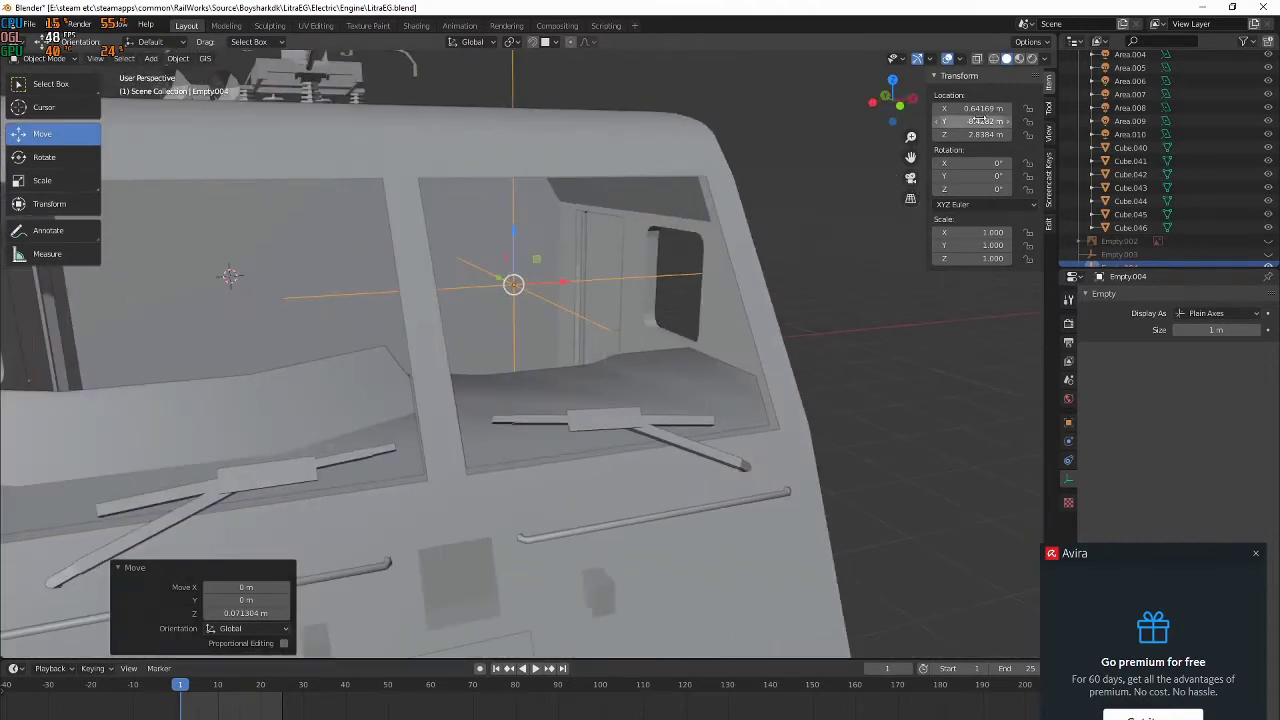
left_click(965, 134)
left_click(958, 108)
left_click(958, 108)
left_click(938, 108)
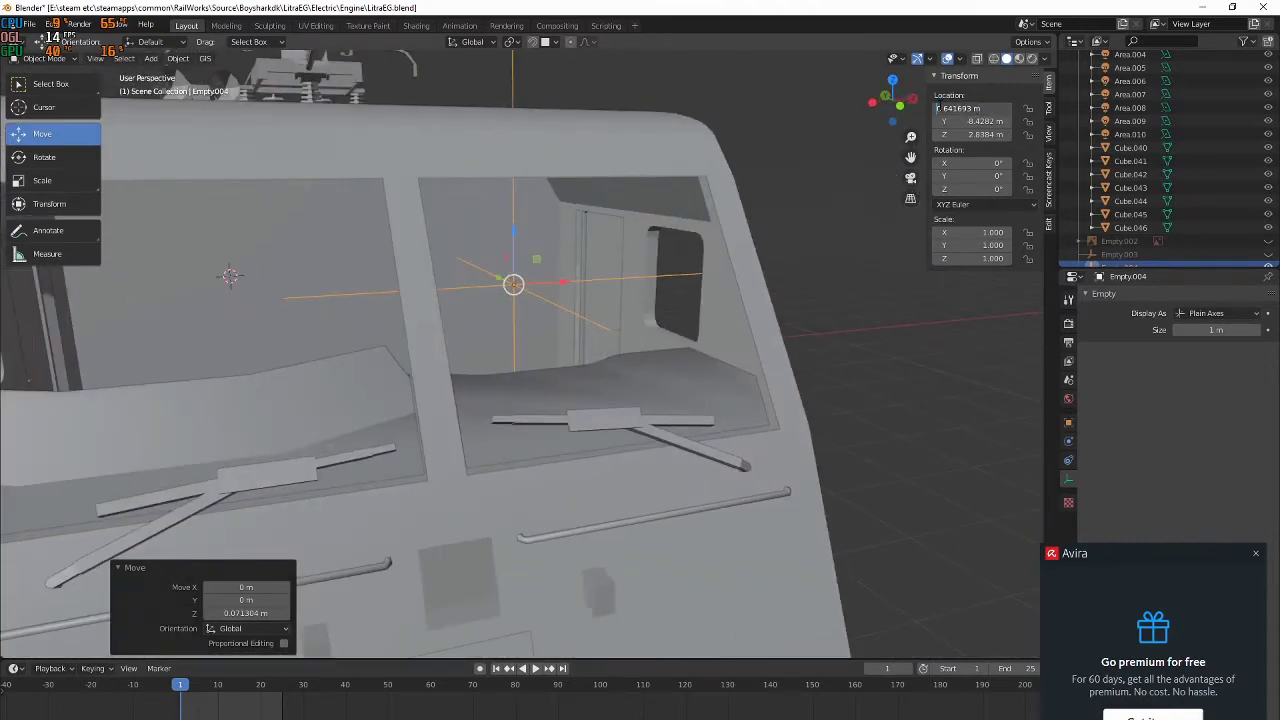
type("-")
key("Return")
middle_click_drag(564, 242, 687, 245, "shift")
Return to Blueprint Editor 2 and review the X, Y and Z values of the Offset and Camera offset groups.
key("alt+Tab")
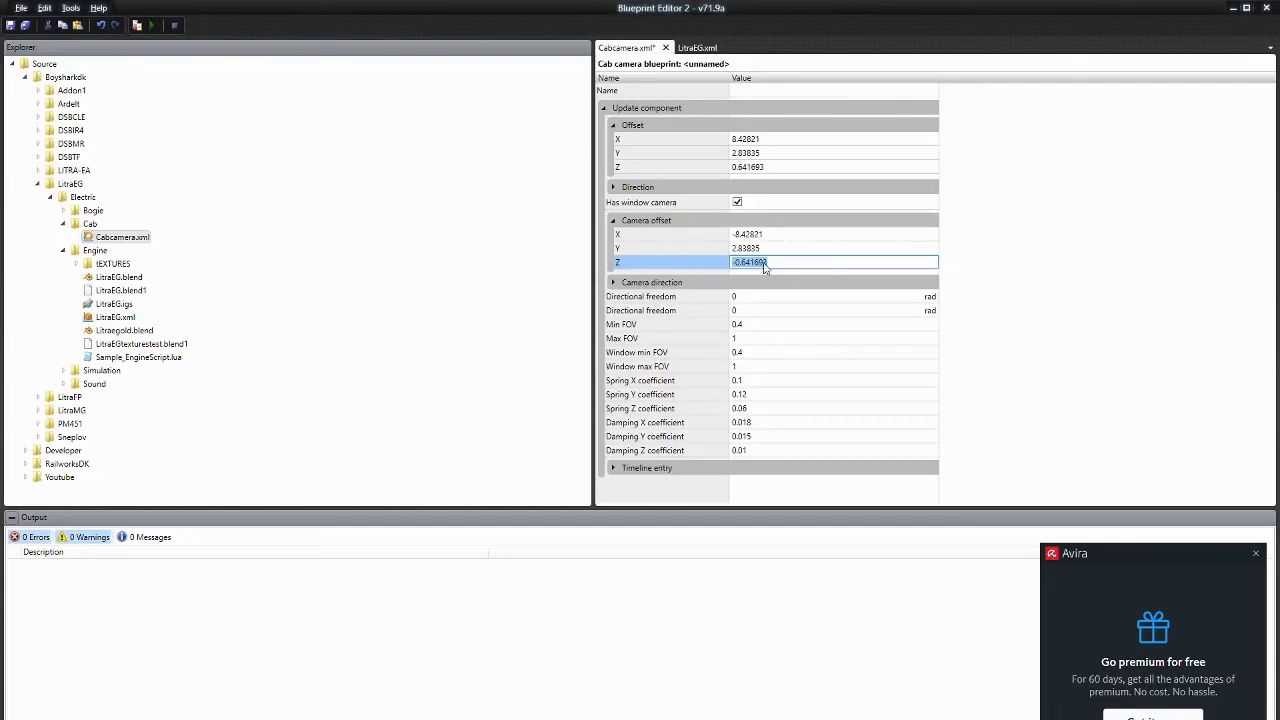
left_click(725, 168)
left_click(772, 152)
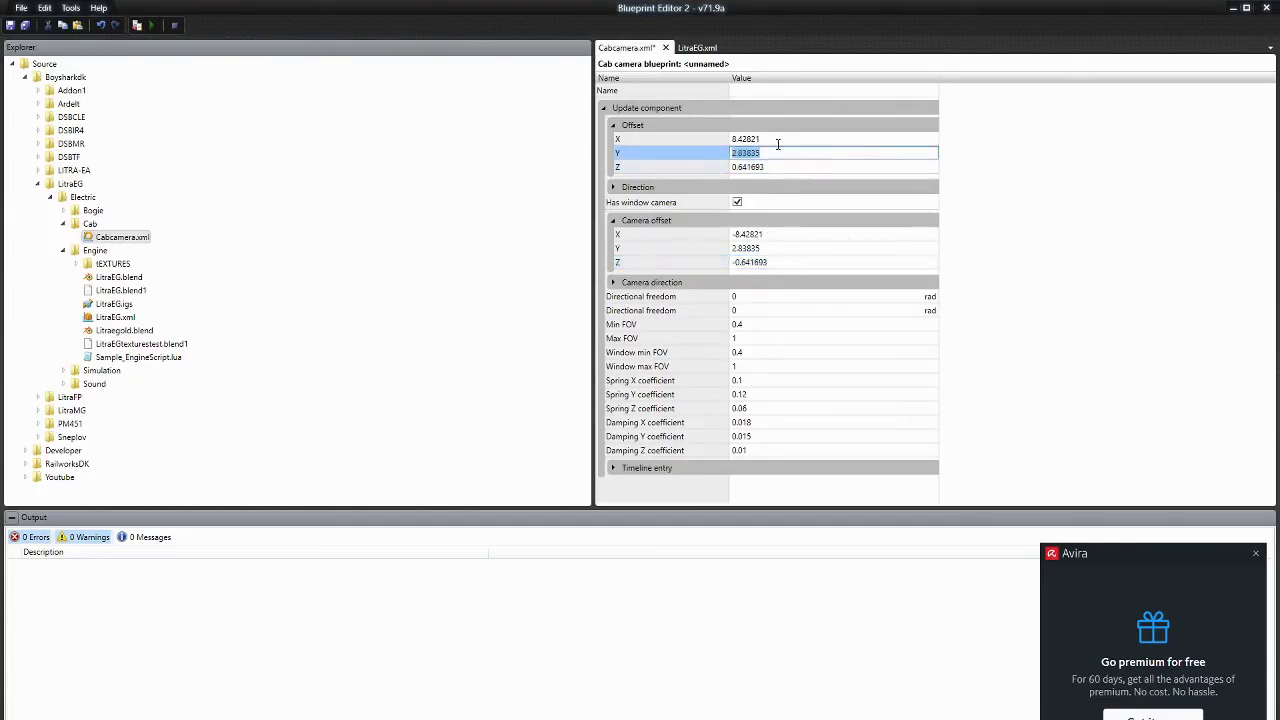
left_click(776, 141)
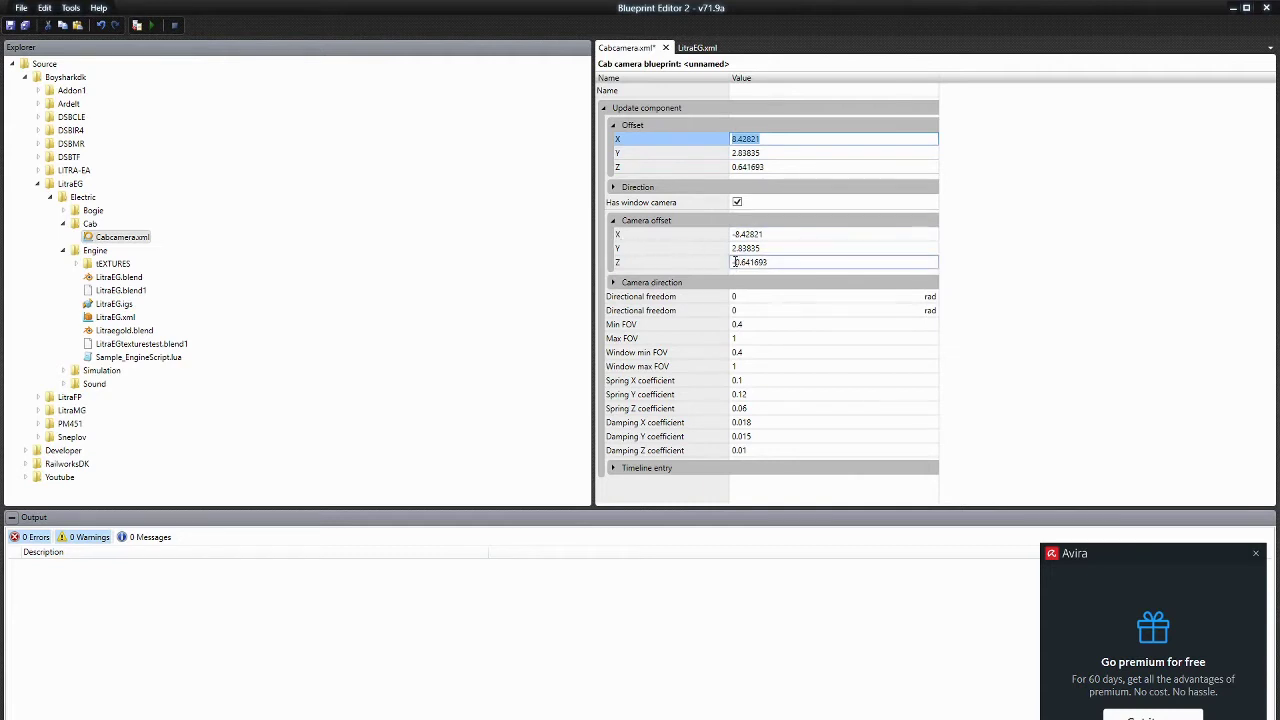
left_click(717, 262)
left_click(824, 249)
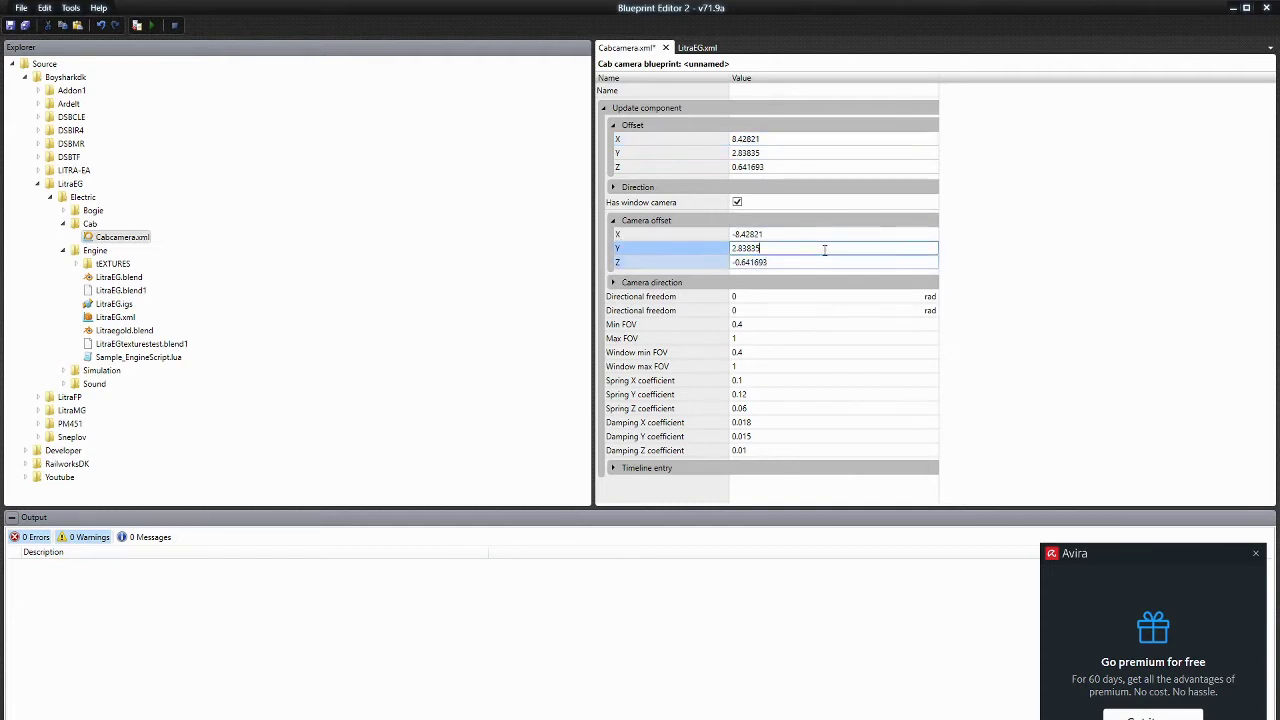
Set both Directional freedom values of the cab camera blueprint to 180 rad.
left_click(917, 284)
left_click(911, 284)
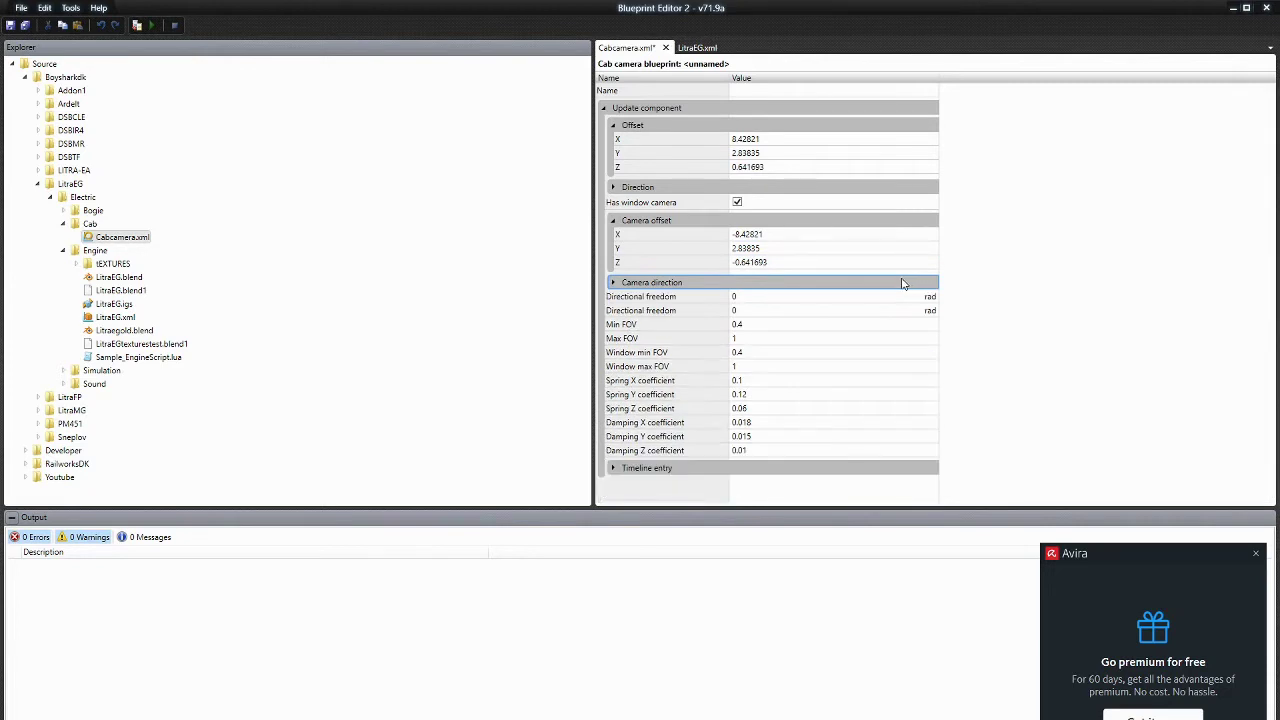
left_click(823, 297)
type("180")
key("Tab")
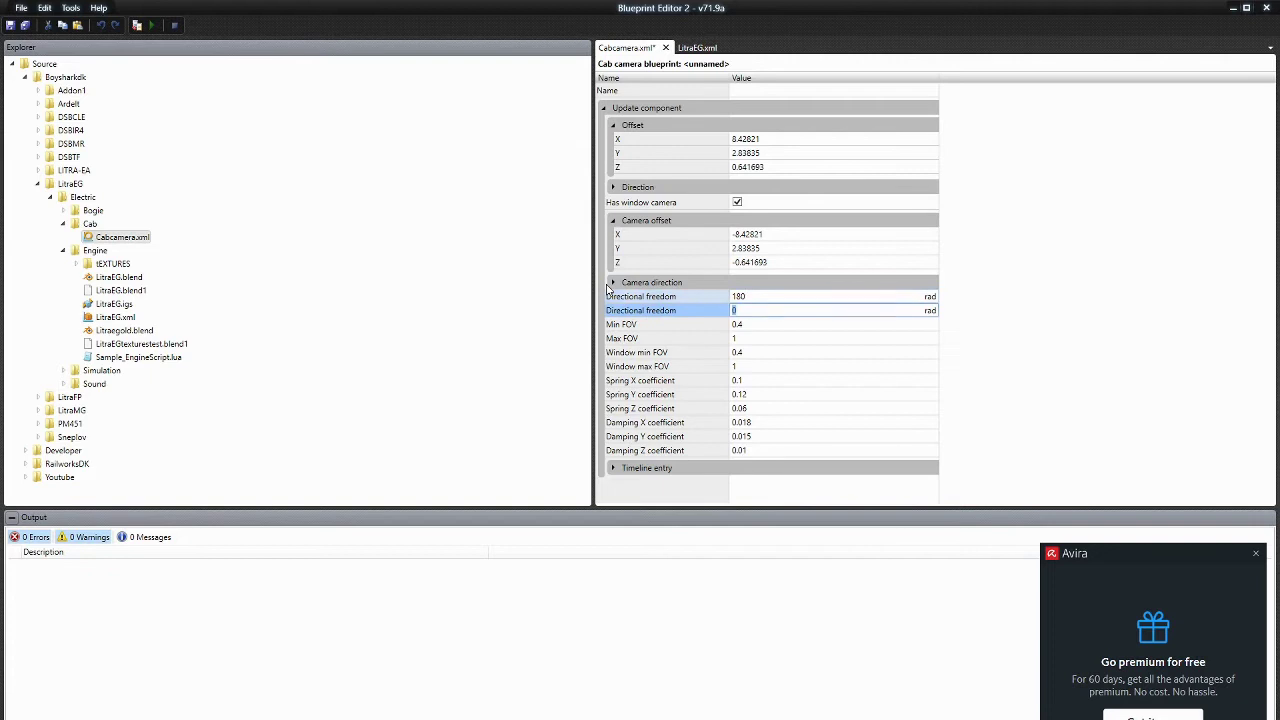
type("18")
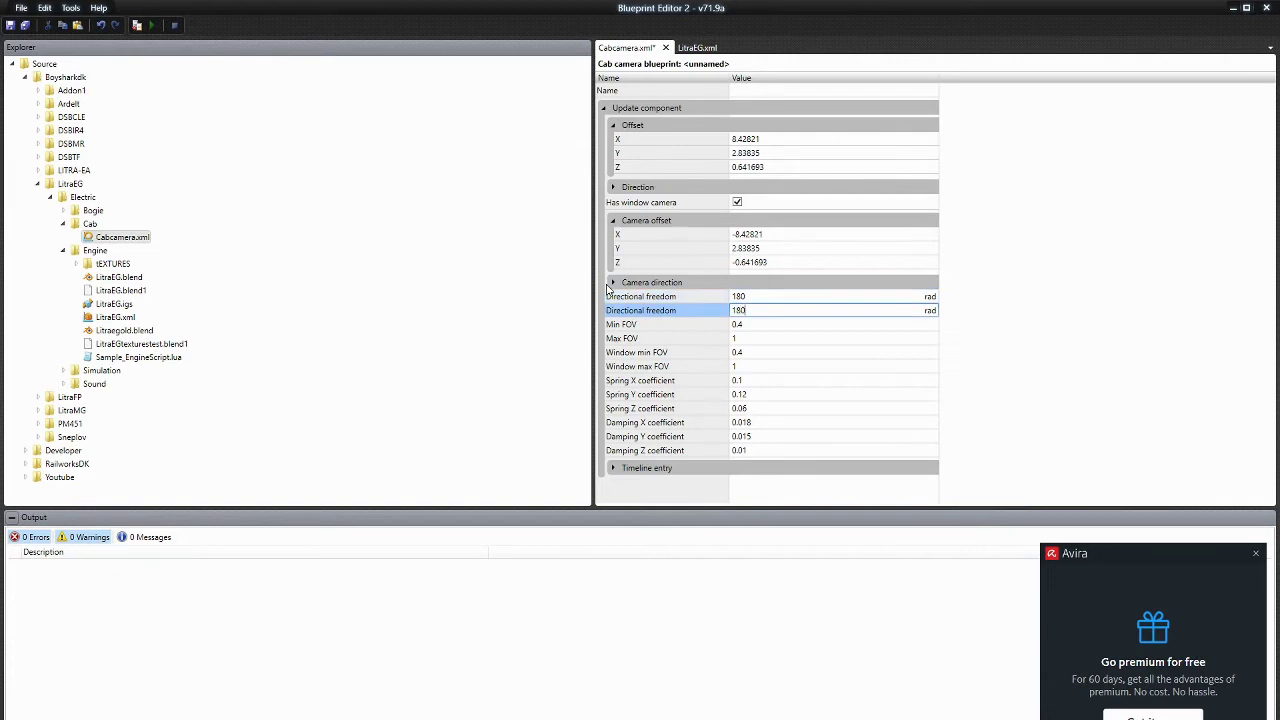
Expand the cab camera's Direction group, save the blueprint and export the LitraEG folder.
left_click(767, 188)
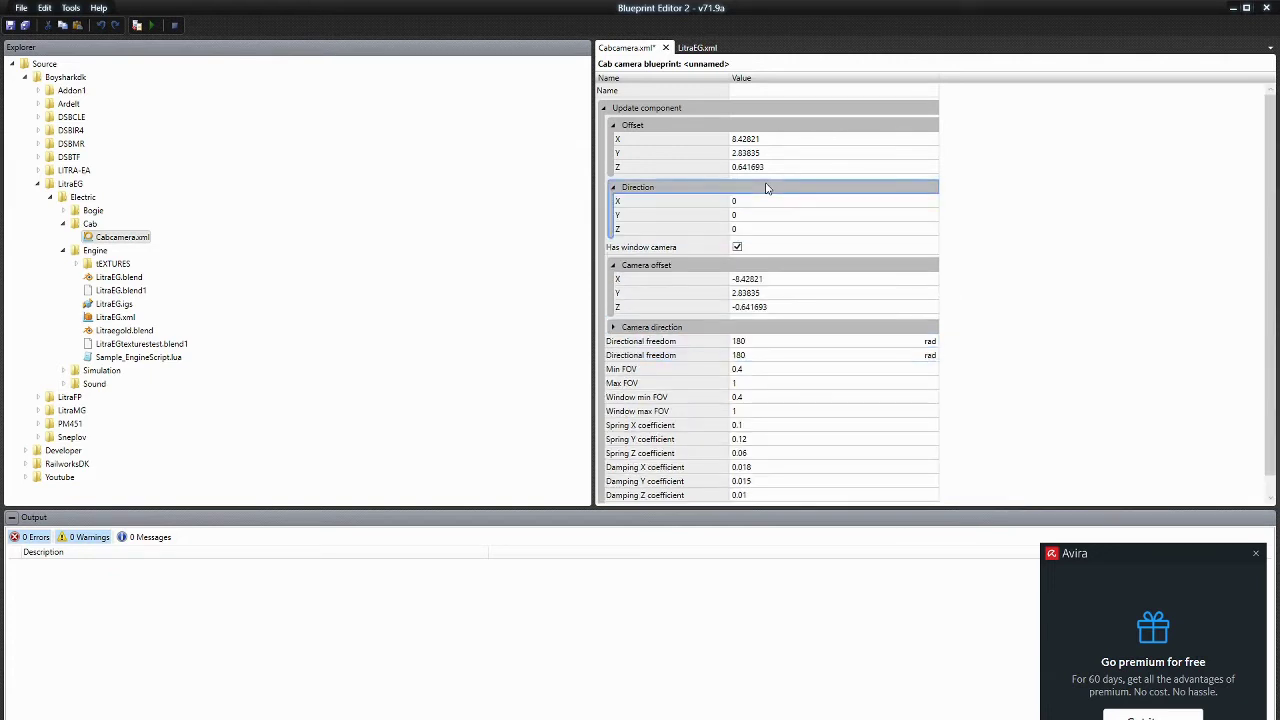
key("alt+Tab")
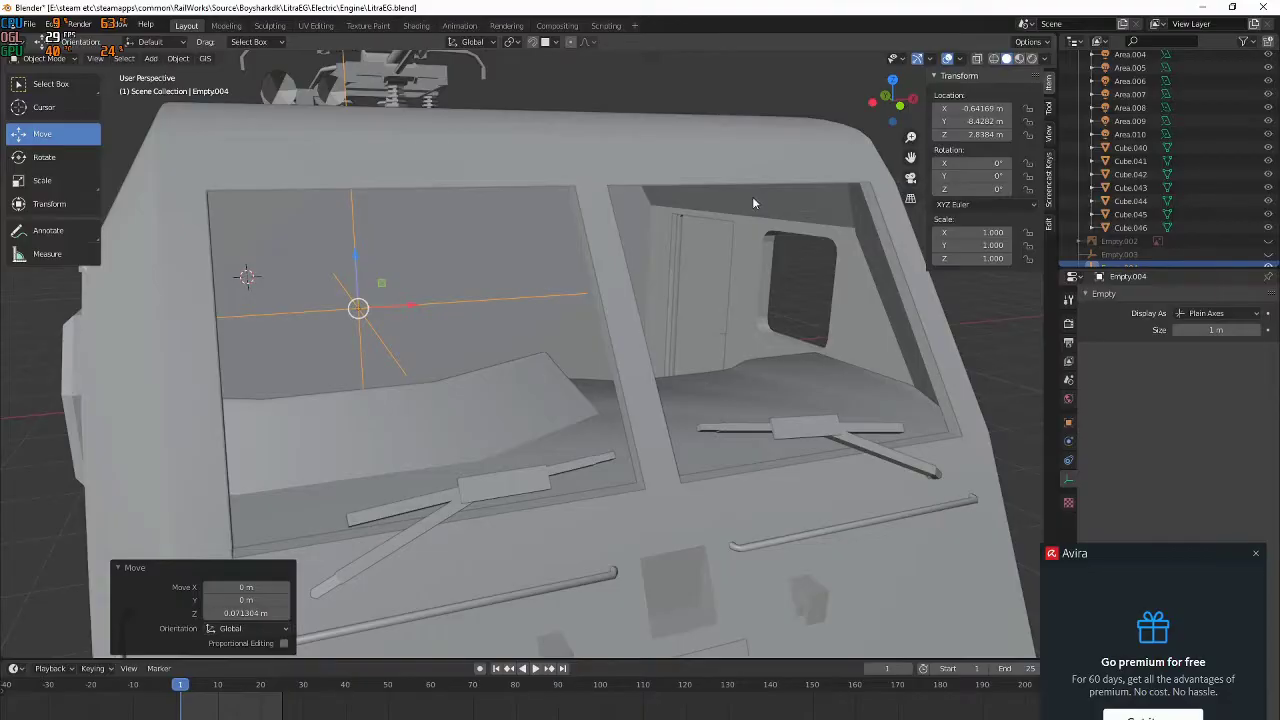
key("alt+Tab")
key("ctrl+s")
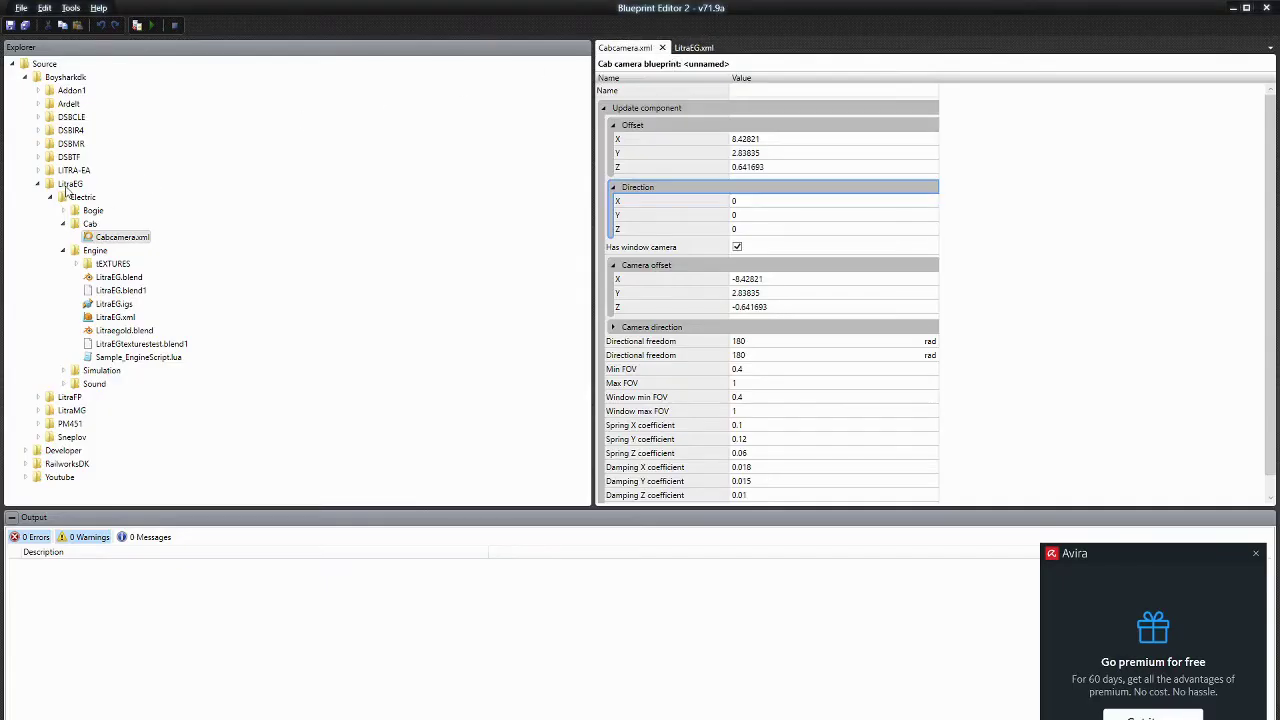
right_click(68, 185)
left_click(290, 341)
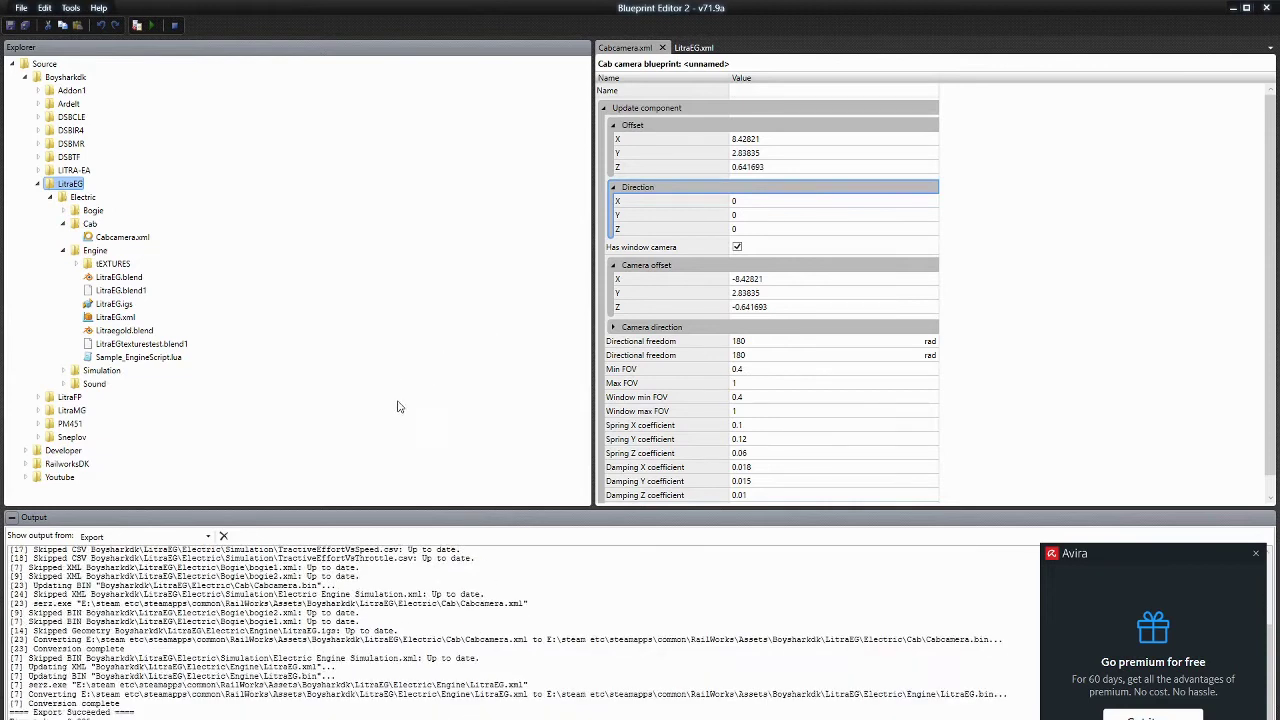
Switch to Train Simulator, run the test scenario from its editor and inspect the locomotive from both ends.
key("alt+Tab")
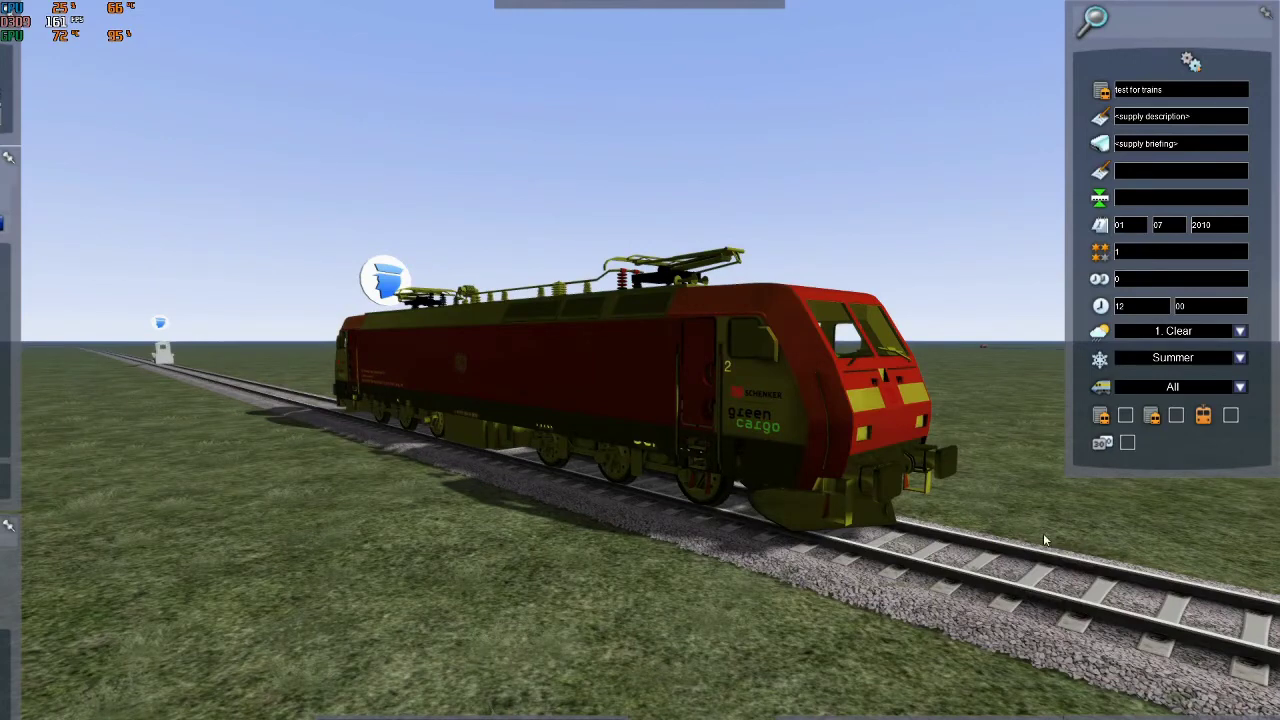
mouse_move(1005, 573)
right_mouse_down()
mouse_move(980, 575)
mouse_move(1009, 577)
right_mouse_up()
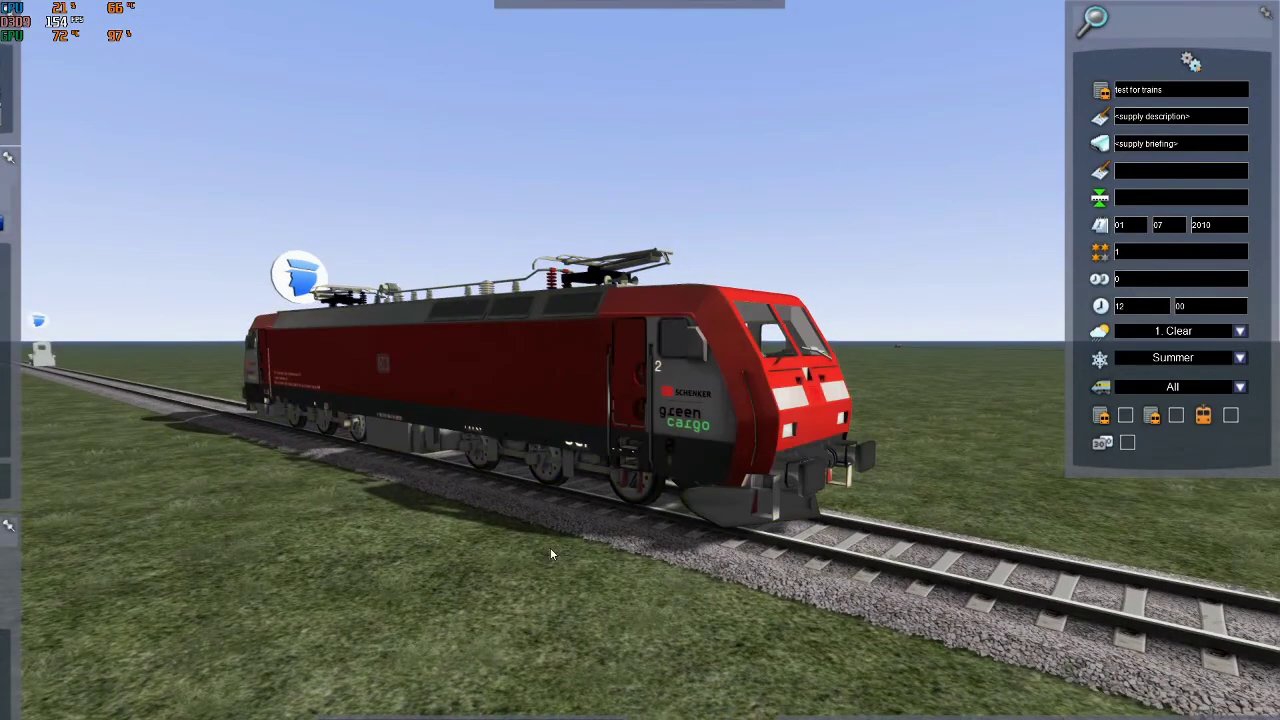
key("ctrl+e")
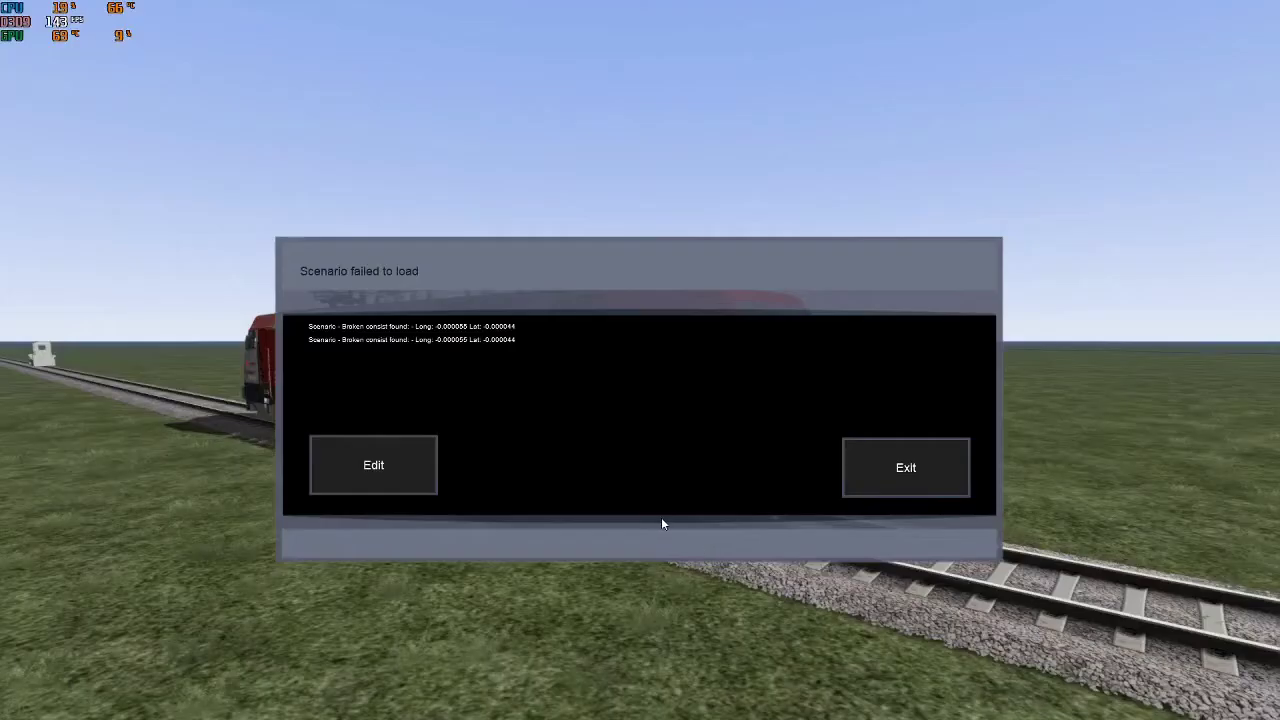
key("Escape")
key("Escape")
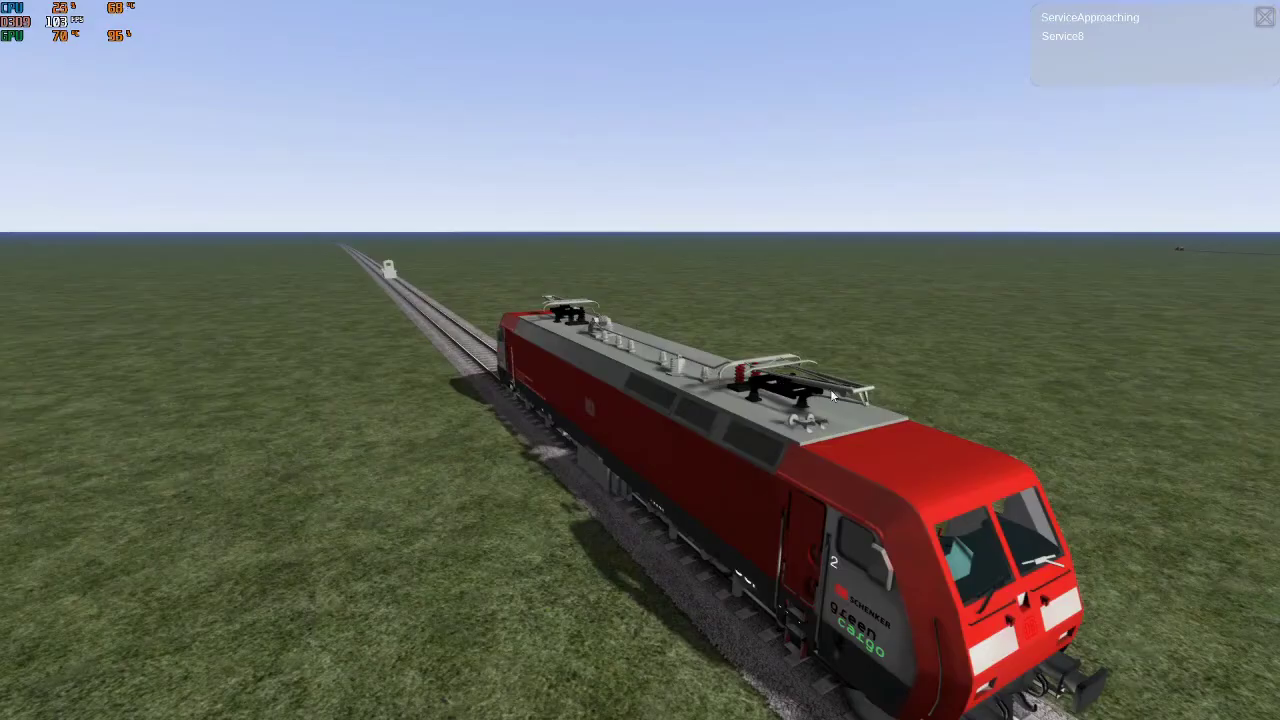
right_click_drag(960, 360, 660, 391)
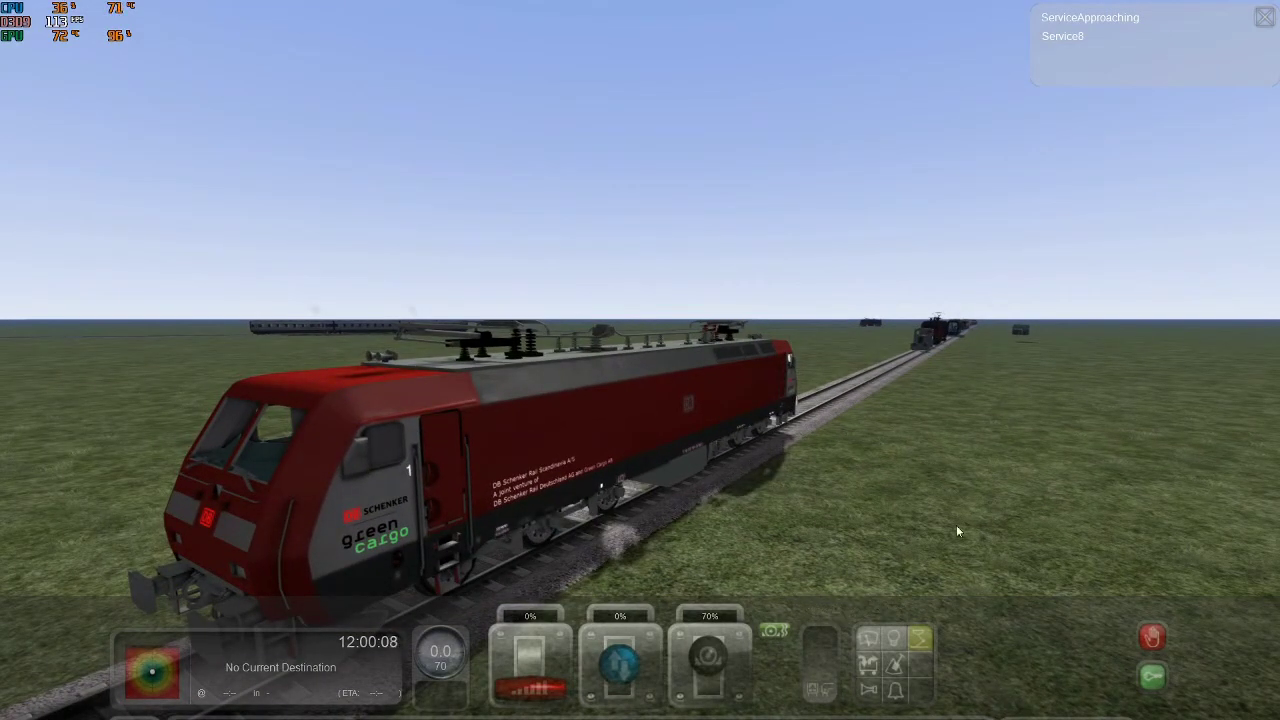
right_click_drag(957, 531, 930, 523)
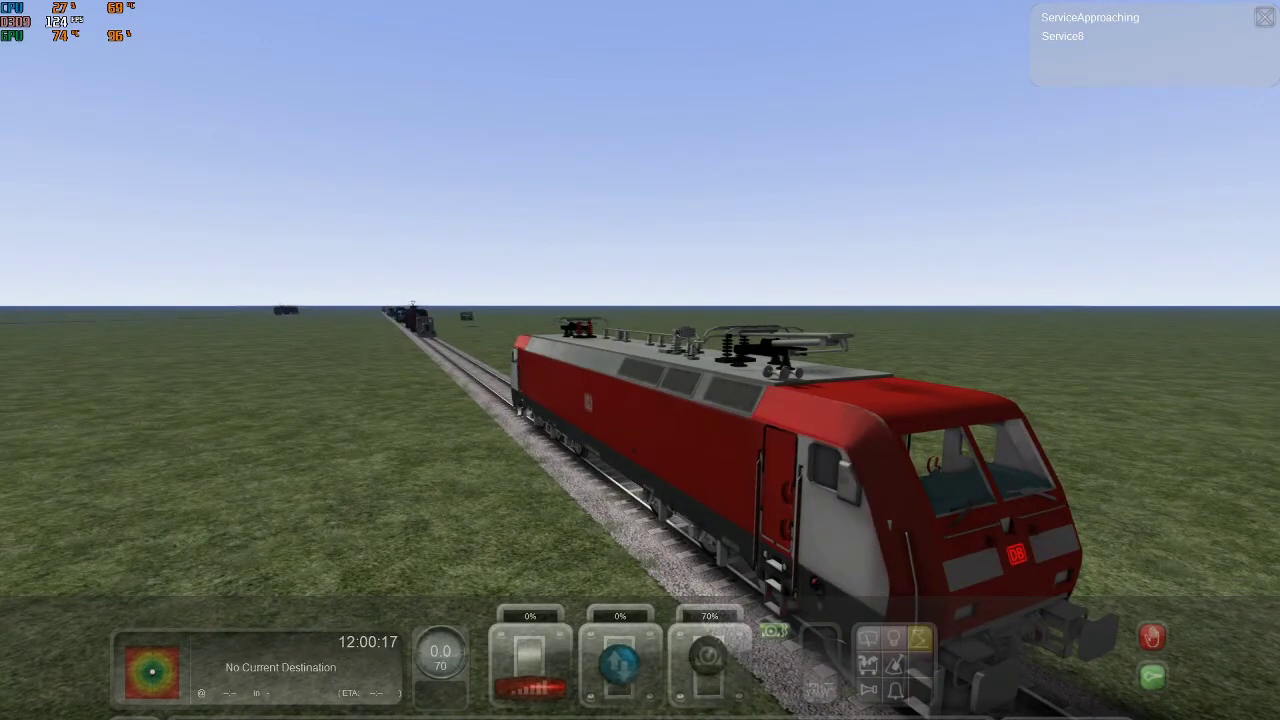
right_click_drag(931, 625, 690, 563)
Quit the running scenario and switch back to Blueprint Editor 2.
key("Escape")
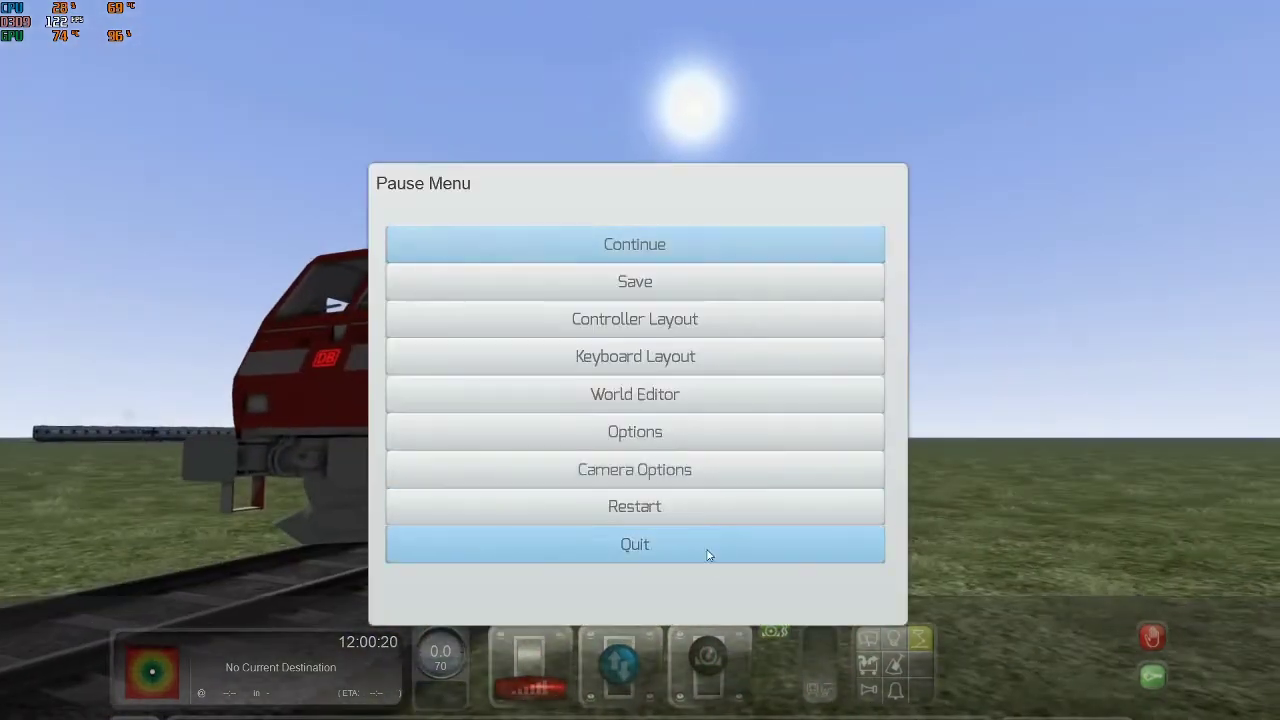
left_click(707, 554)
left_click(581, 533)
key("alt+Tab")
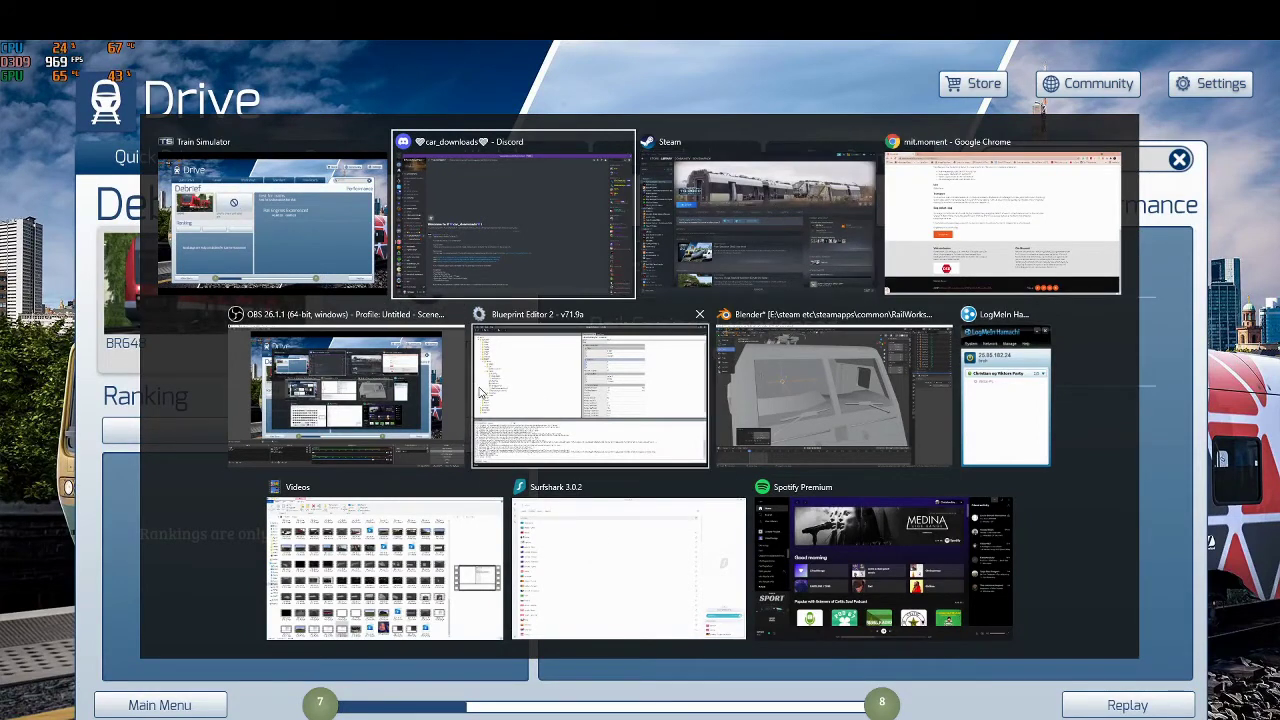
left_click(659, 340)
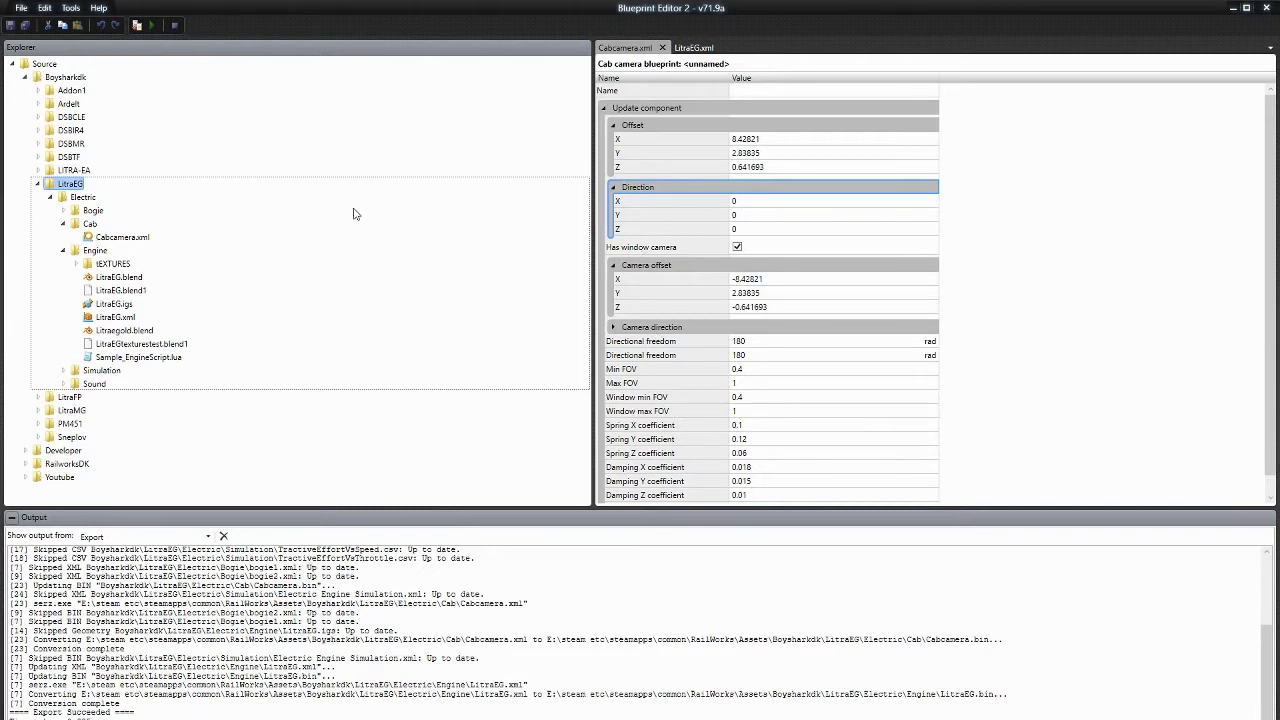
In the LitraEG engine blueprint, expand the Control container component's Interior interface and Interior camera, keeping Number of cabs at Double cab.
left_click(688, 47)
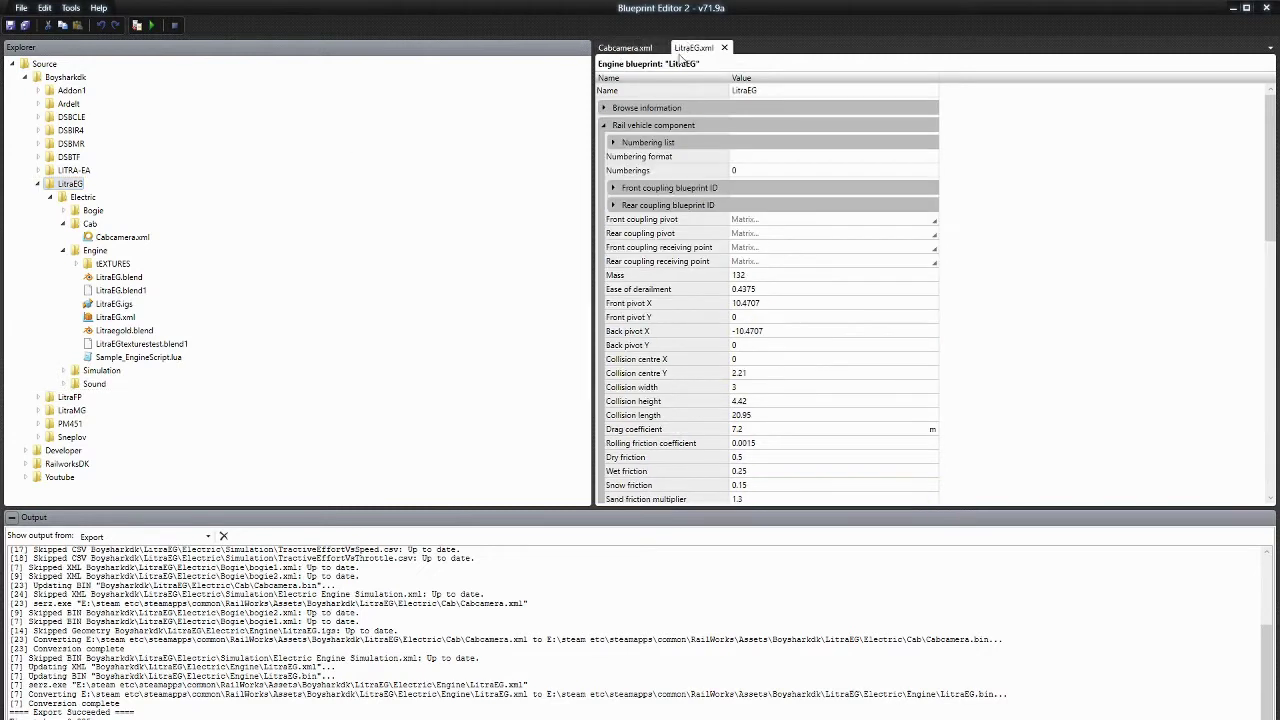
scroll(670, 291, "down", 10)
scroll(665, 305, "down", 7)
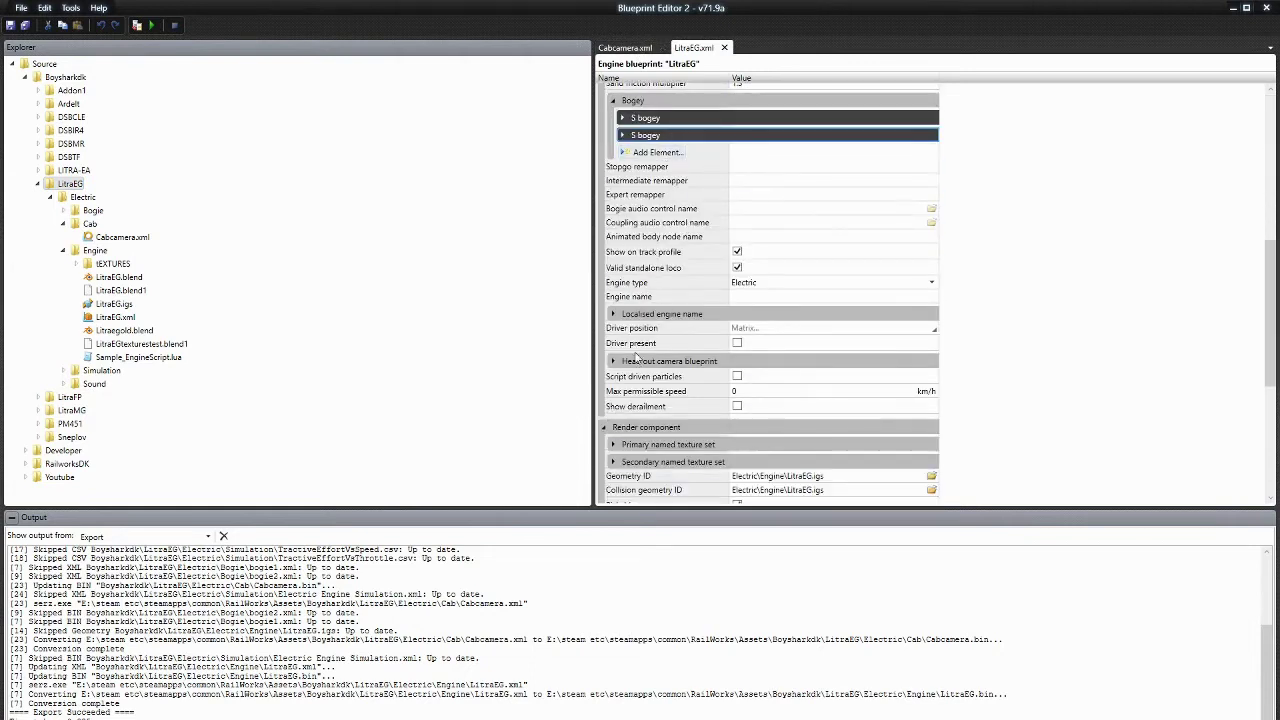
scroll(660, 300, "down", 2)
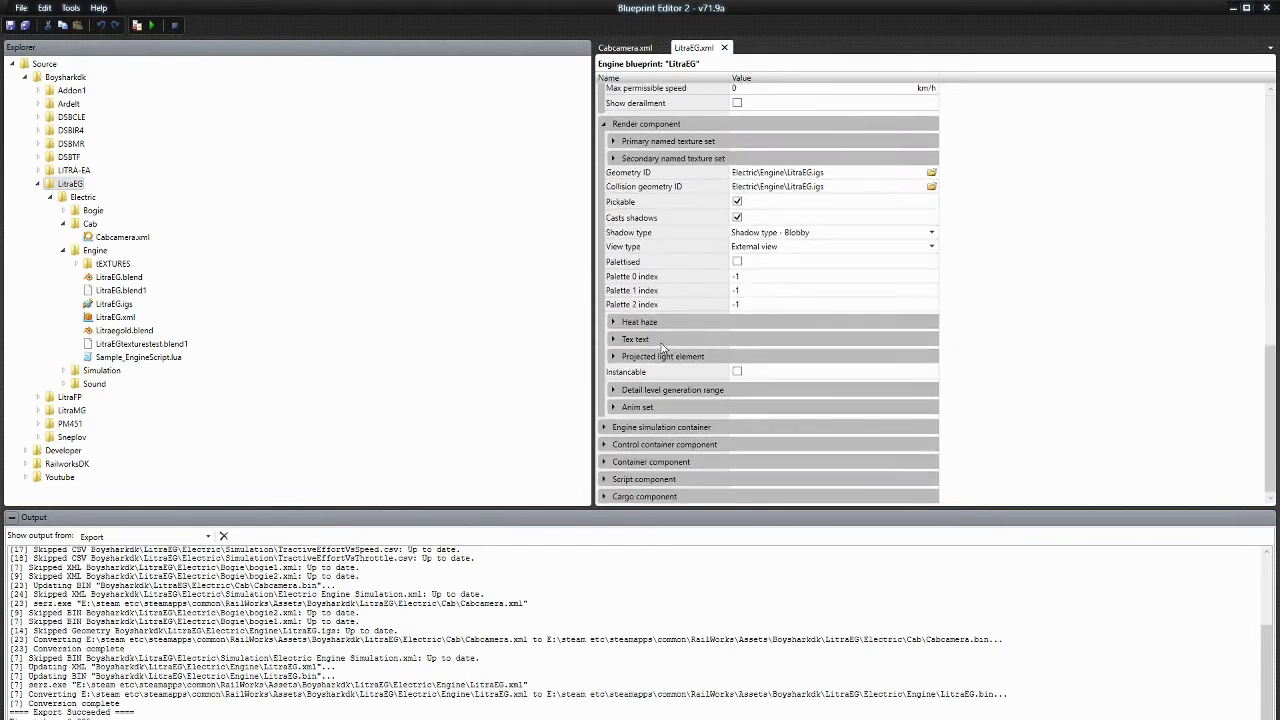
left_click(658, 427)
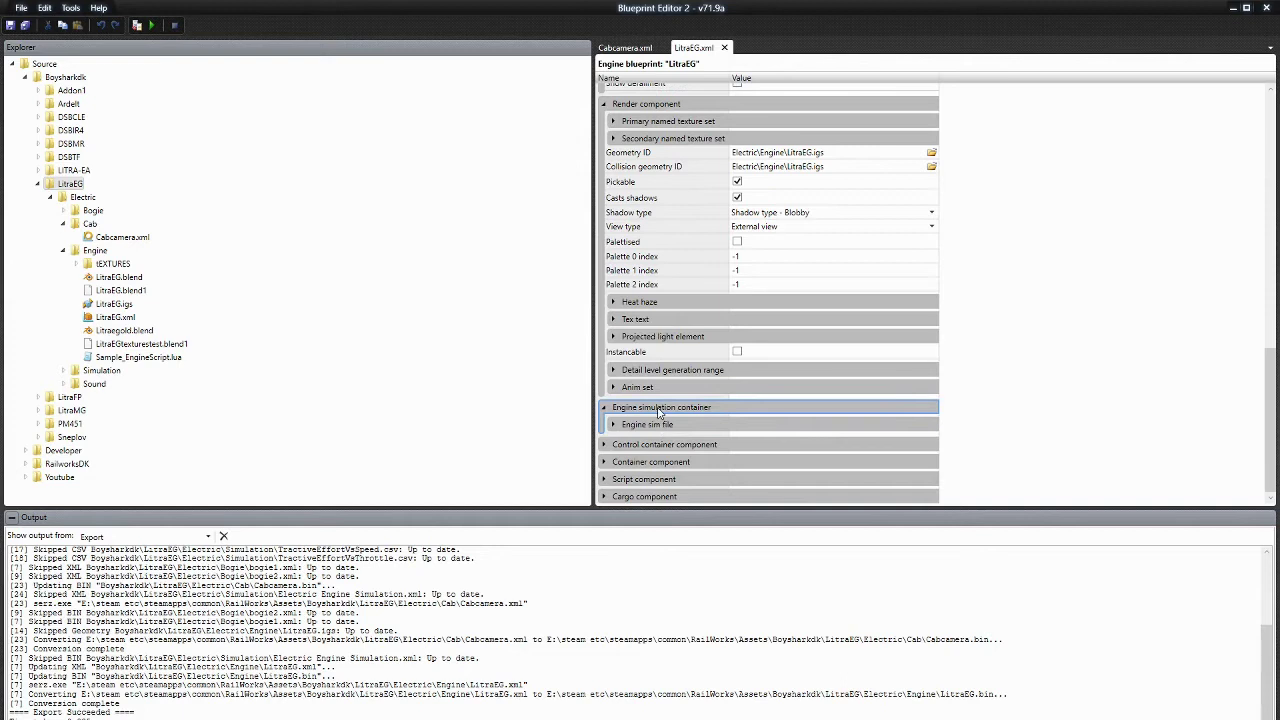
left_click(650, 445)
scroll(655, 410, "down", 3)
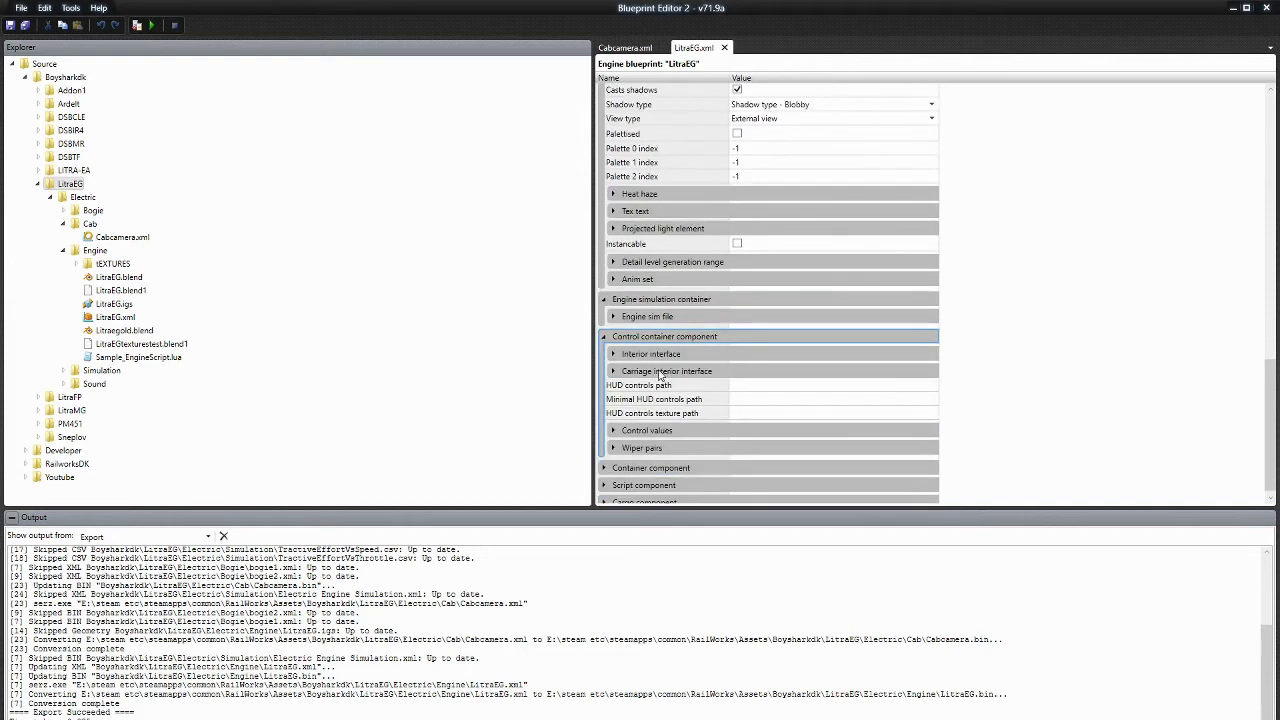
left_click(679, 356)
scroll(690, 350, "down", 2)
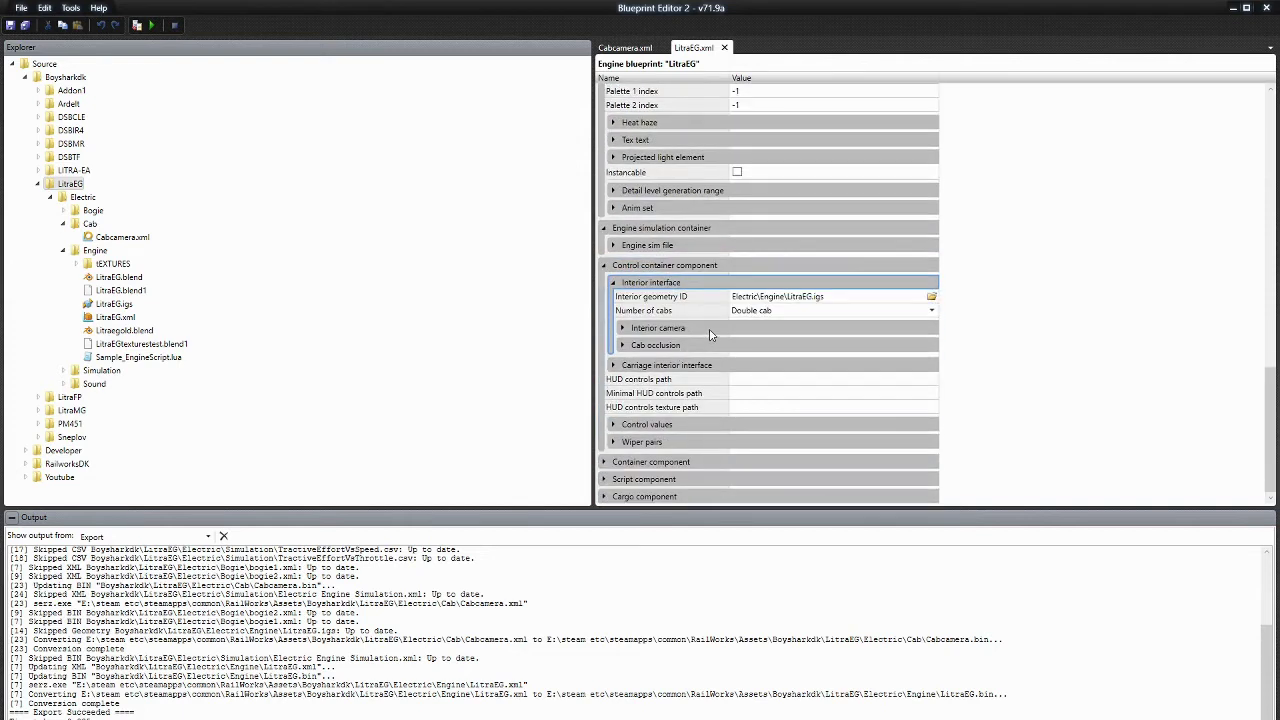
left_click(711, 334)
left_click(797, 286)
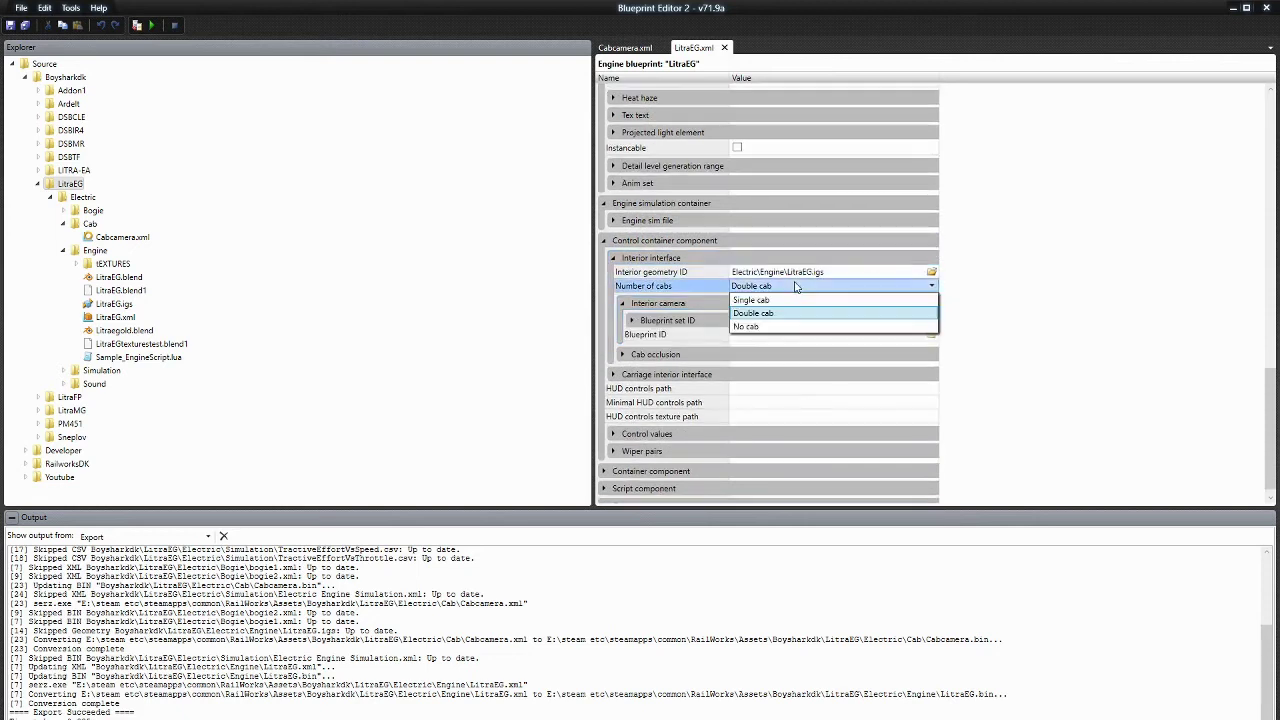
left_click(797, 286)
Expand the Interior camera's Blueprint set ID and set its Provider to Boysharkdk, matching the source folder name.
left_click(766, 320)
left_click(765, 333)
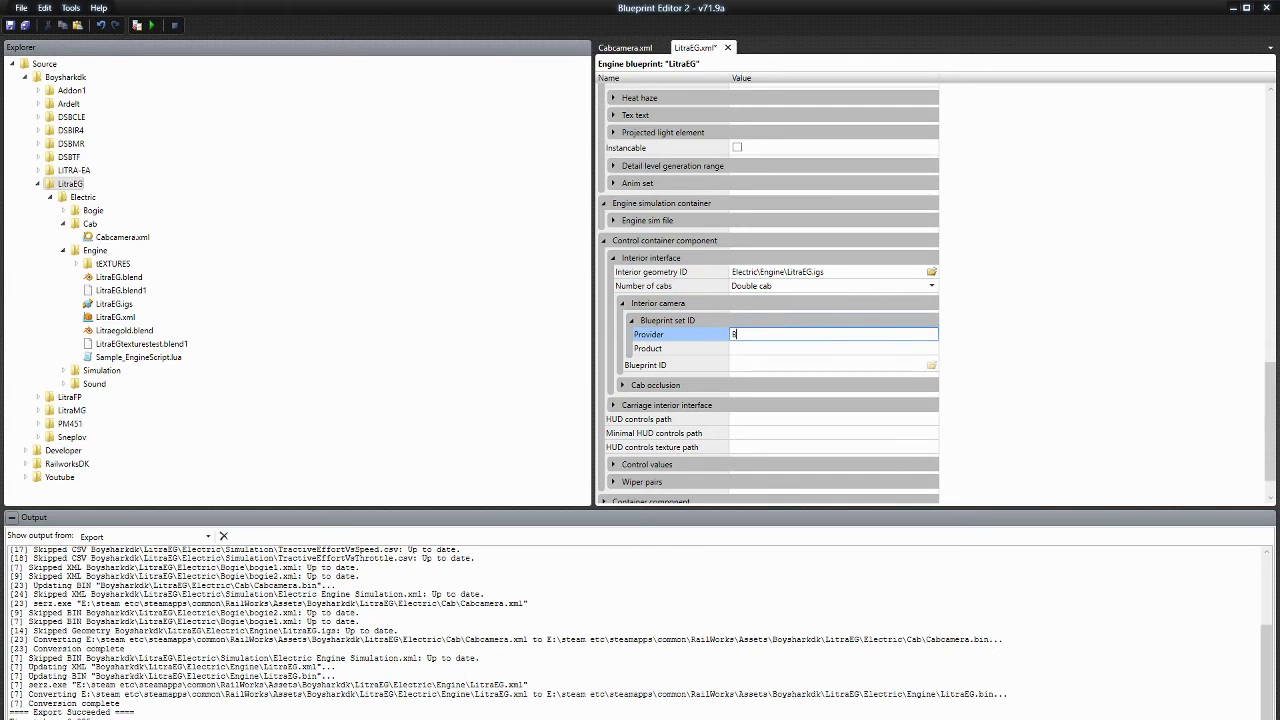
left_click(50, 77)
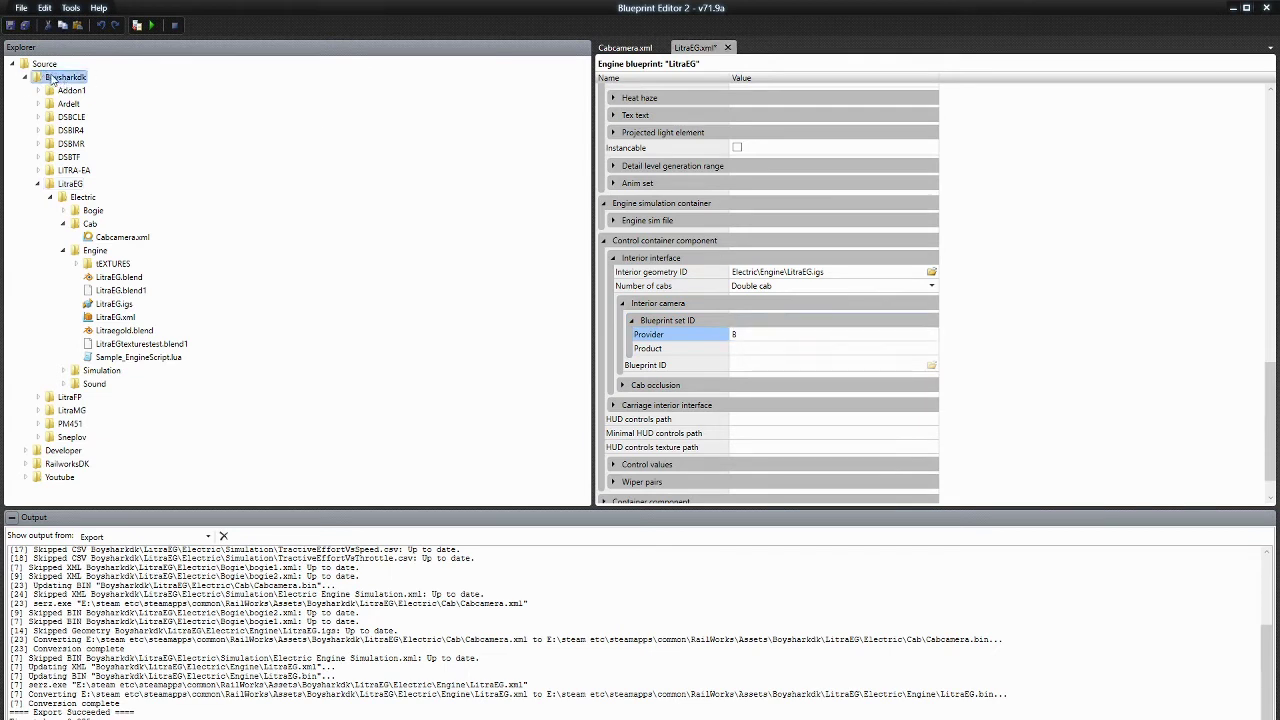
left_click(765, 333)
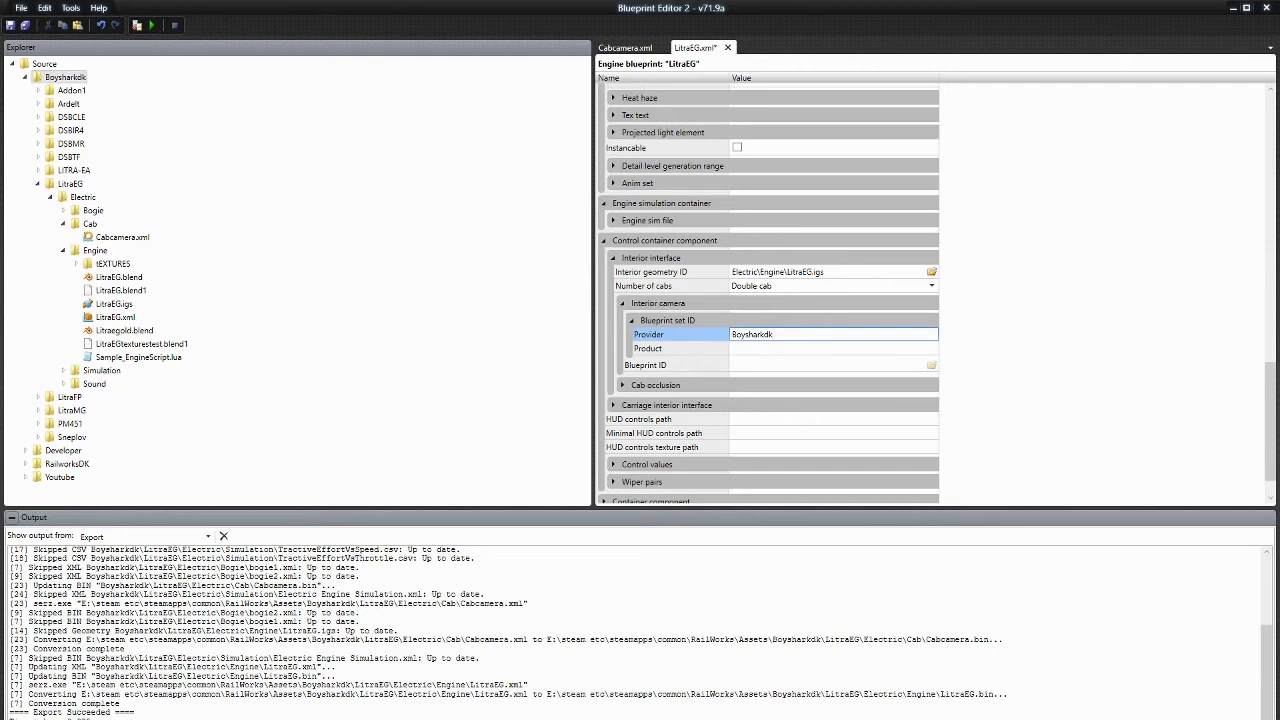
key("Tab")
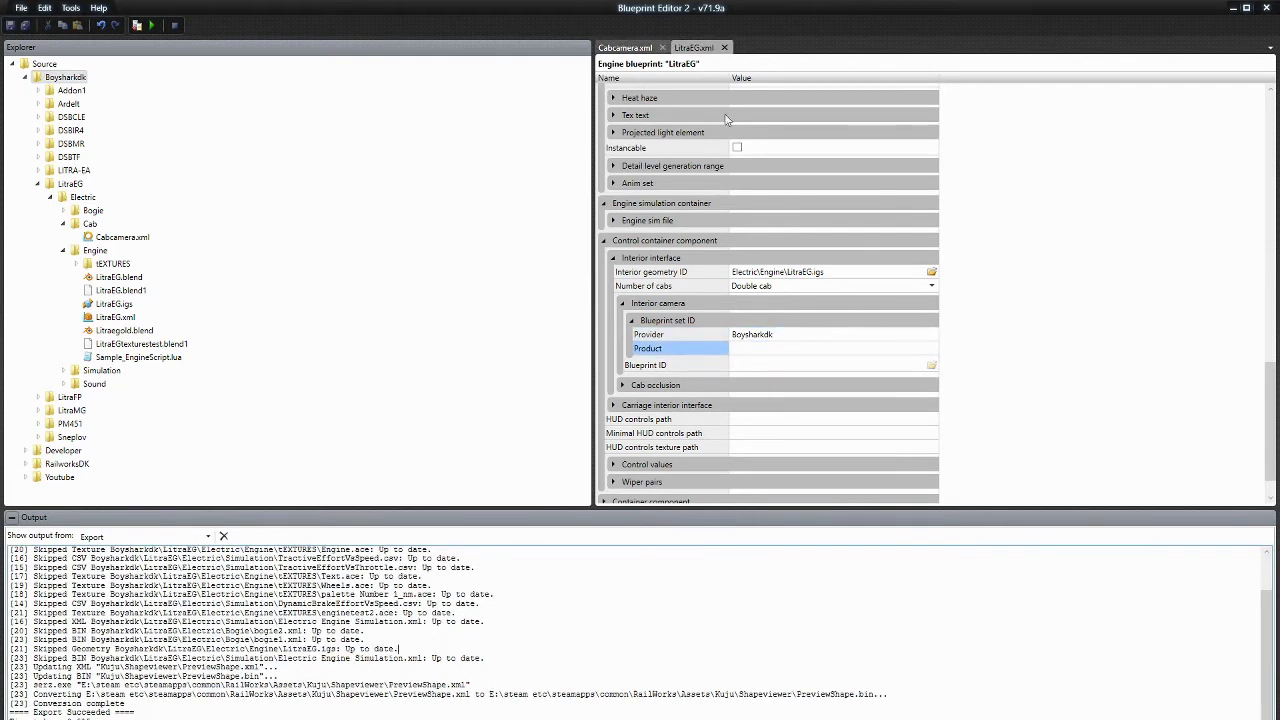
Set the Interior camera's Product to LitraEG, matching the product folder name.
left_click(781, 334)
left_click(783, 333)
left_click_drag(783, 333, 709, 342)
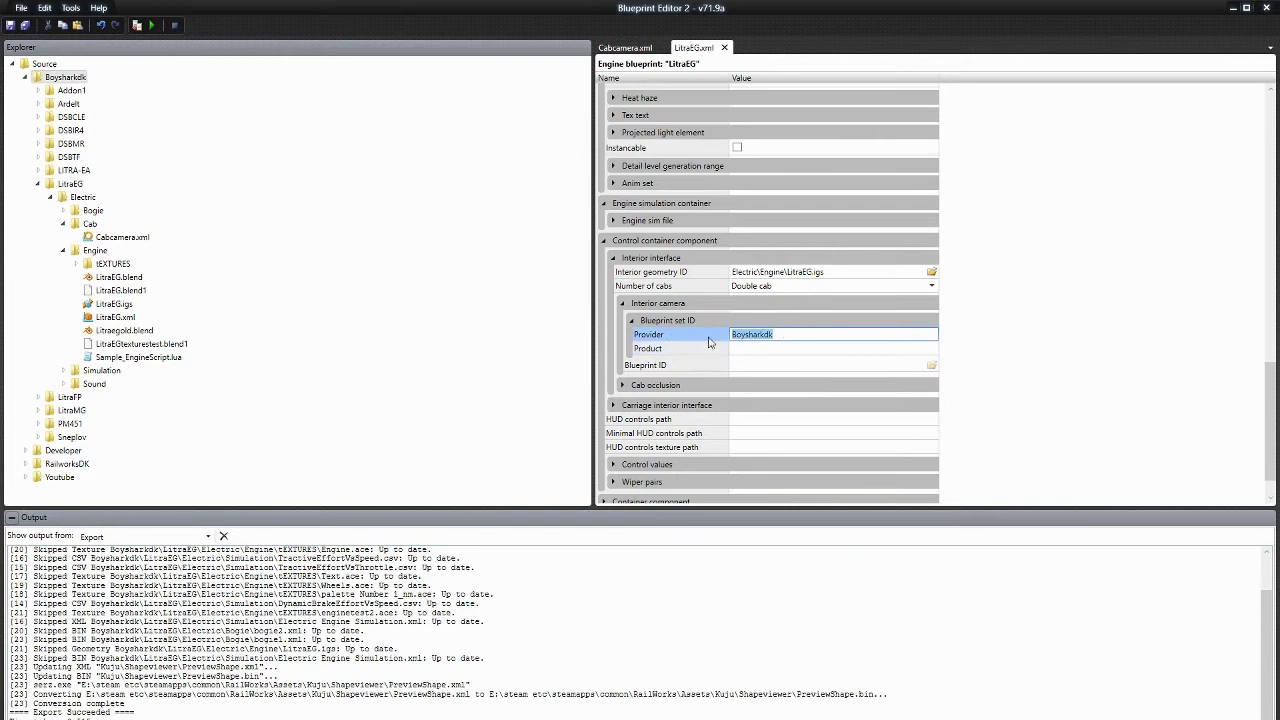
left_click(729, 348)
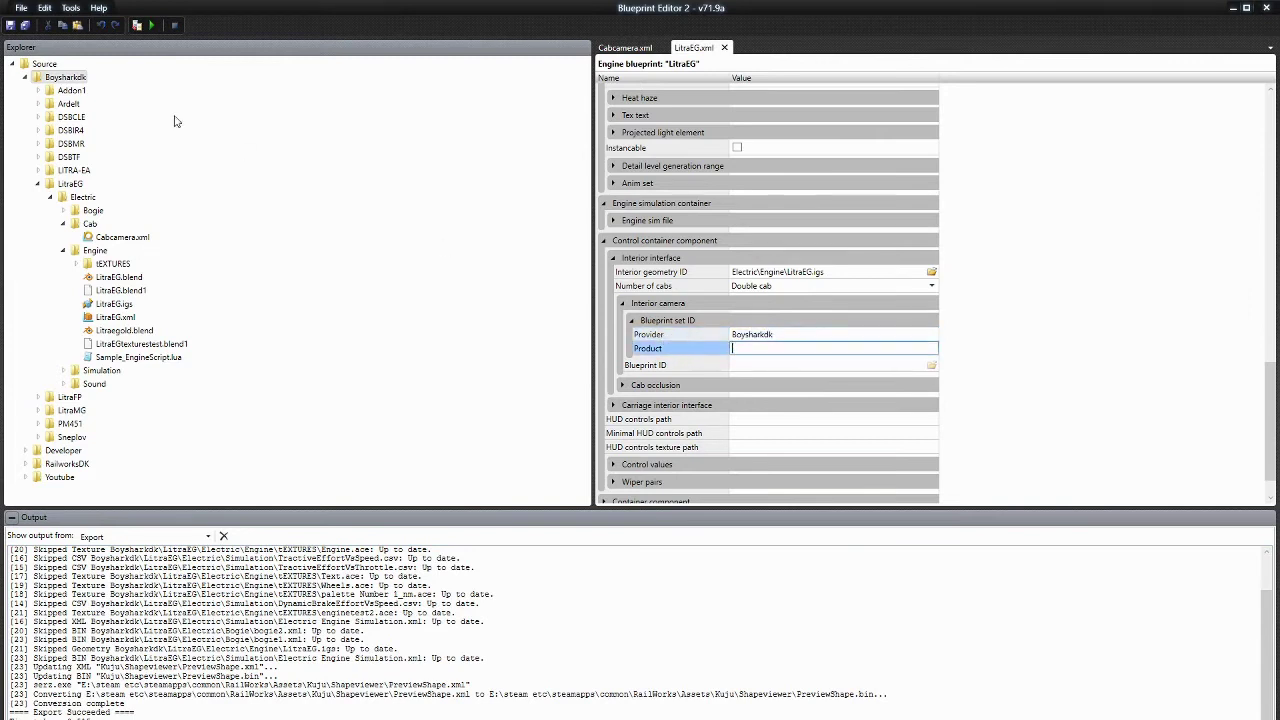
left_click(66, 185)
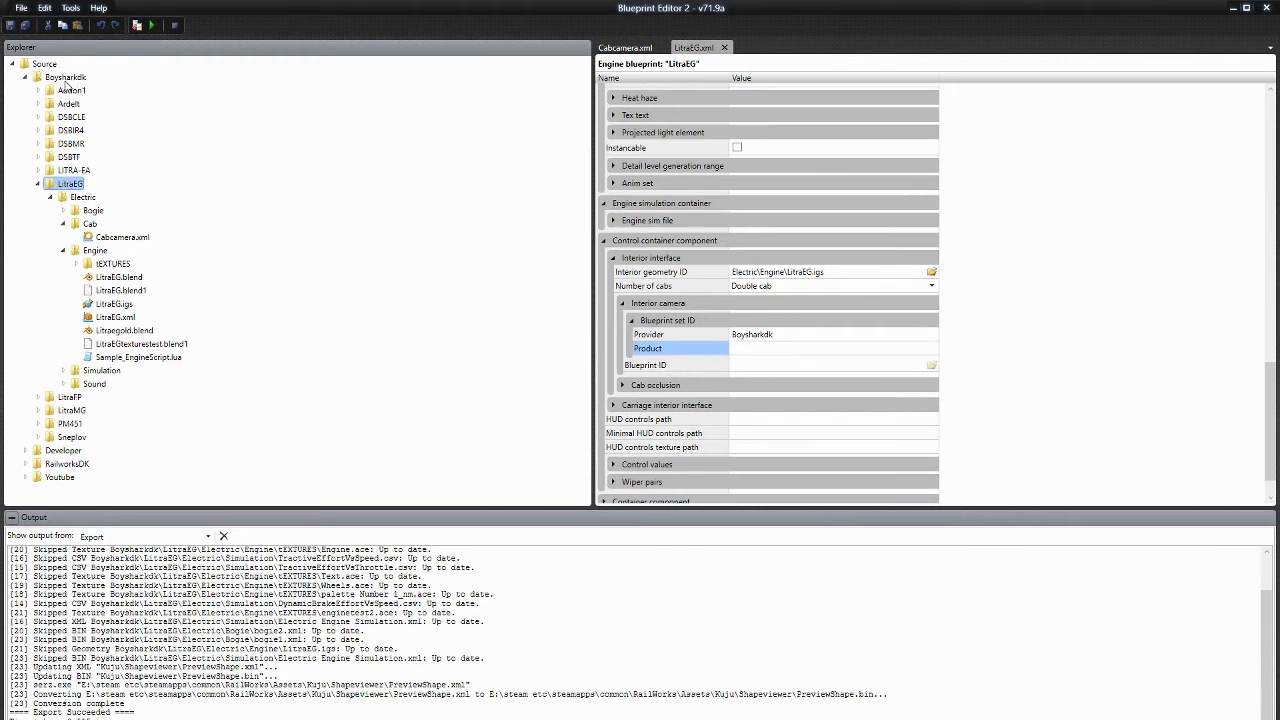
left_click(752, 349)
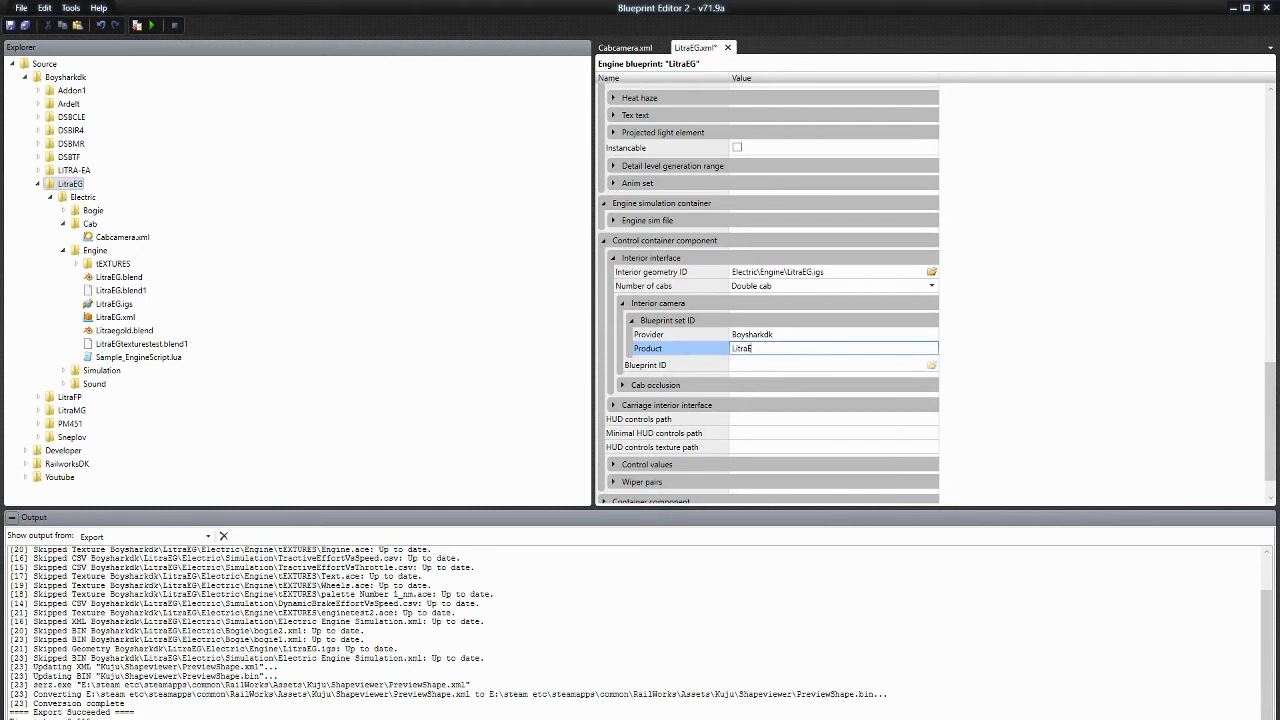
Copy the Cabcamera.xml reference into the Interior camera's Blueprint ID, giving Electric\Cab\Cabcamera.xml.
left_click(750, 364)
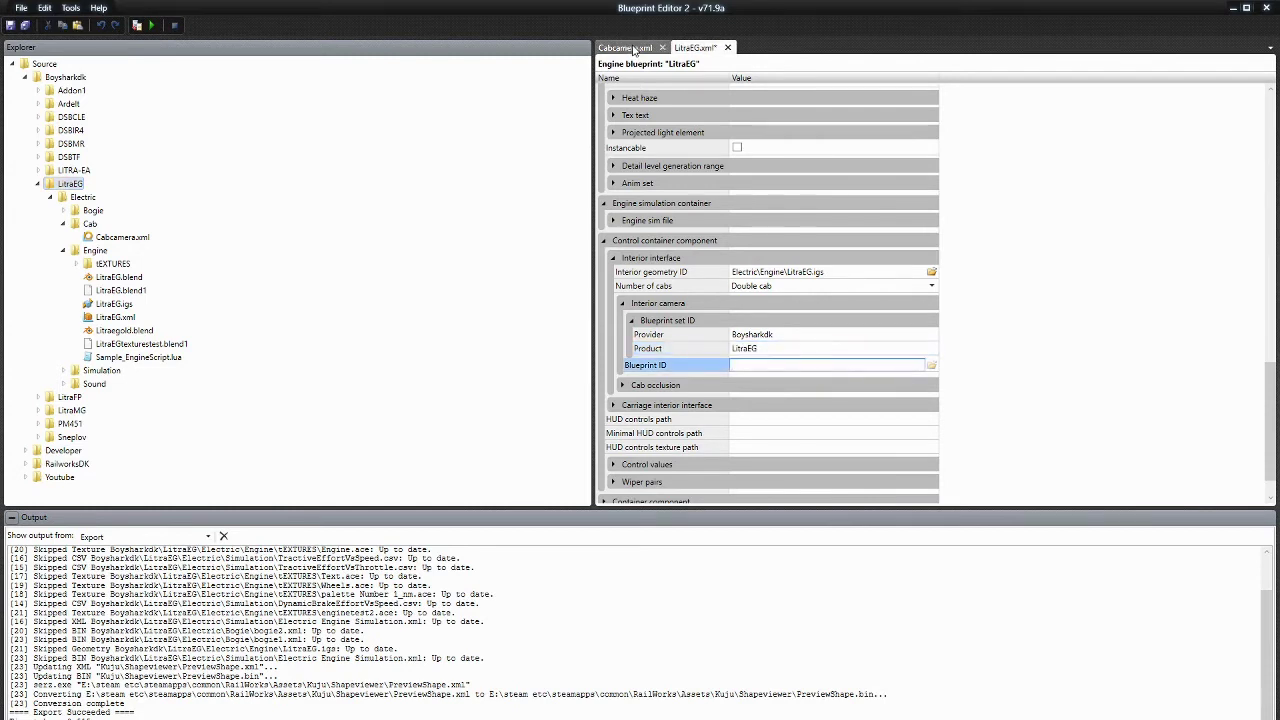
left_click(110, 237)
right_click(96, 238)
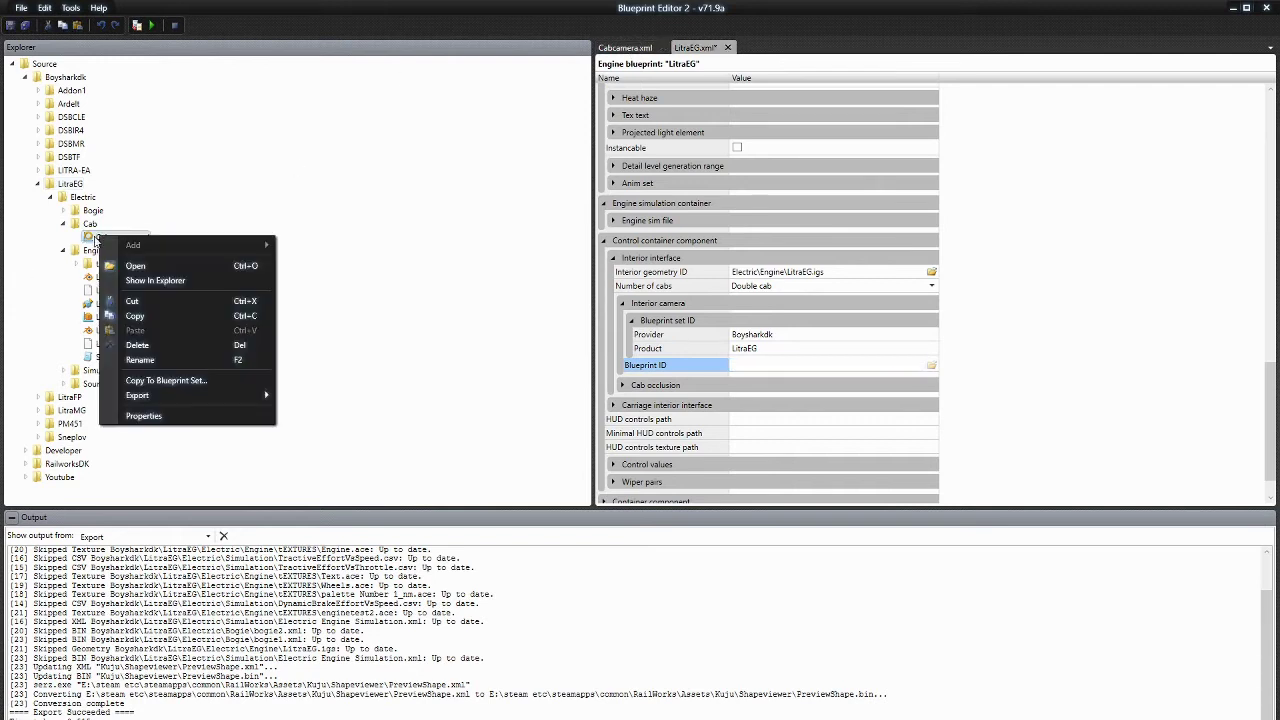
left_click(138, 316)
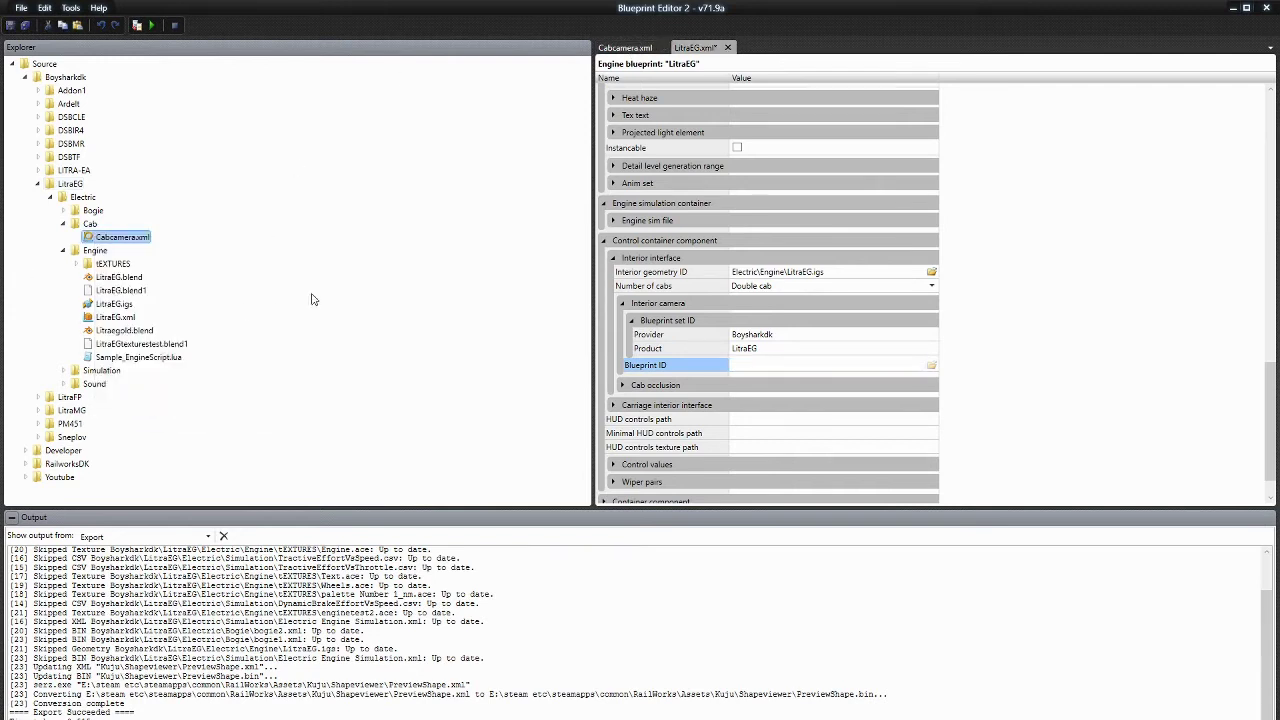
left_click(785, 366)
key("ctrl+v")
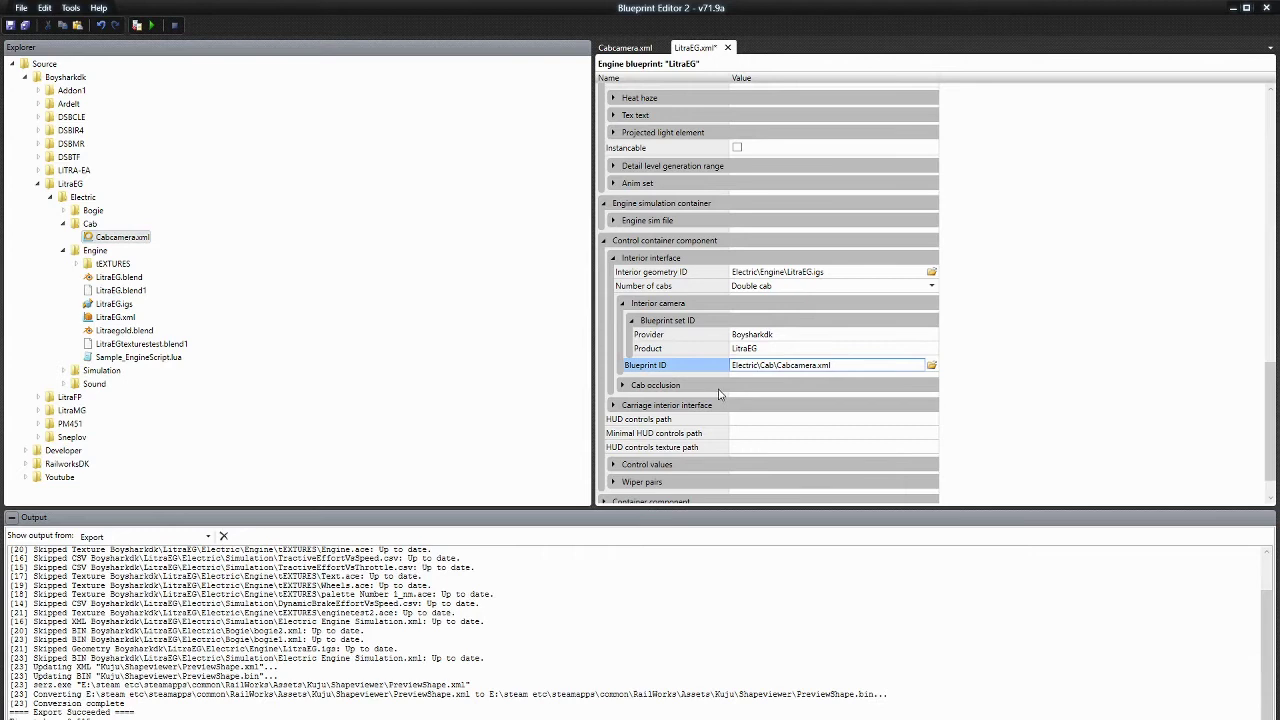
Review the engine blueprint's Cab occlusion section, the Carriage interior interface with its cab options, and the cab camera blueprint's values.
double_click(718, 392)
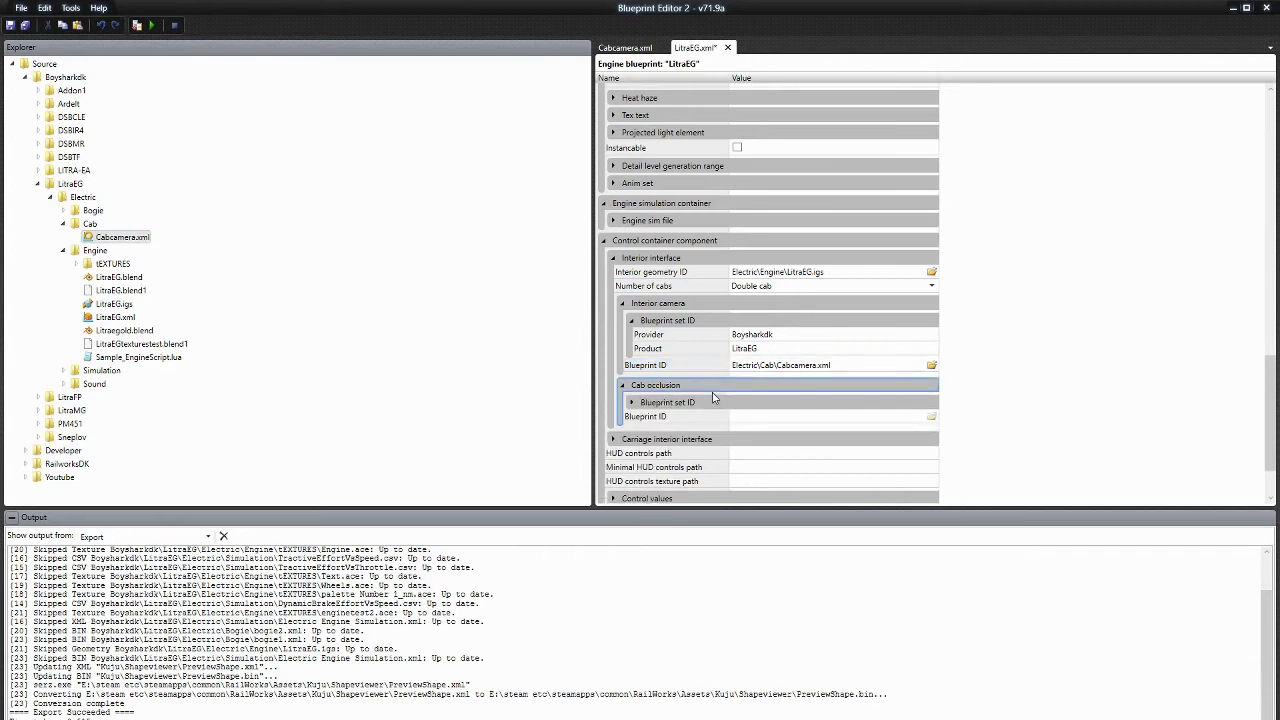
double_click(712, 391)
scroll(997, 414, "down", 1)
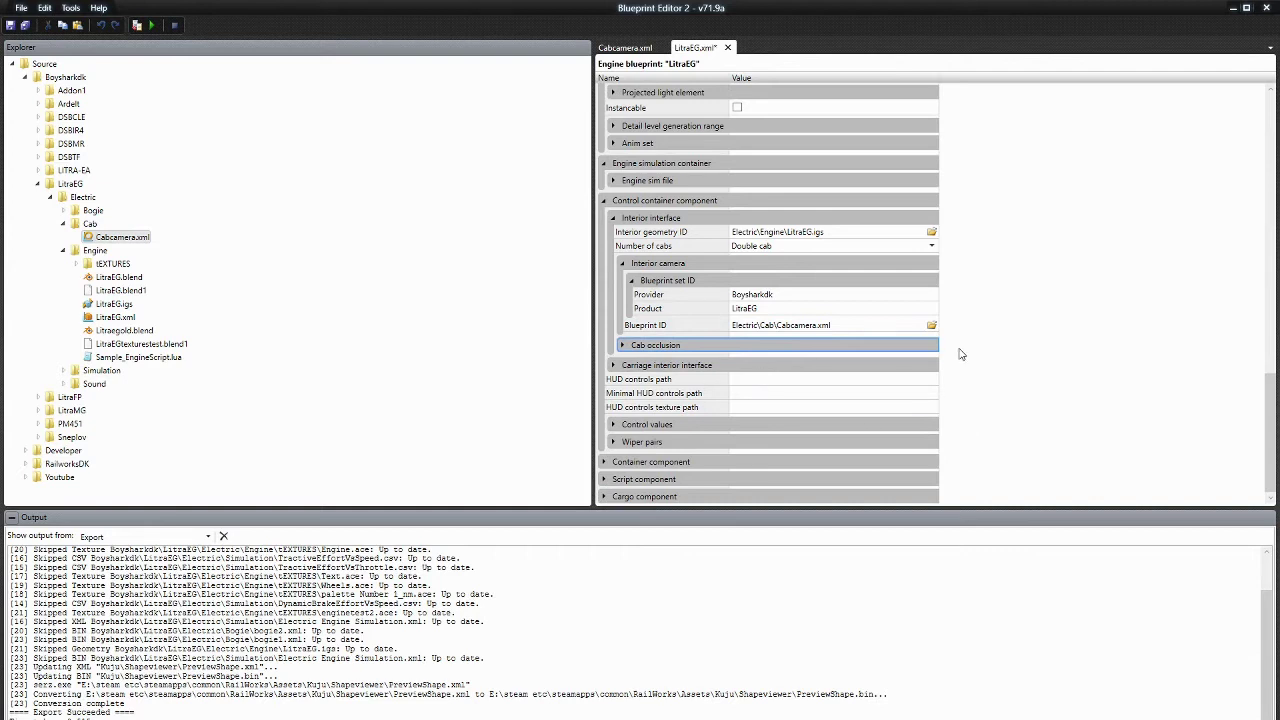
double_click(927, 364)
left_click(929, 361)
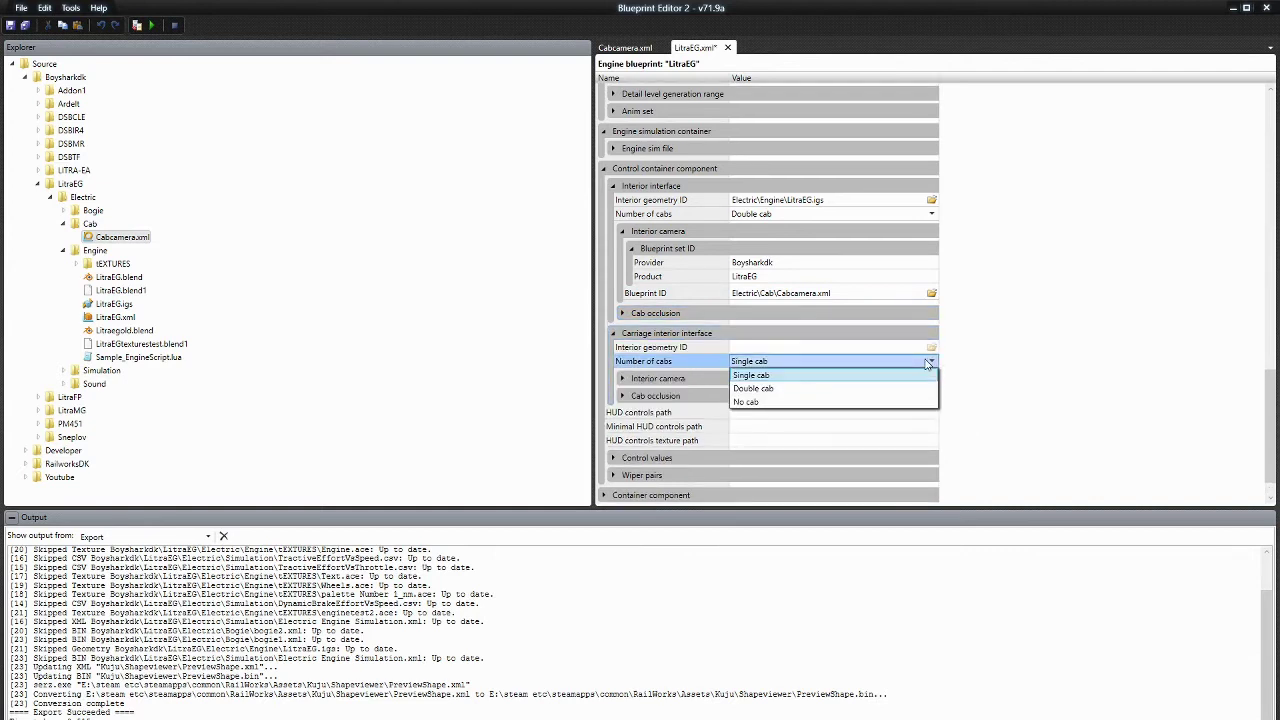
left_click(929, 361)
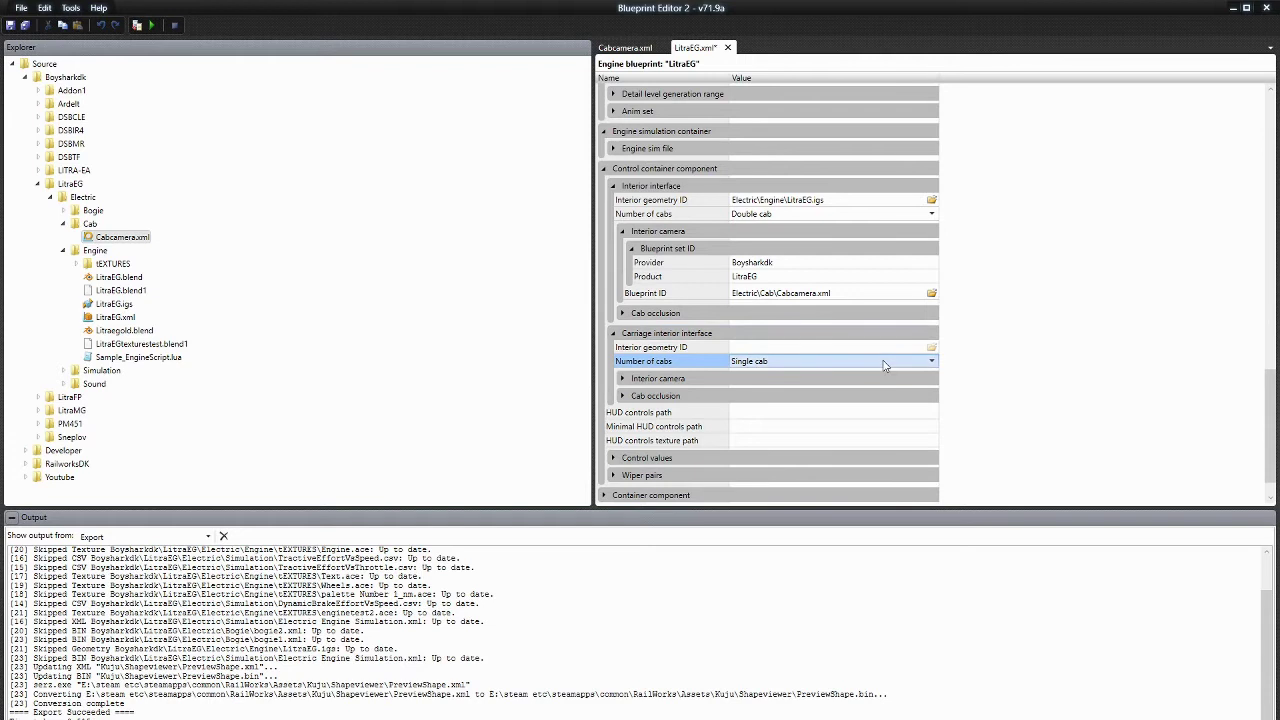
double_click(846, 334)
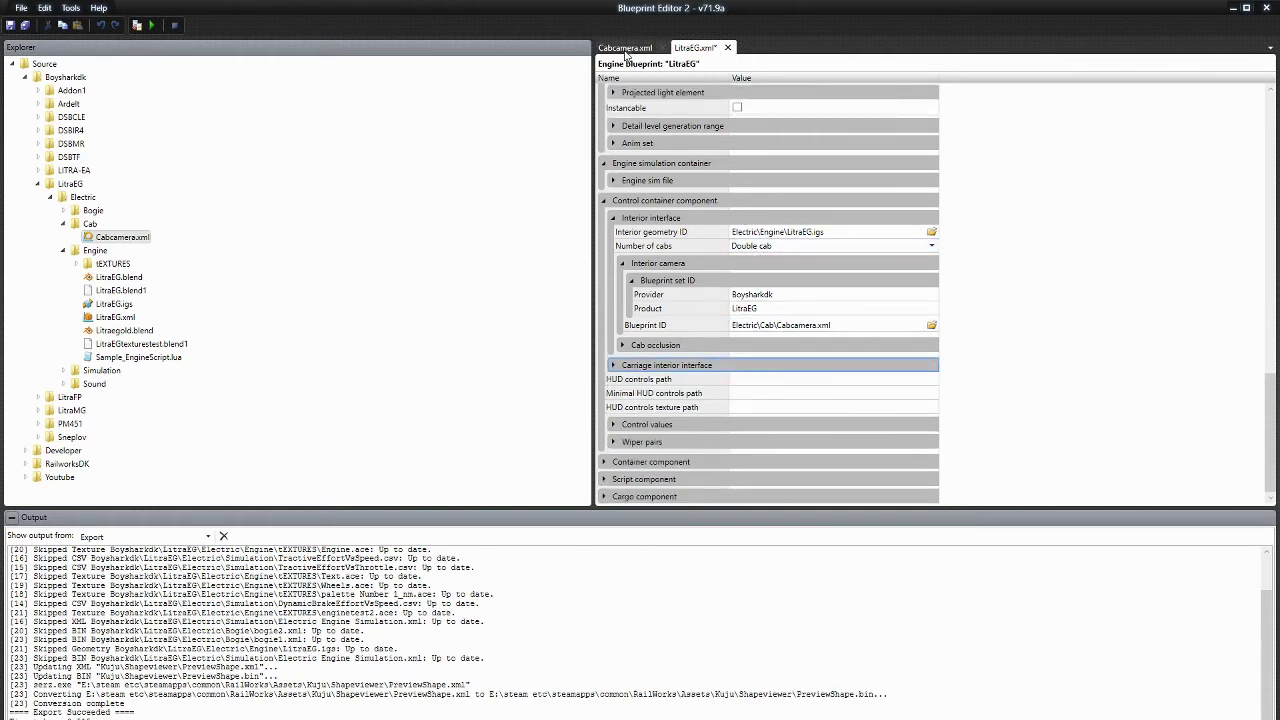
left_click(640, 50)
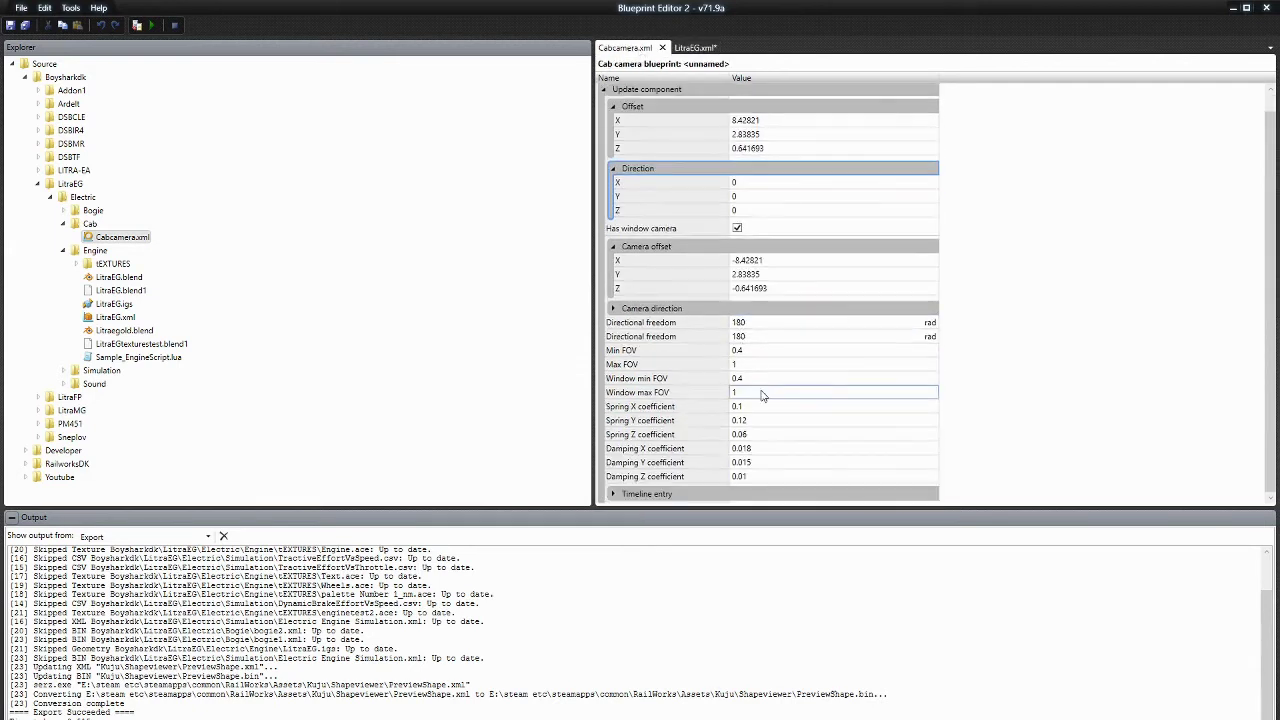
left_click(695, 48)
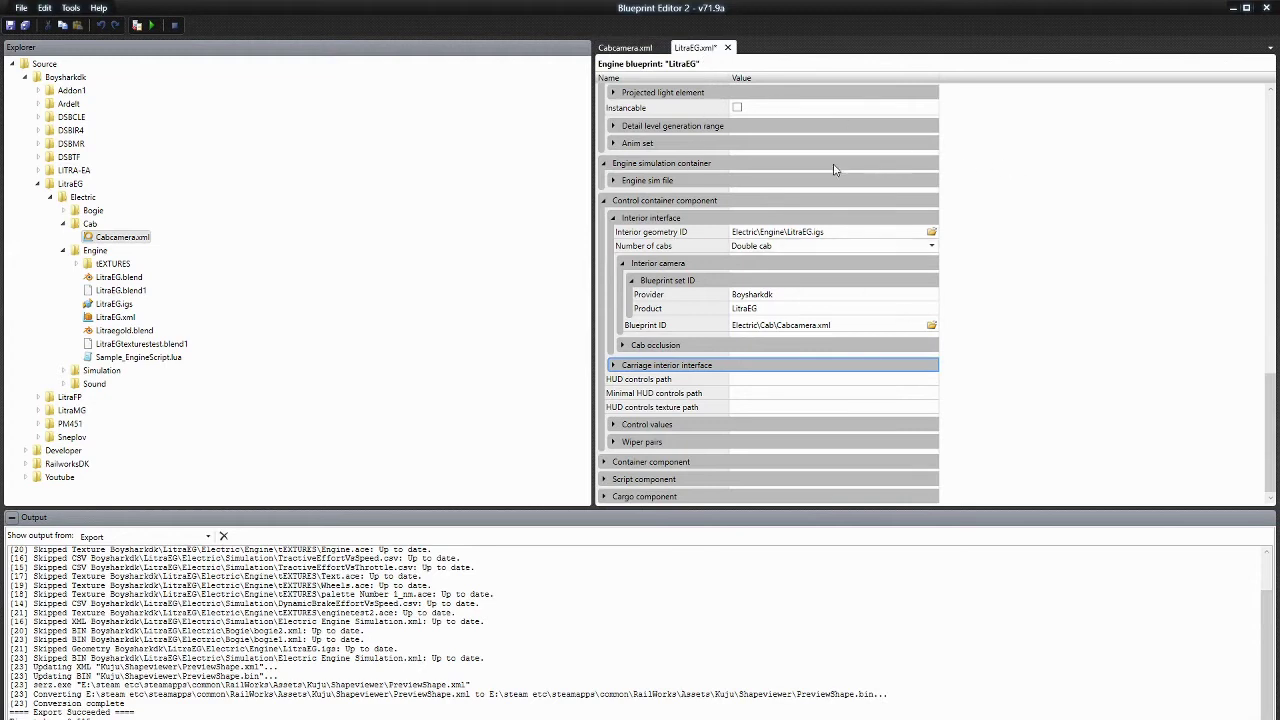
Save the LitraEG engine blueprint and export the LitraEG product folder.
key("ctrl+s")
right_click(62, 183)
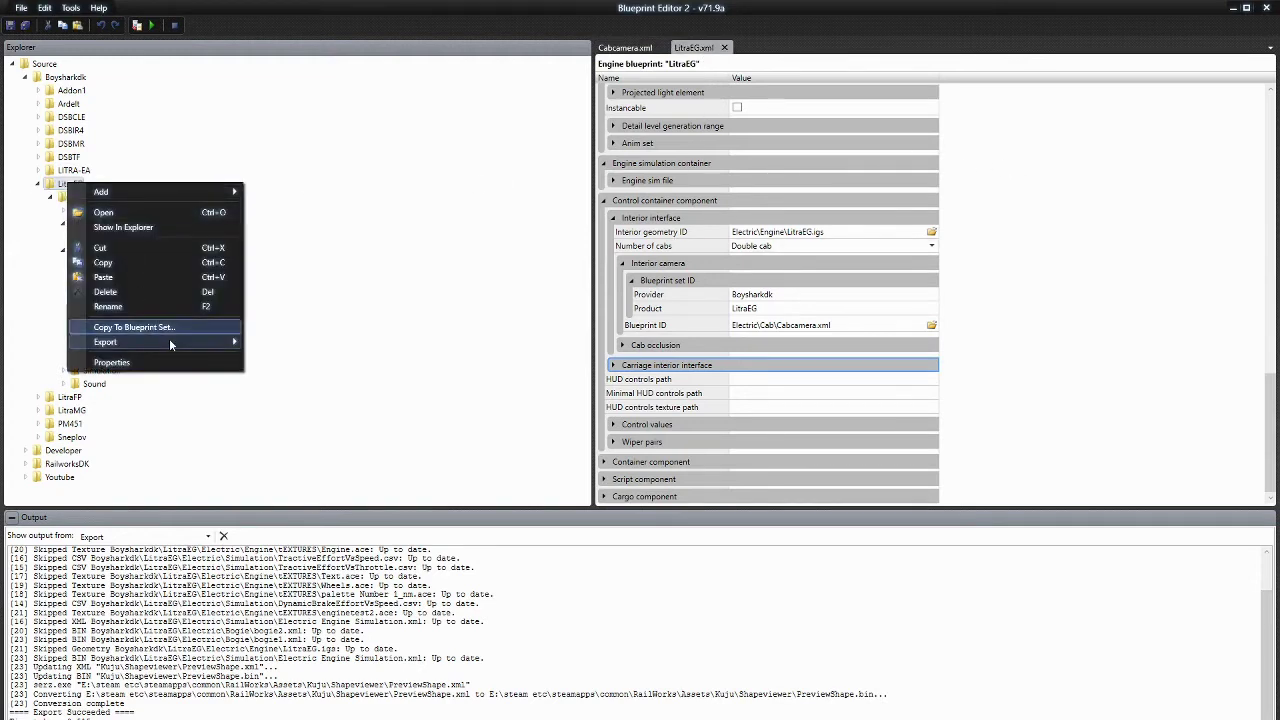
mouse_move(169, 341)
left_click(278, 345)
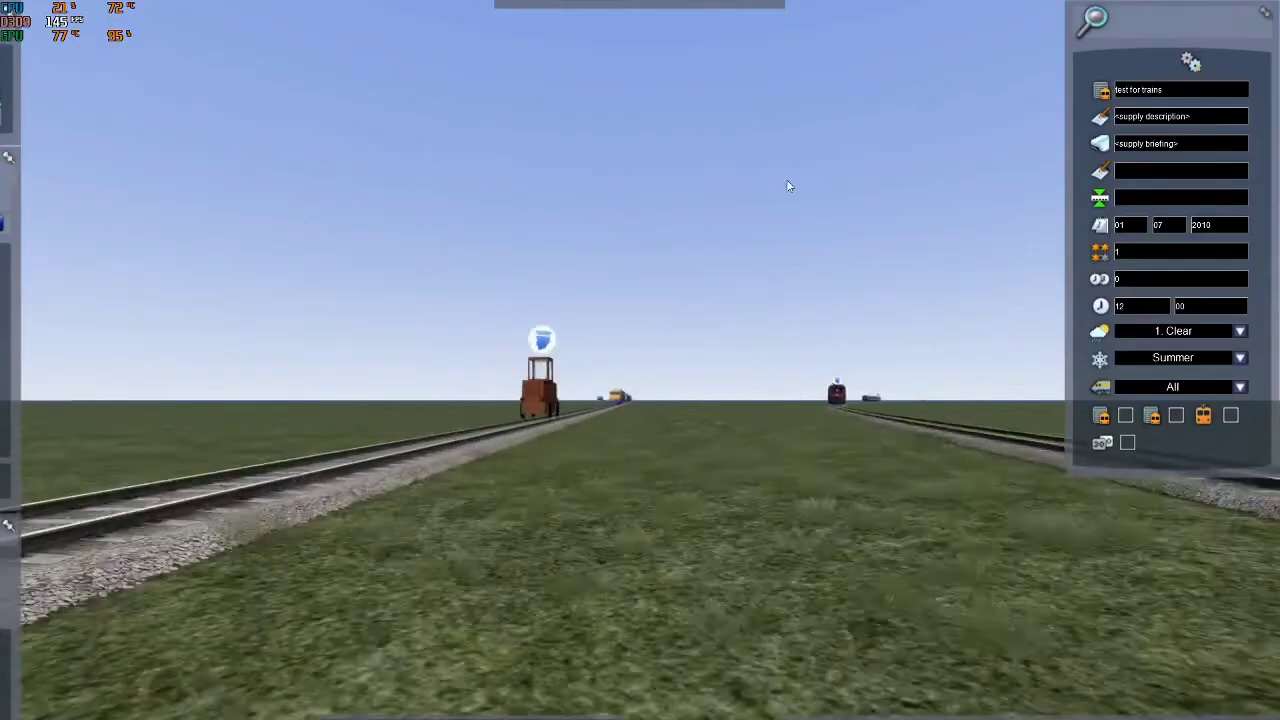
Switch to Train Simulator, go to the red electric locomotive in the test scenario, and start driving the scenario.
key("Up")
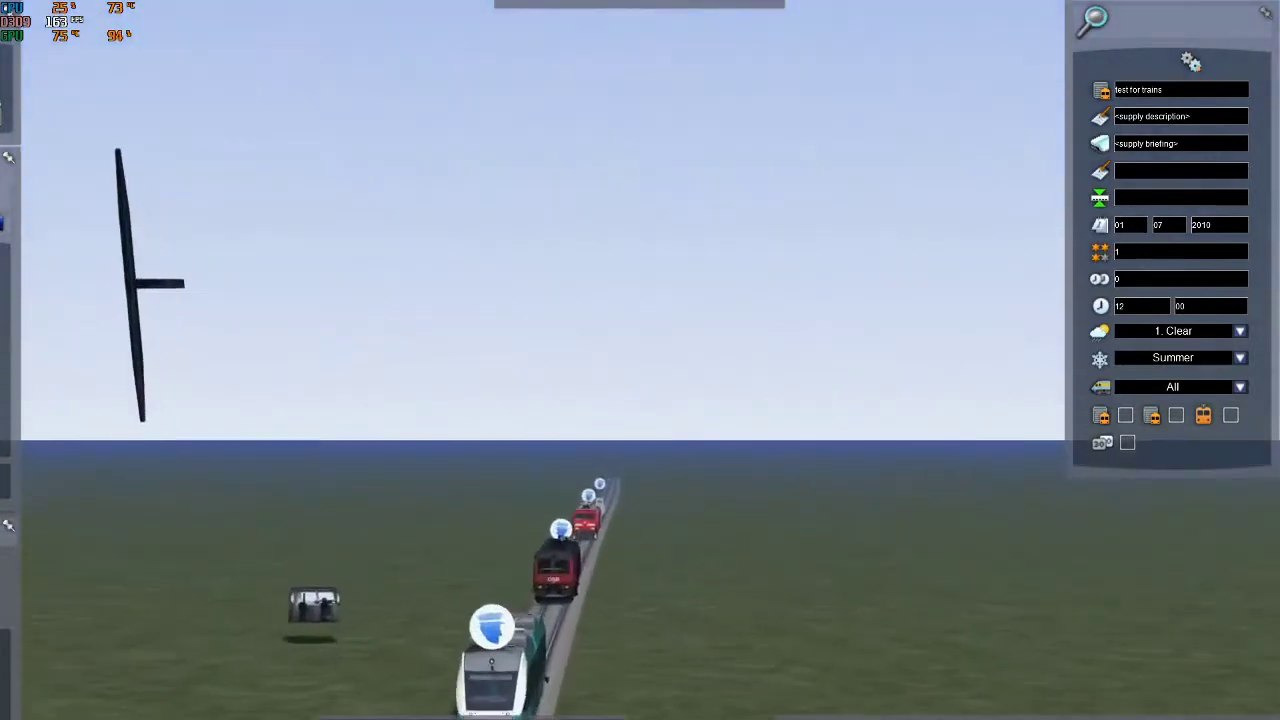
key("Up")
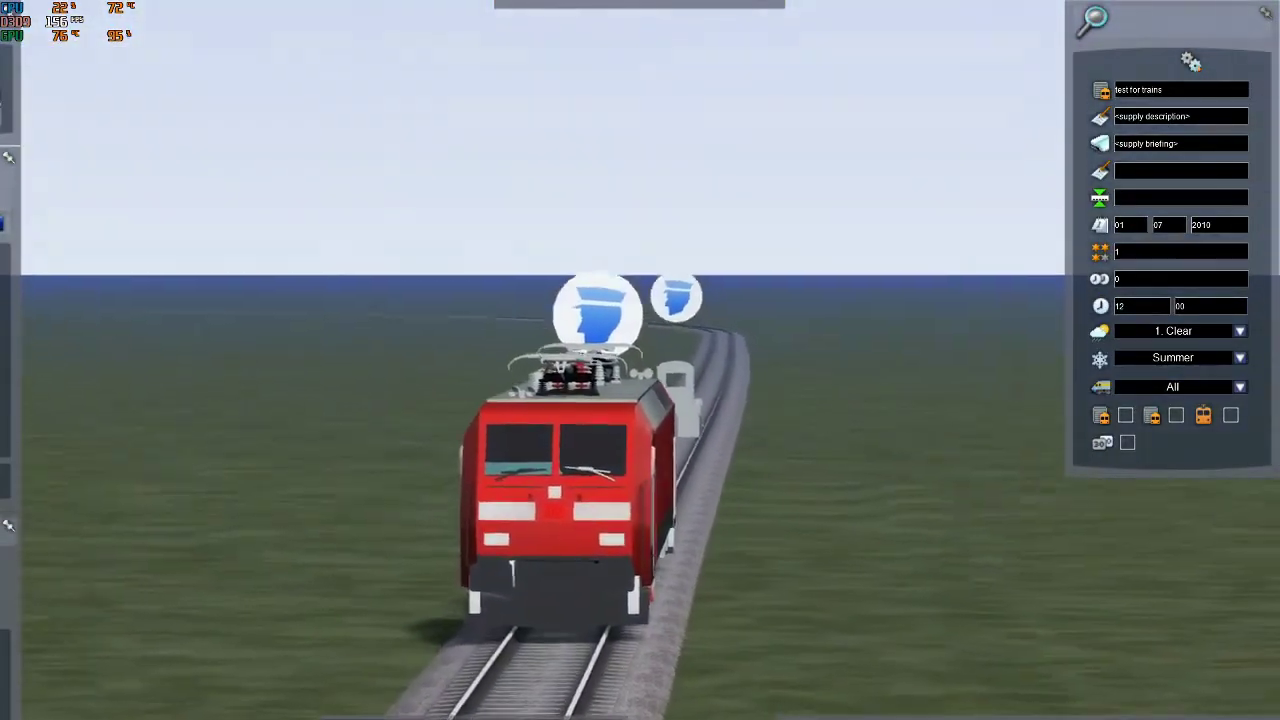
key("Up")
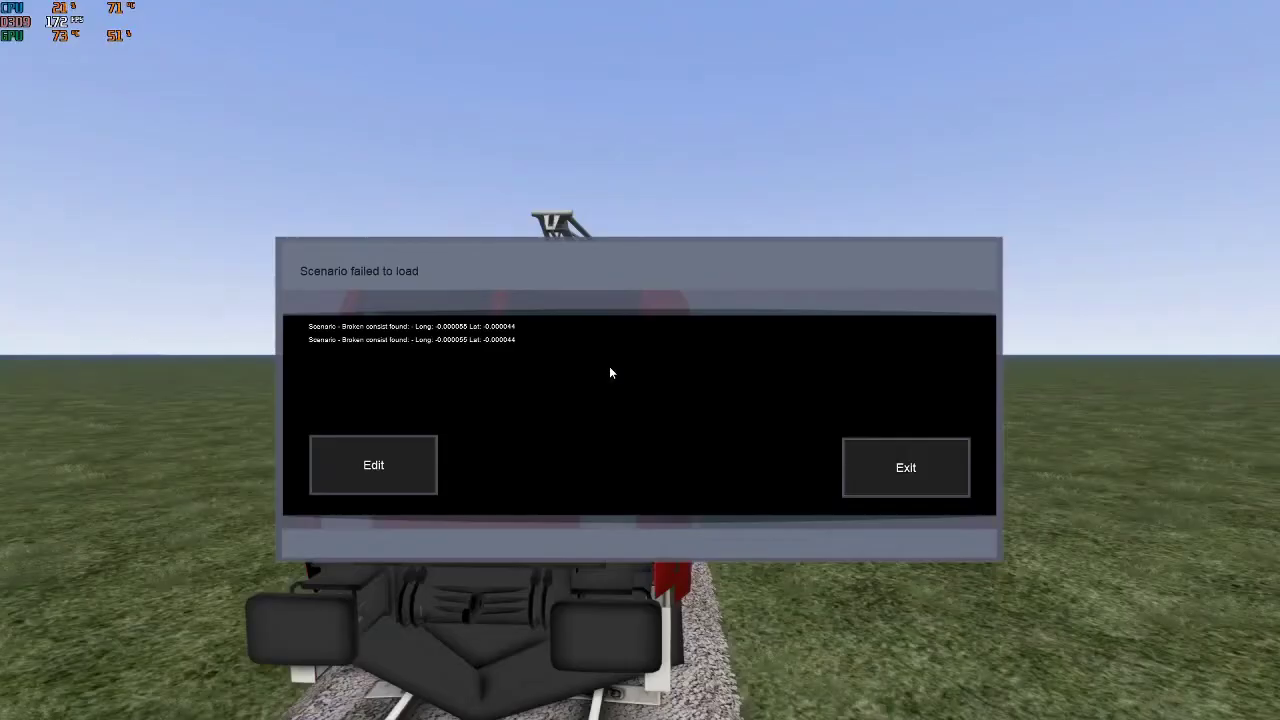
key("Escape")
key("Escape")
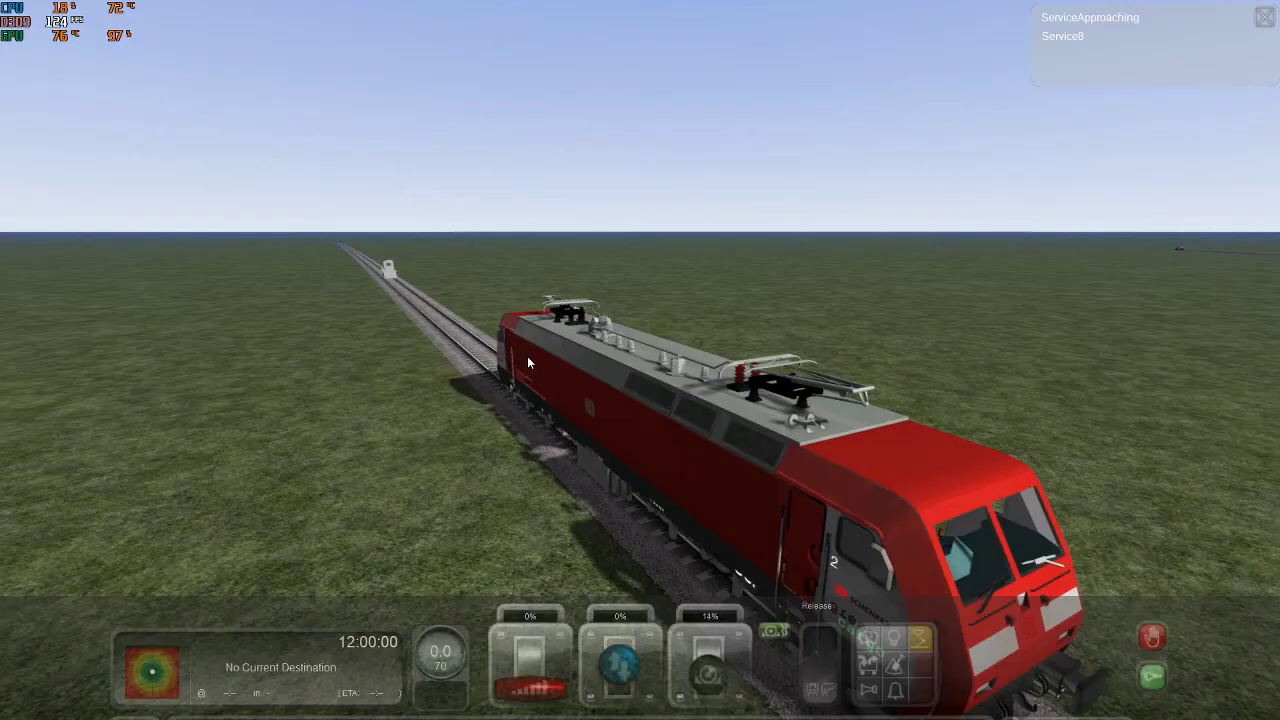
Look around the locomotive and switch between the camera views to check where the cab camera is placed.
right_click_drag(527, 356, 720, 400)
key("2")
key("3")
key("2")
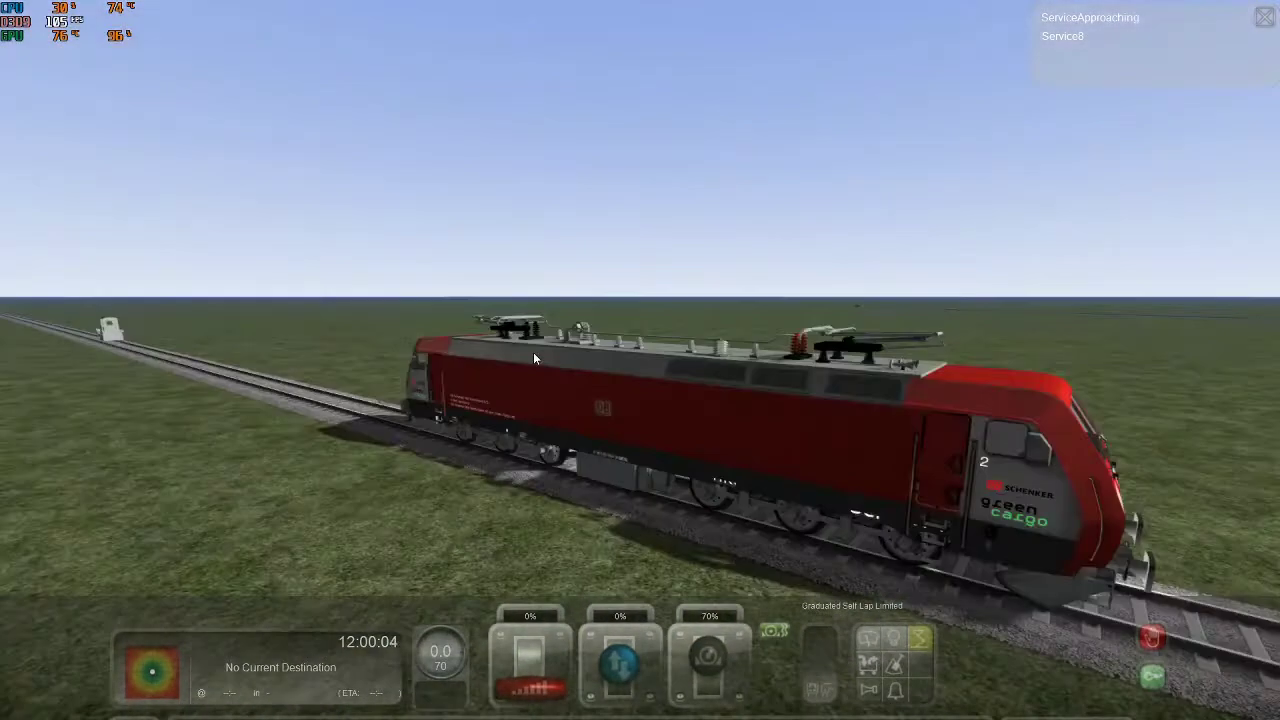
key("4")
right_click_drag(533, 352, 720, 385)
right_click_drag(777, 352, 370, 354)
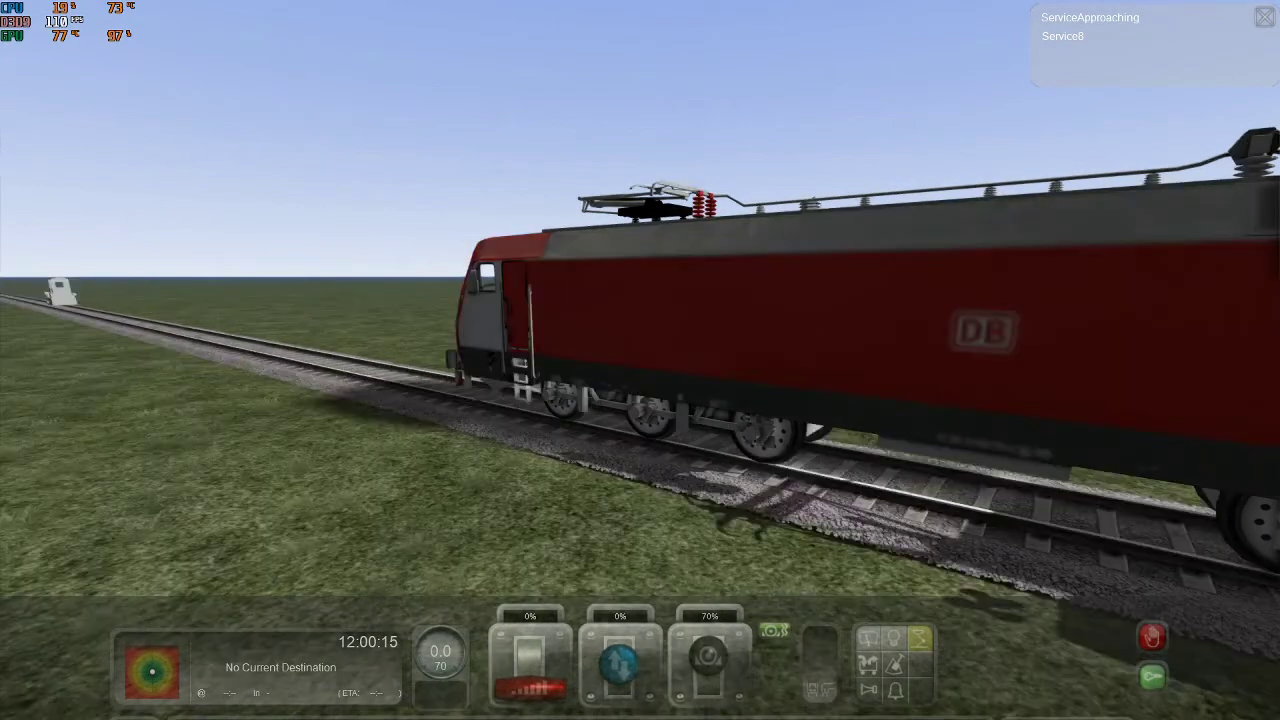
key("2")
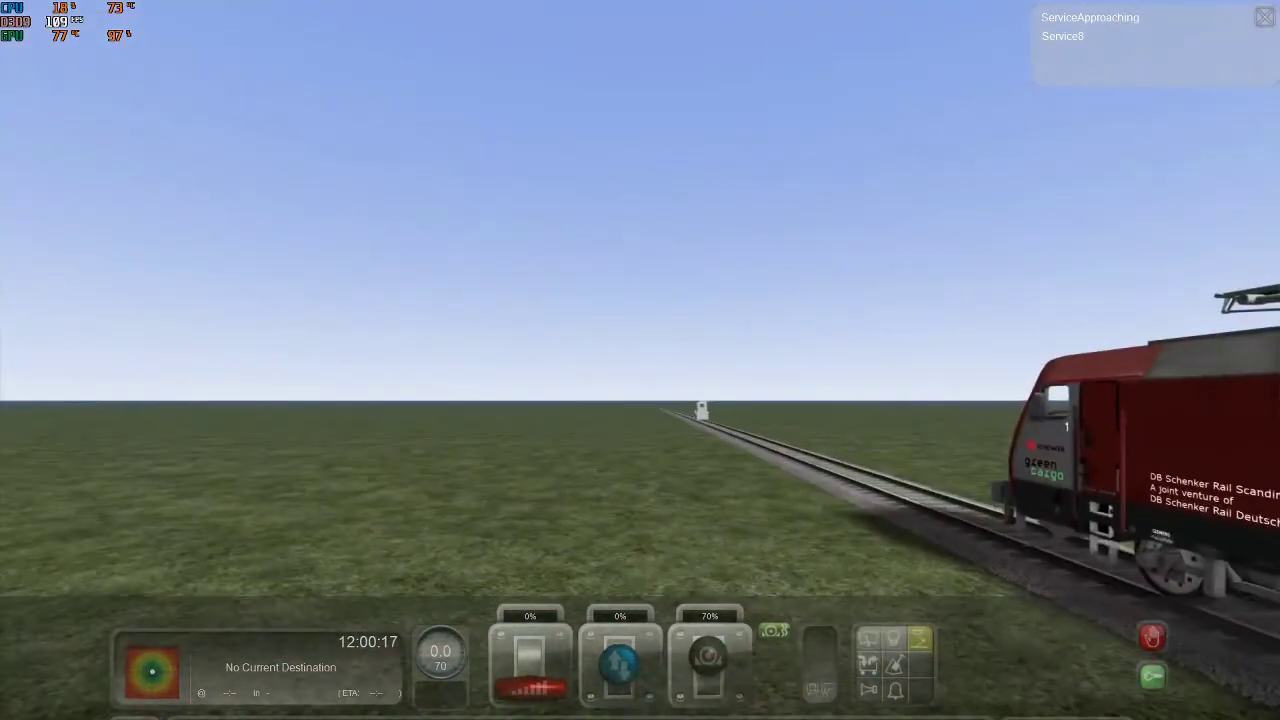
key("3")
key("2")
key("3")
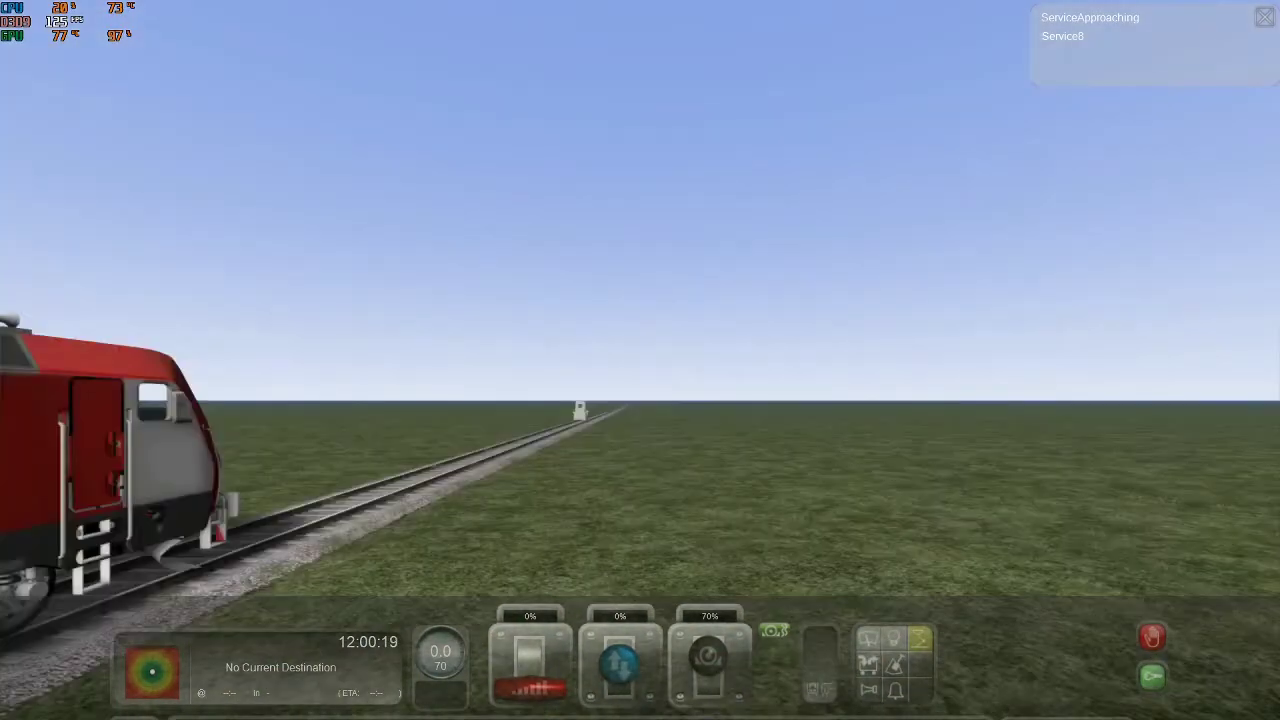
key("2")
key("3")
key("2")
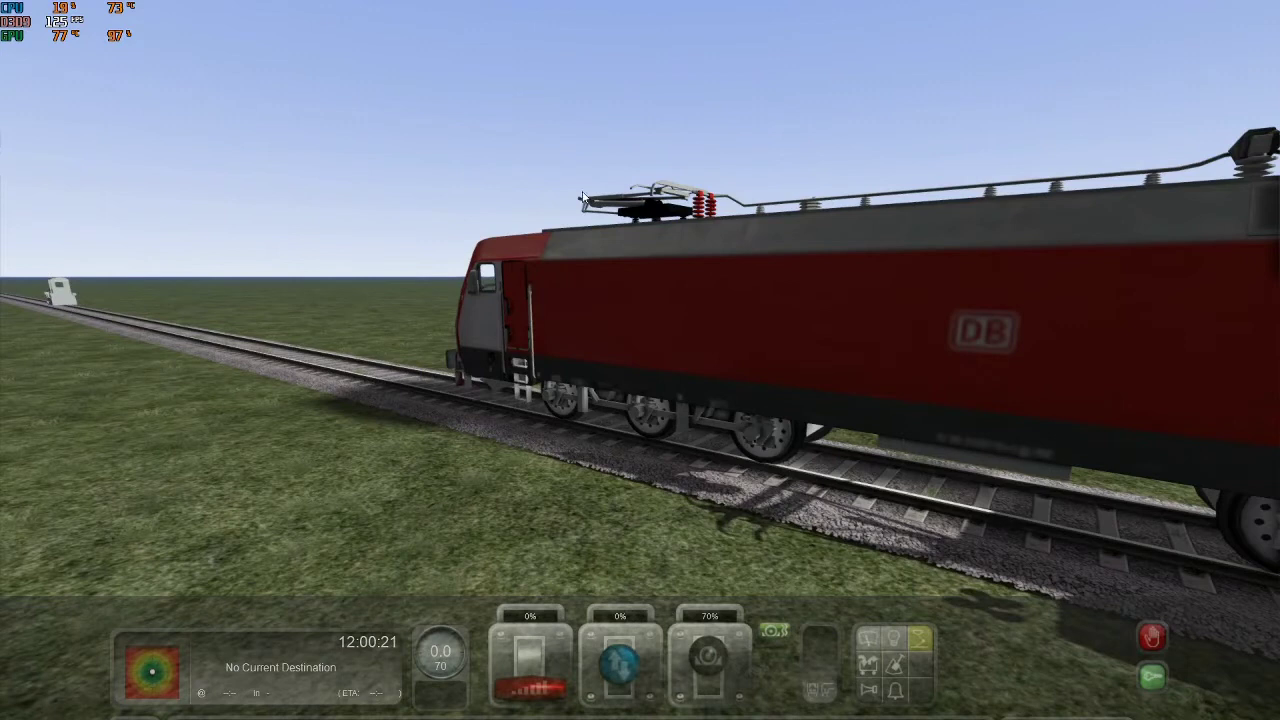
right_click_drag(675, 160, 667, 159)
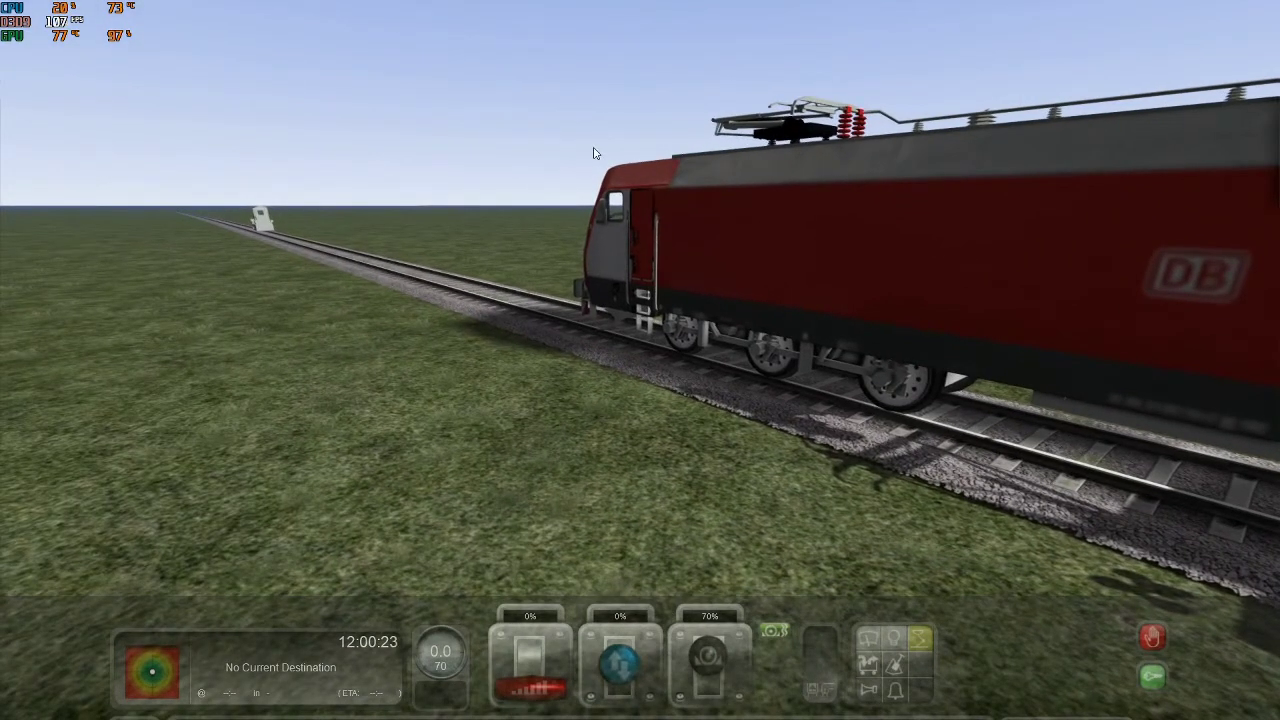
Compare the offsets of Cabcamera.xml in Blueprint Editor with the camera's position beside the locomotive in Train Simulator.
key("alt+Tab")
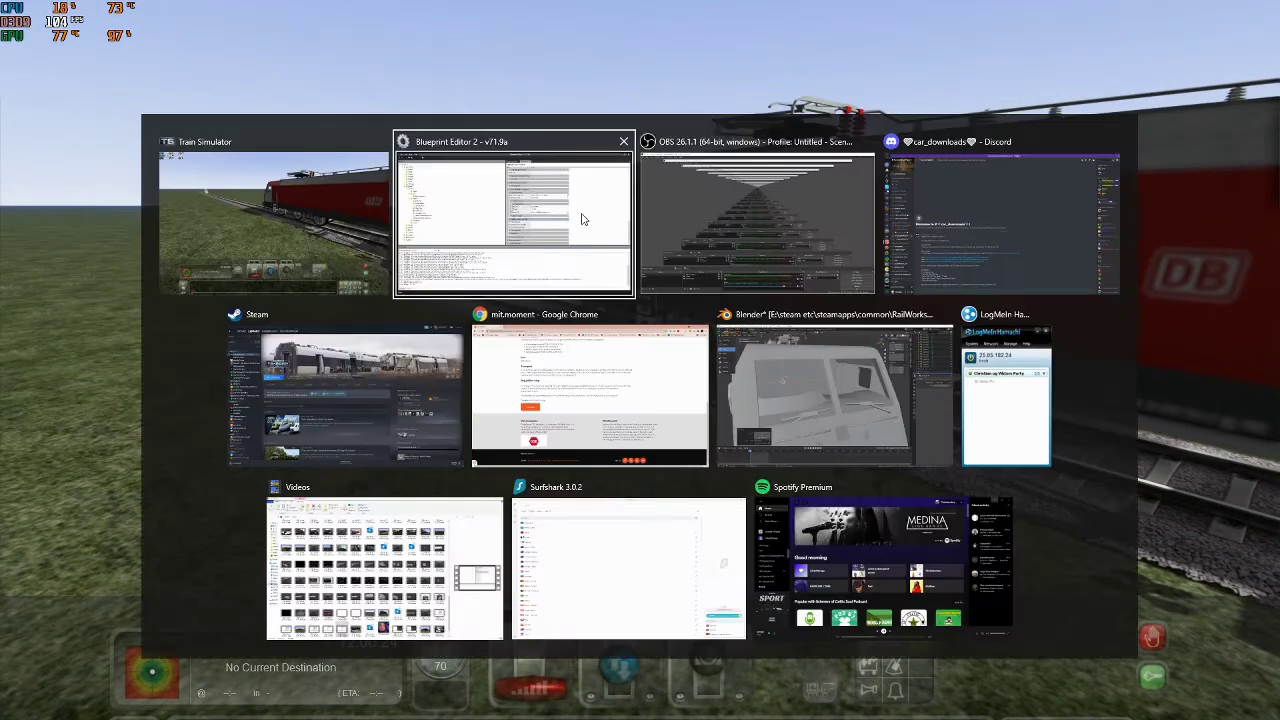
scroll(780, 258, "up", 5)
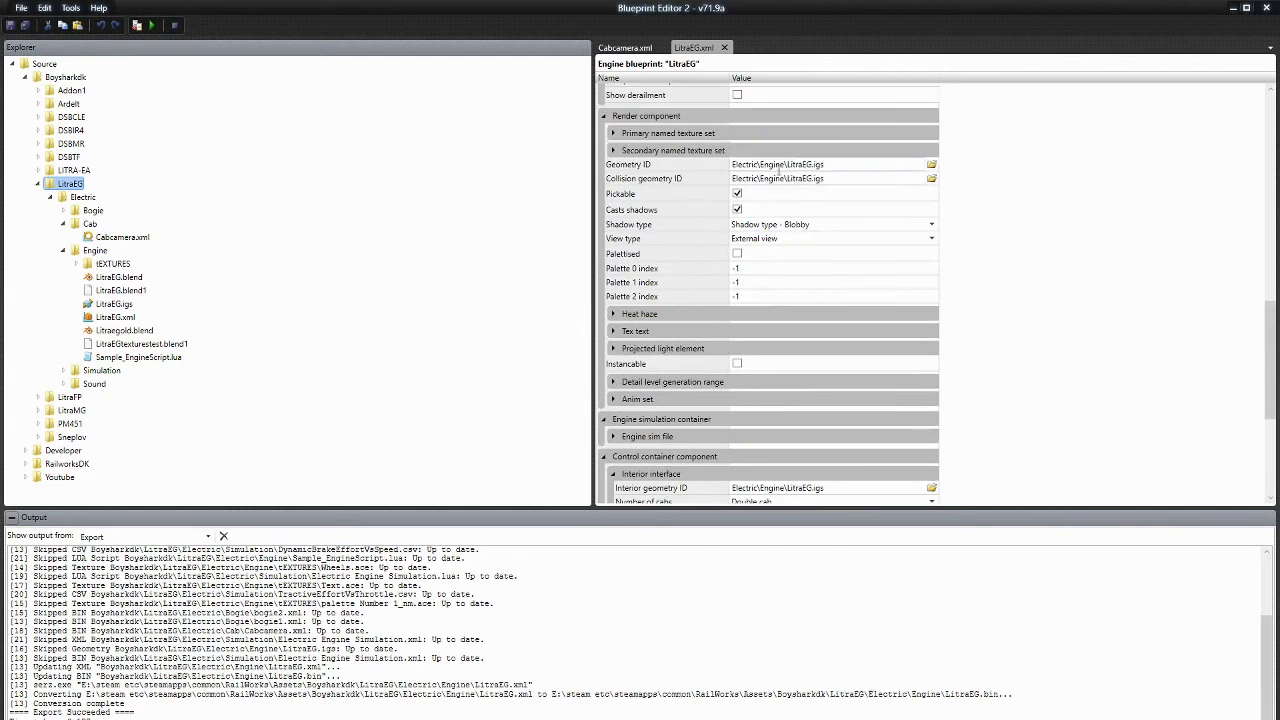
left_click(625, 47)
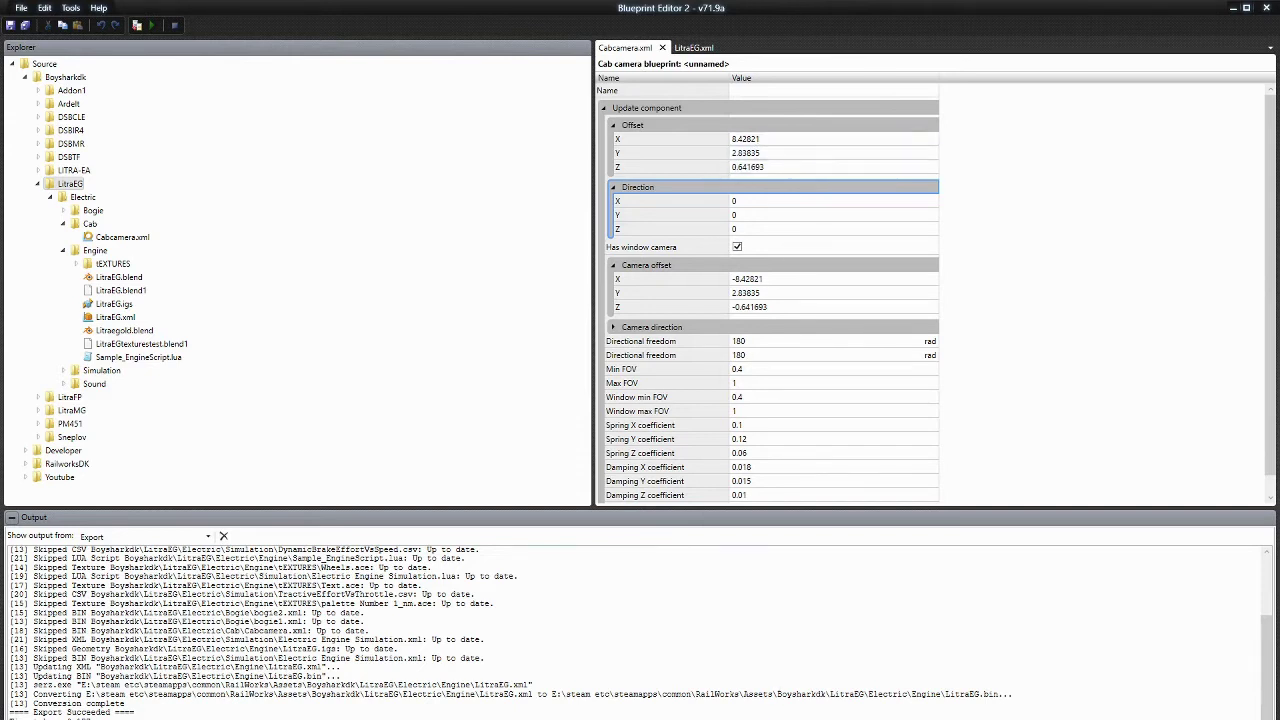
left_click(476, 712)
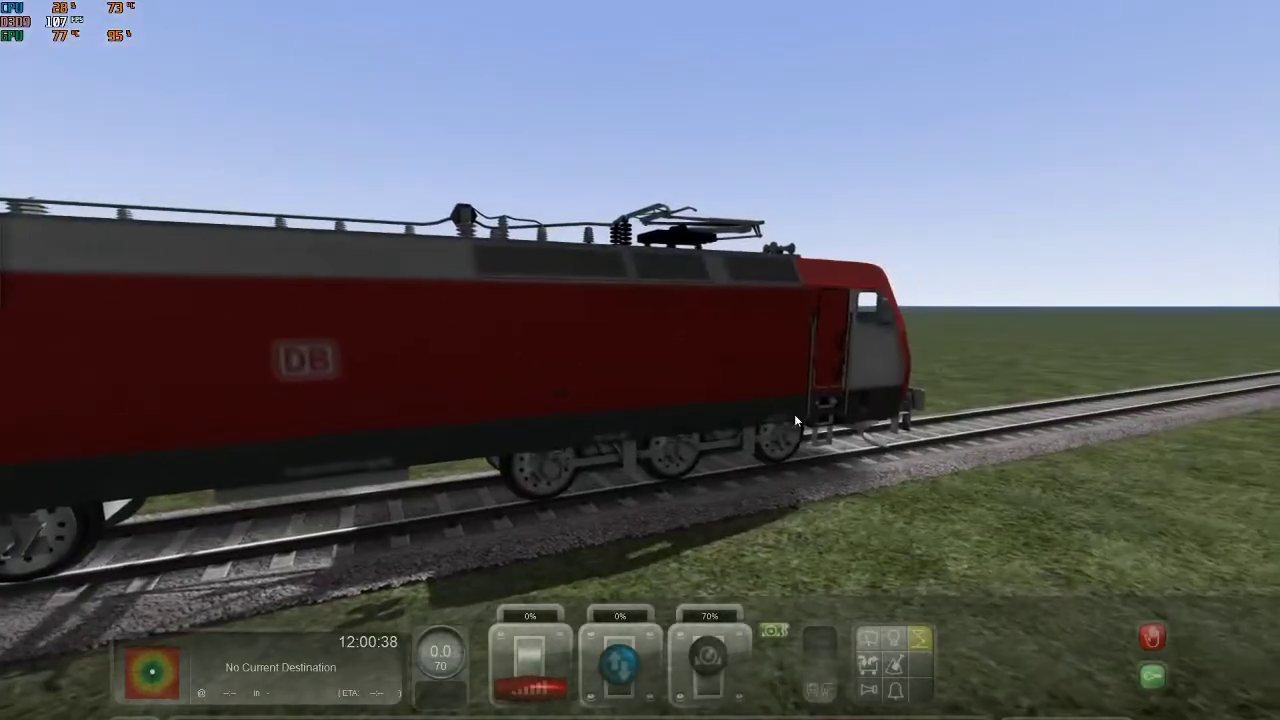
right_click_drag(795, 415, 523, 314)
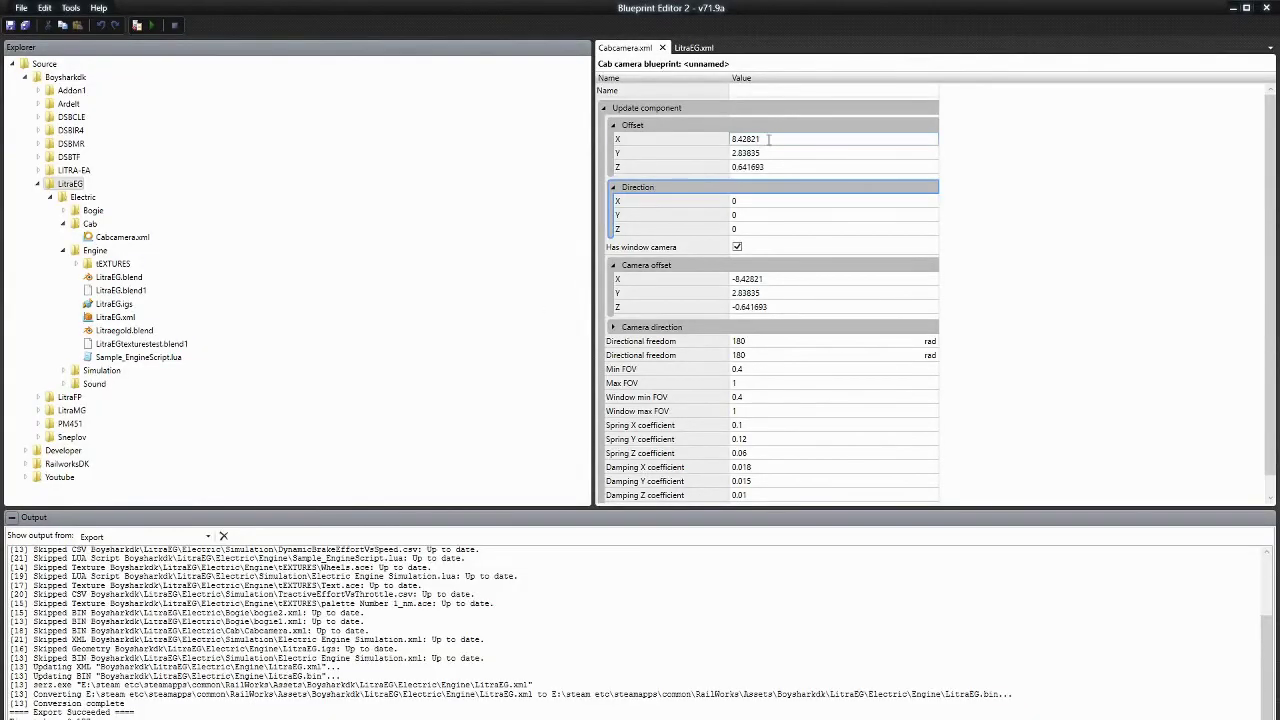
Back in Blueprint Editor, swap the cab camera's Offset X and Z values, giving X 0.641693 and Z 8.42821, using Direction X as temporary storage.
left_click(768, 139)
left_click(782, 167)
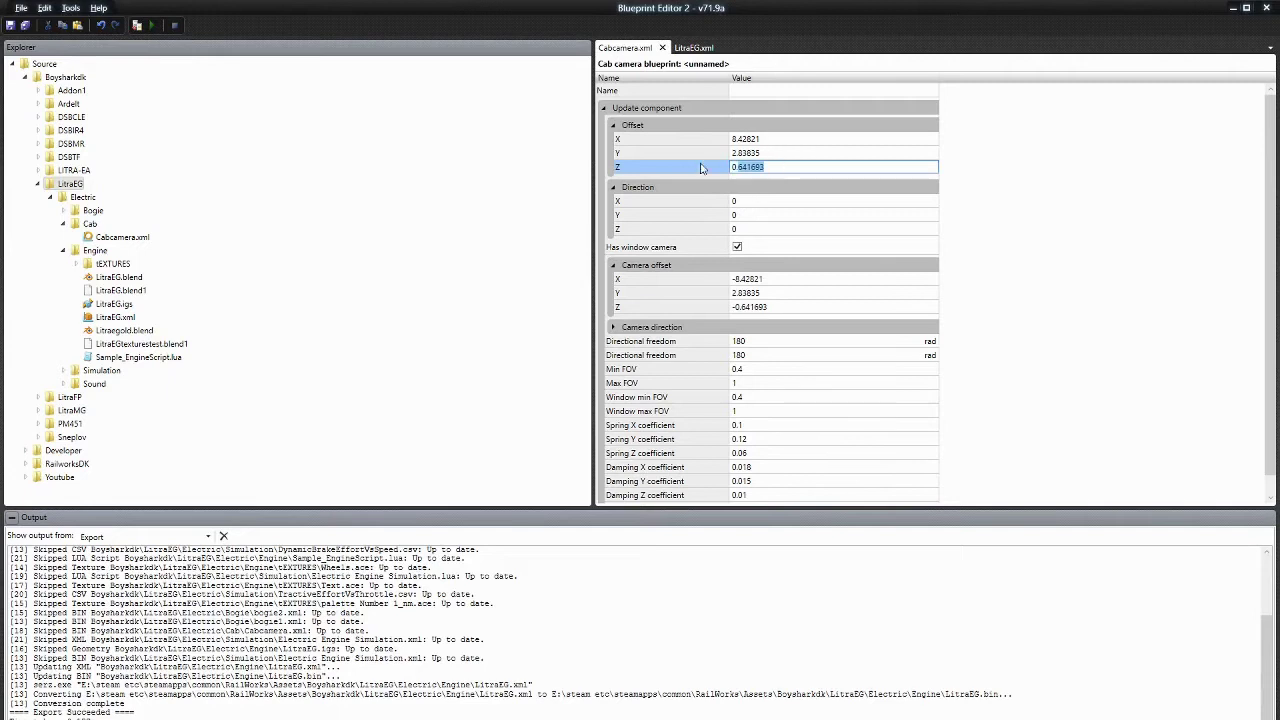
left_click(615, 202)
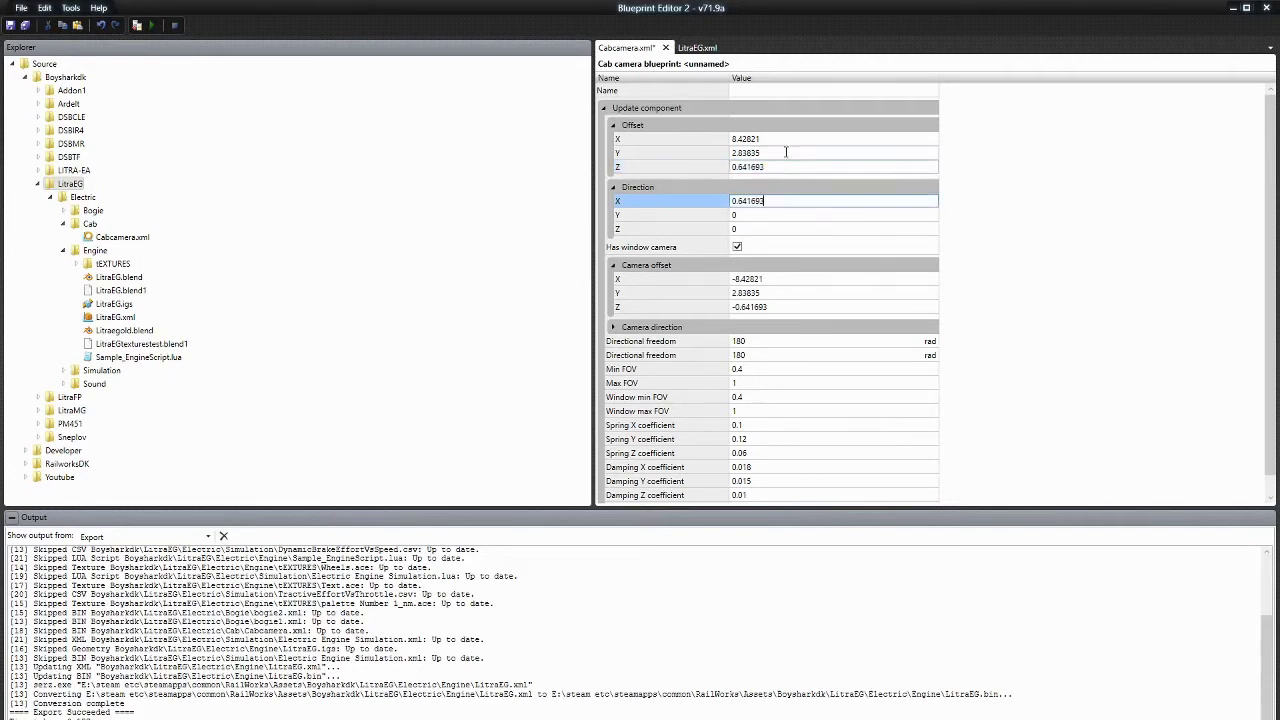
left_click(664, 141)
key("ctrl+c")
left_click(787, 168)
key("ctrl+v")
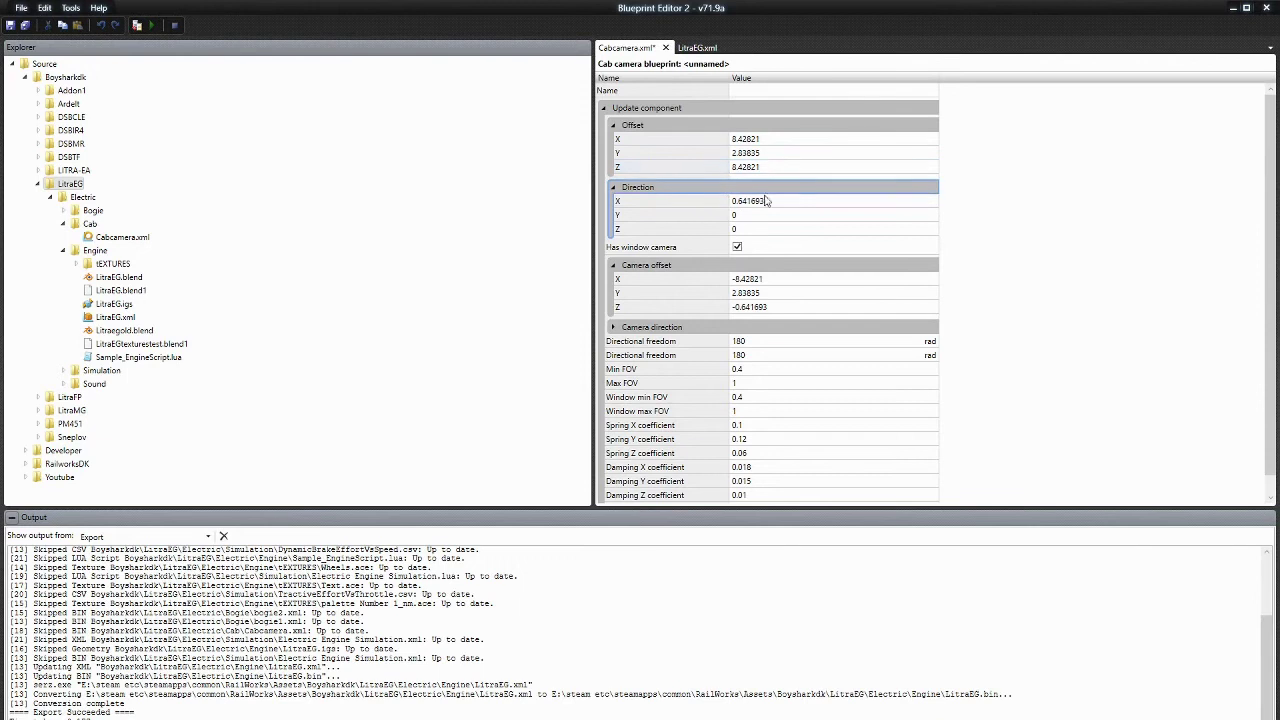
left_click(773, 141)
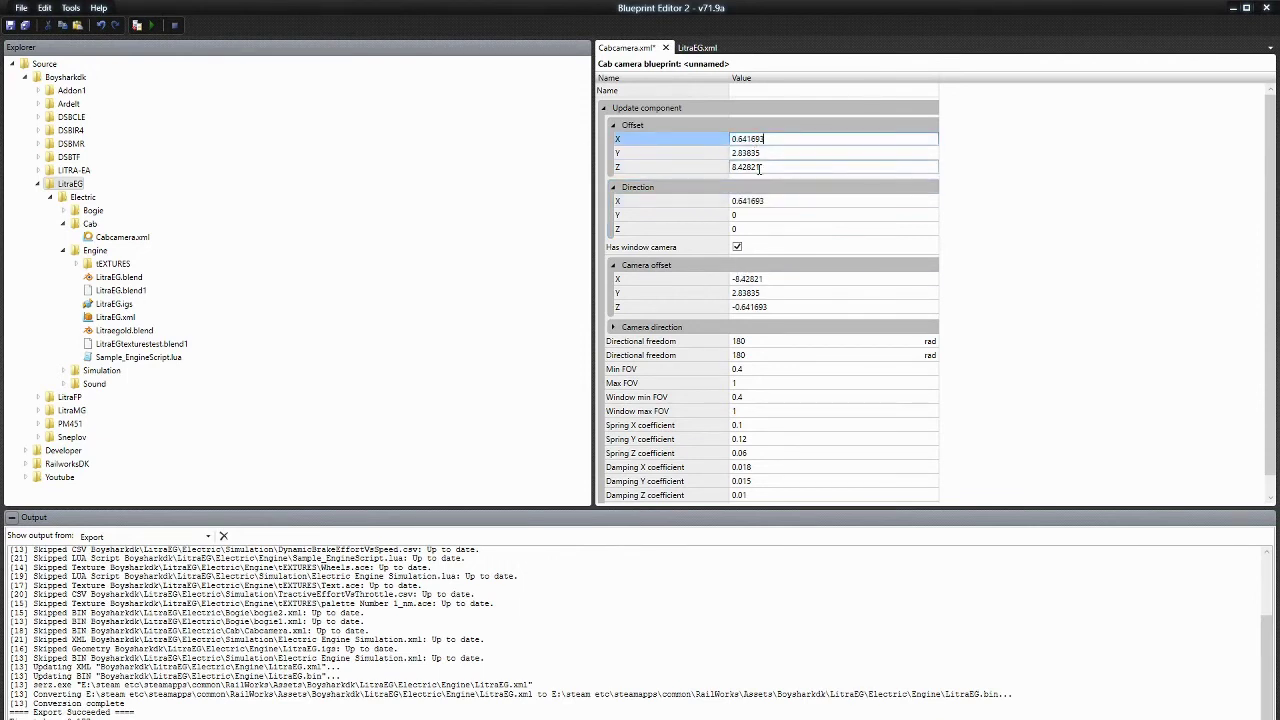
Swap the Camera offset's X and Z values, giving X -0.641693 and Z -8.42821, using Direction Y and Z as temporary storage.
double_click(741, 278)
key("ctrl+c")
left_click(760, 230)
key("ctrl+v")
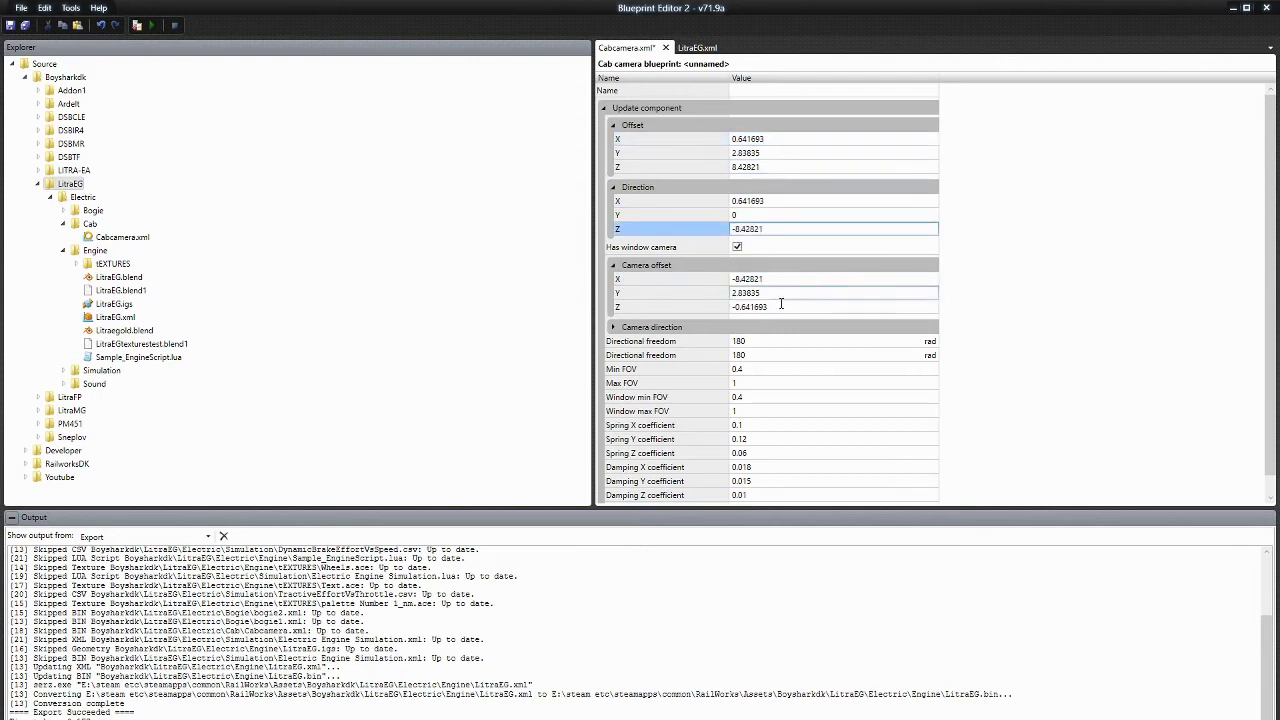
left_click(767, 307)
left_click(742, 215)
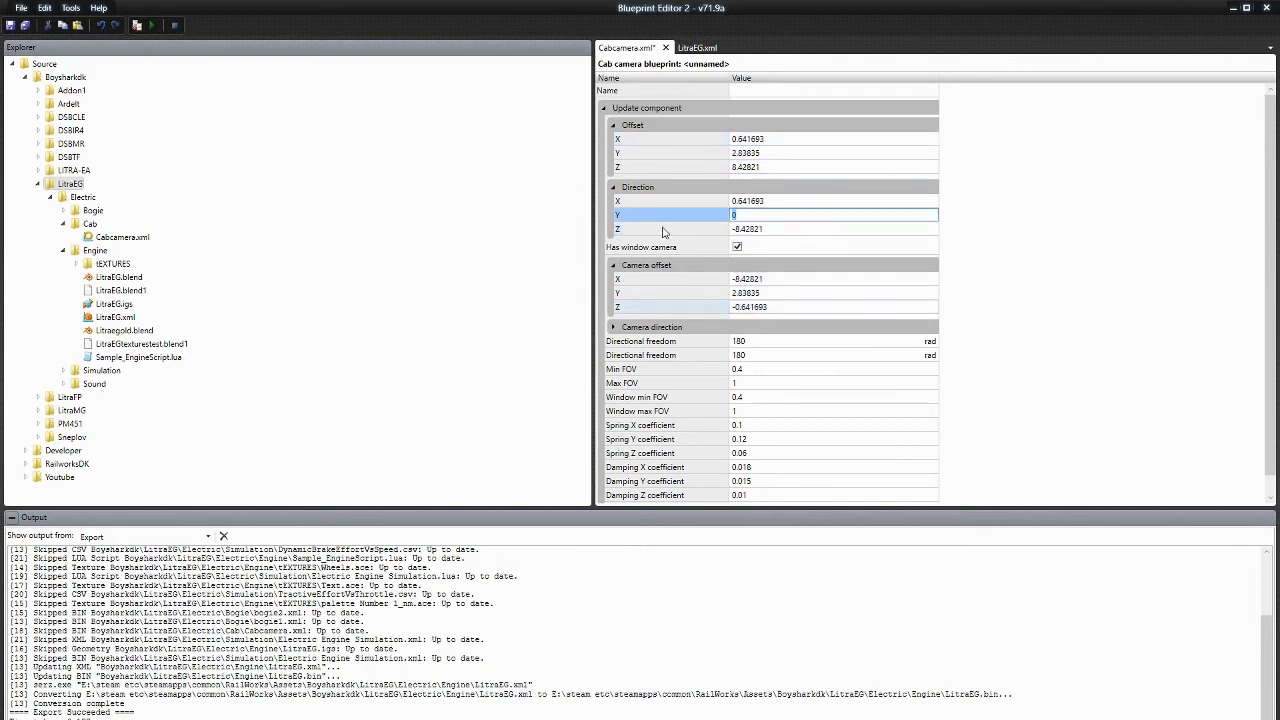
left_click(781, 280)
left_click(703, 307)
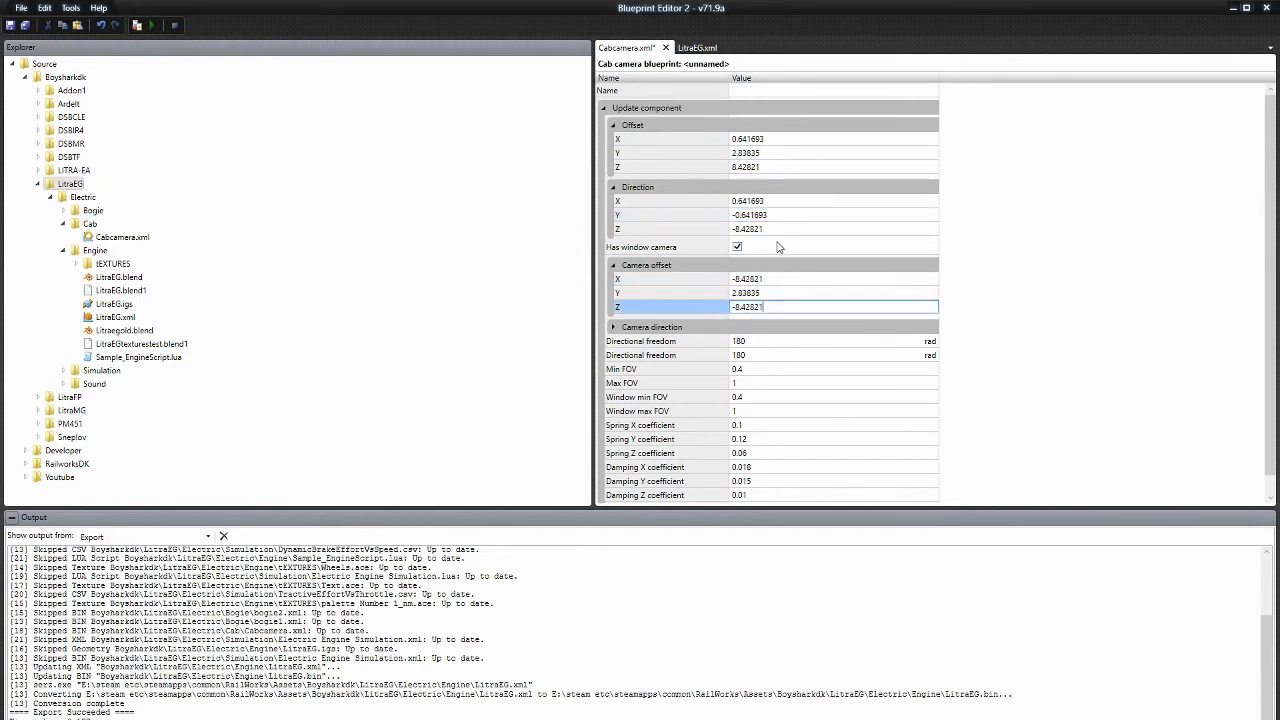
left_click_drag(733, 214, 708, 215)
key("ctrl+c")
left_click_drag(794, 280, 644, 288)
key("ctrl+v")
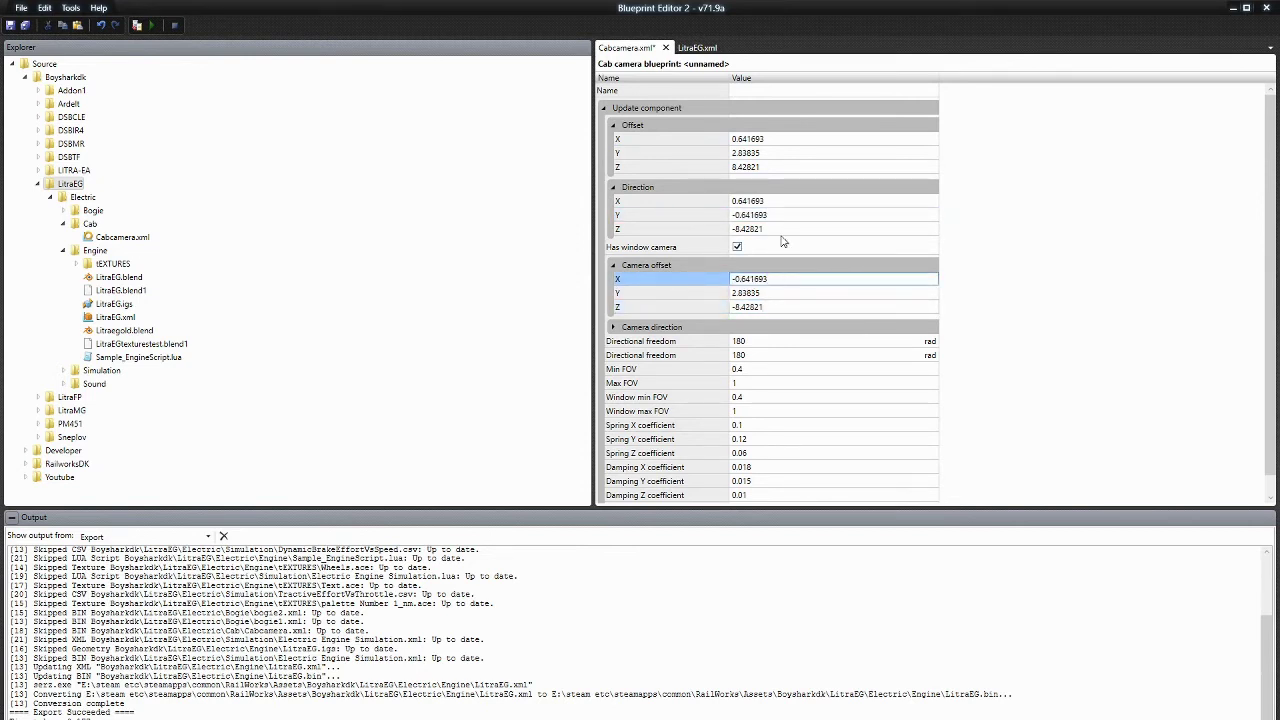
Reset the cab camera's Direction X, Y and Z values to 0.
left_click(765, 230)
type("0")
left_click_drag(793, 214, 641, 215)
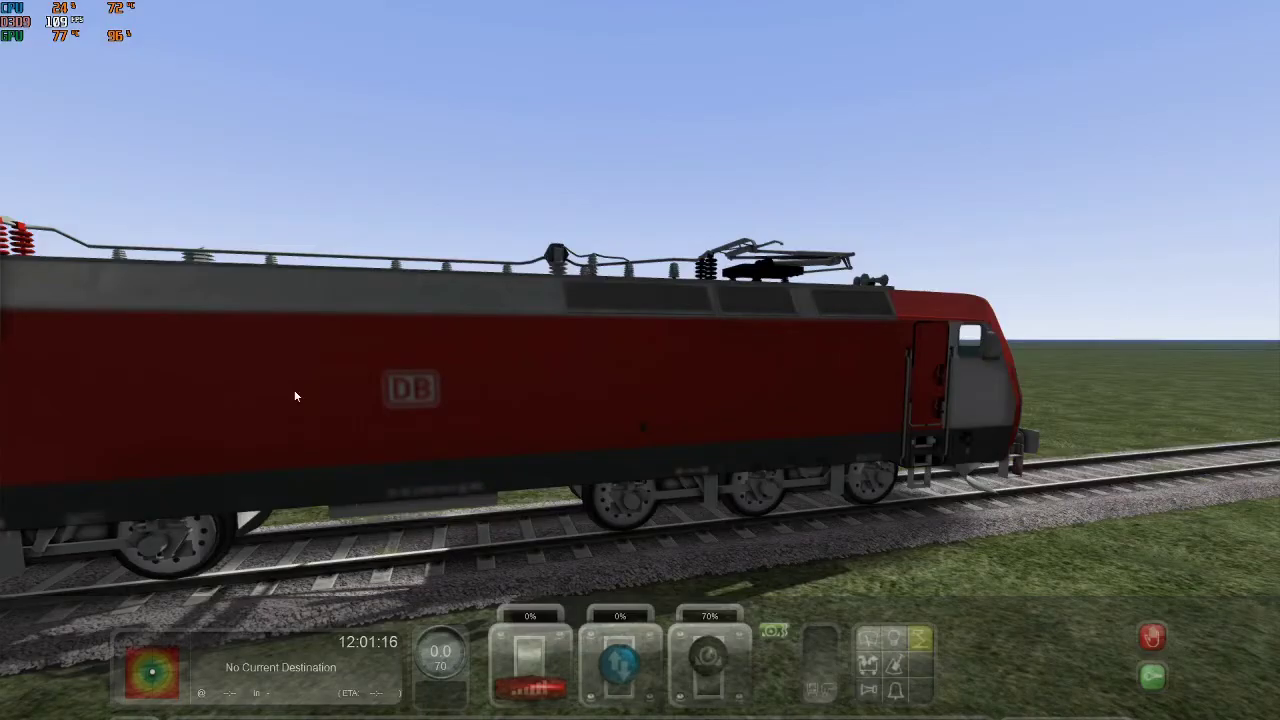
Switch to Train Simulator and quit the running scenario, confirming the exit.
key("Escape")
left_click(757, 540)
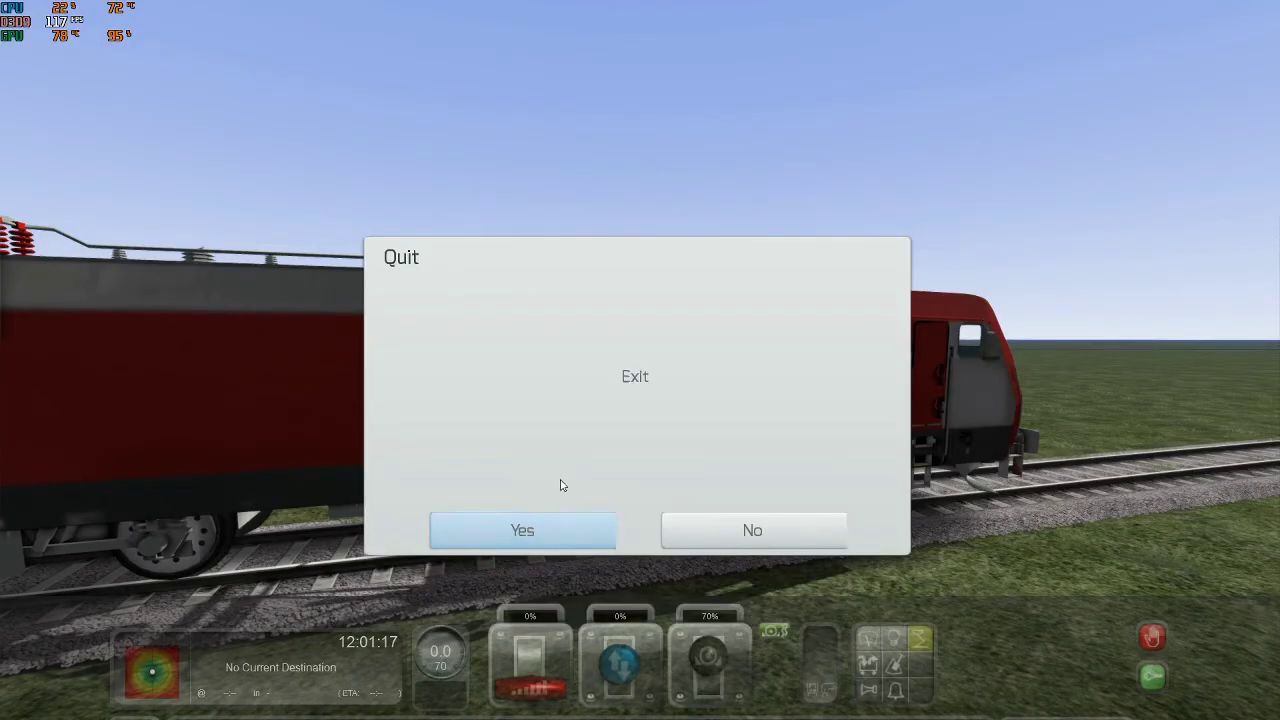
left_click(562, 530)
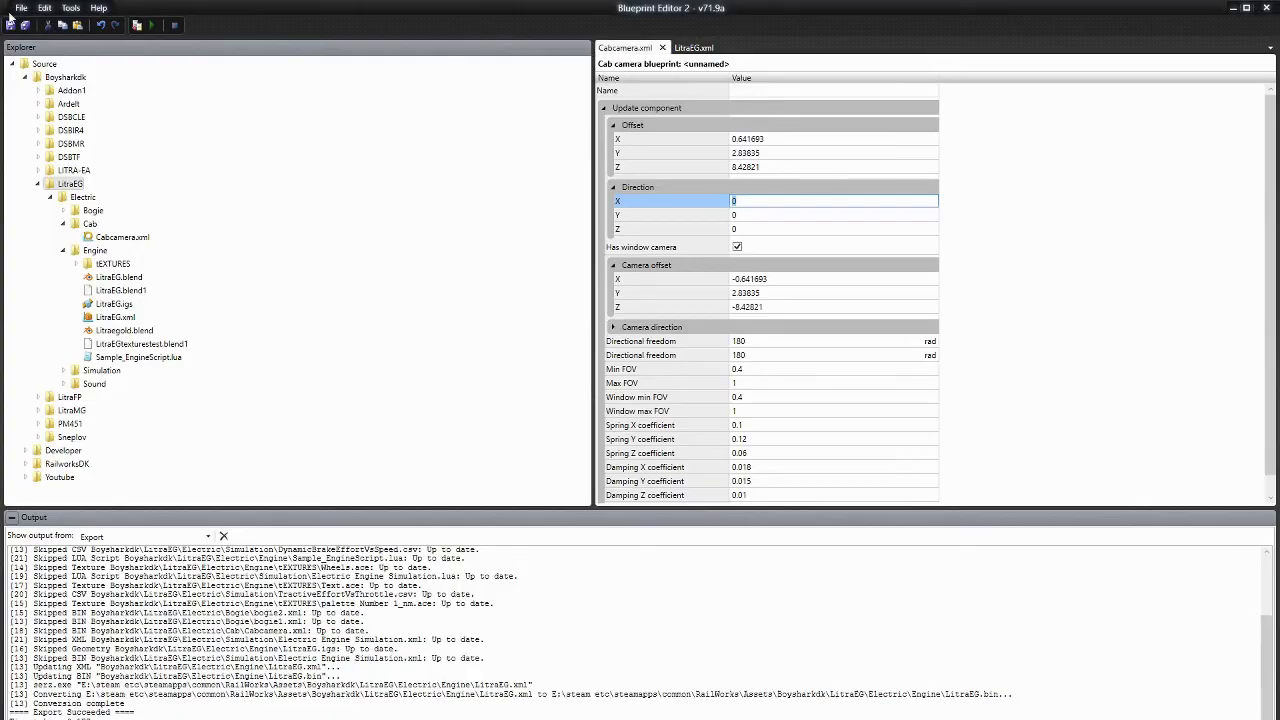
Save the cab camera blueprint and export the LitraEG folder with its references.
left_click(21, 8)
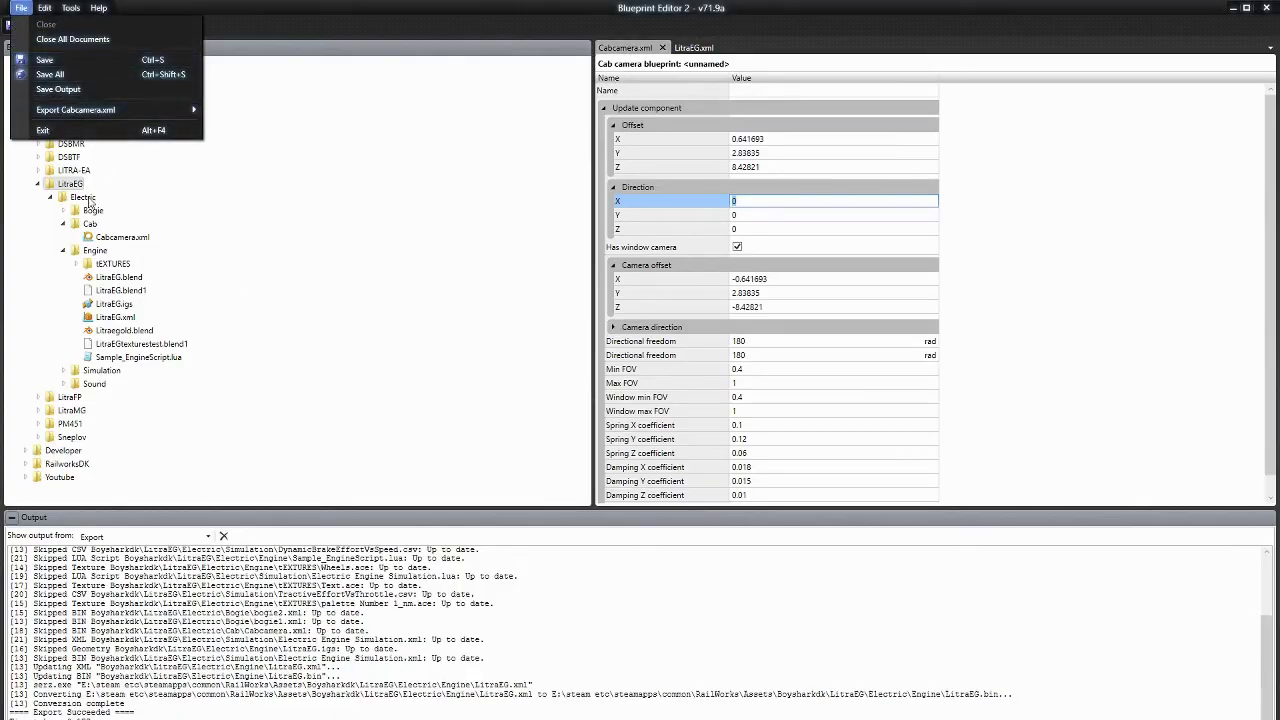
left_click(62, 185)
right_click(62, 184)
mouse_move(145, 338)
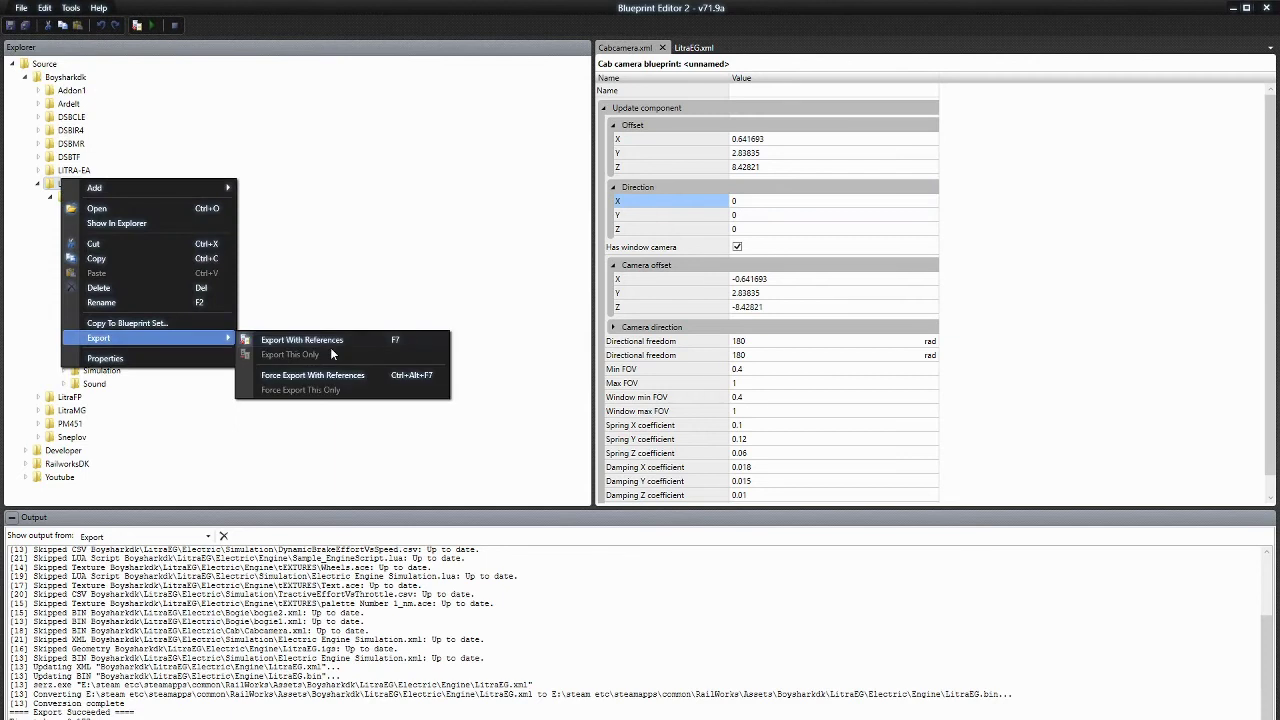
left_click(326, 341)
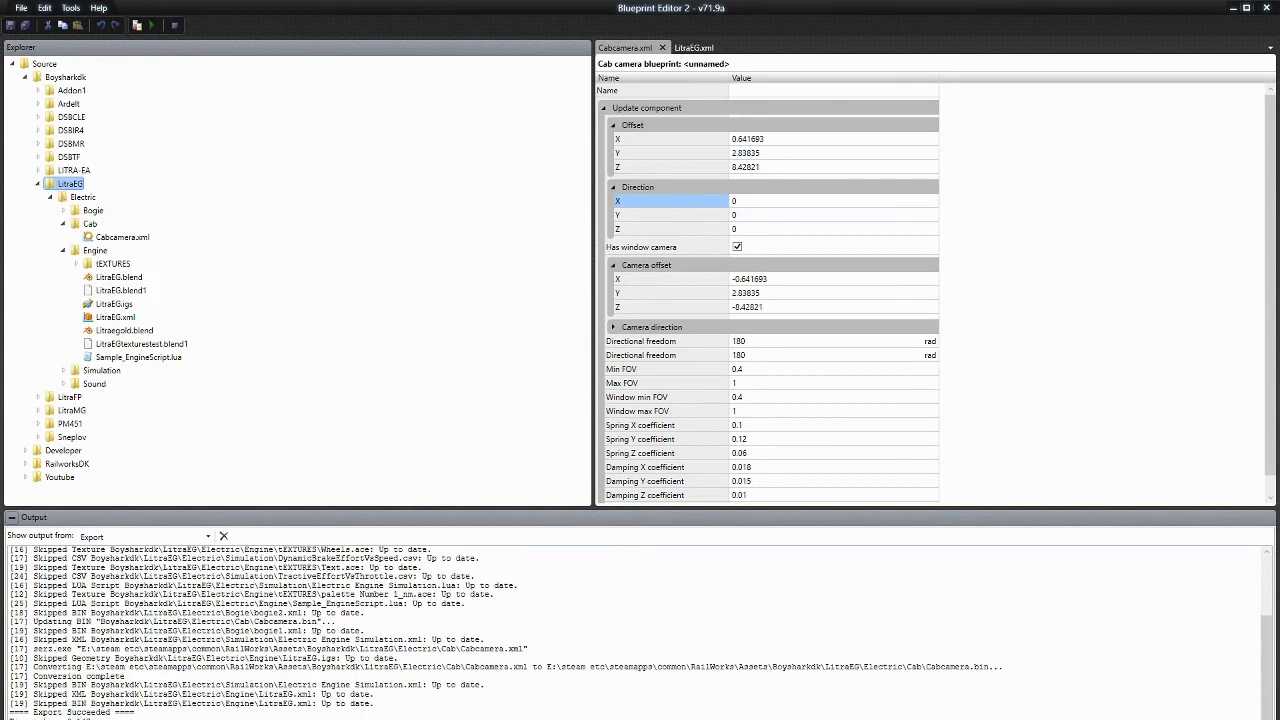
Switch to Steam and launch Train Simulator with the standard Play Train Simulator option.
key("alt+Tab")
left_click(233, 297)
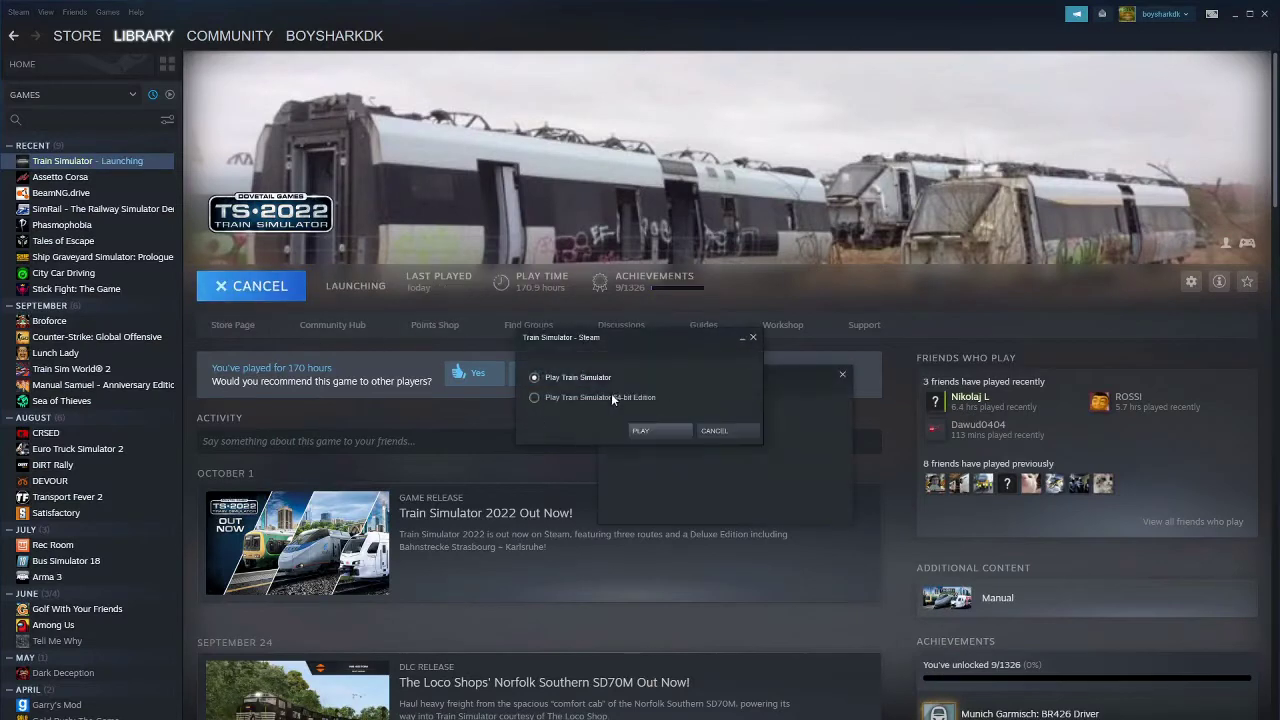
left_click(611, 394)
left_click(578, 377)
left_click(650, 428)
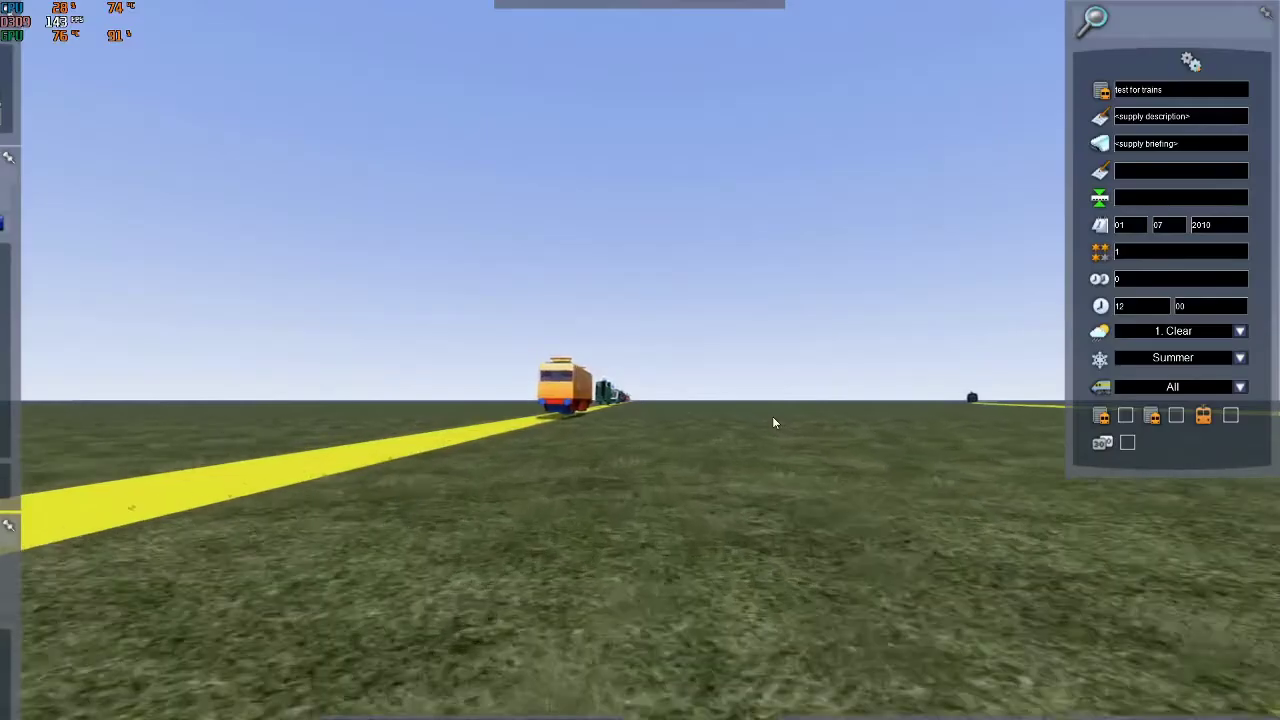
Fly the scenario editor camera to the red locomotive, start the scenario and dismiss the load-failure message.
key("Up")
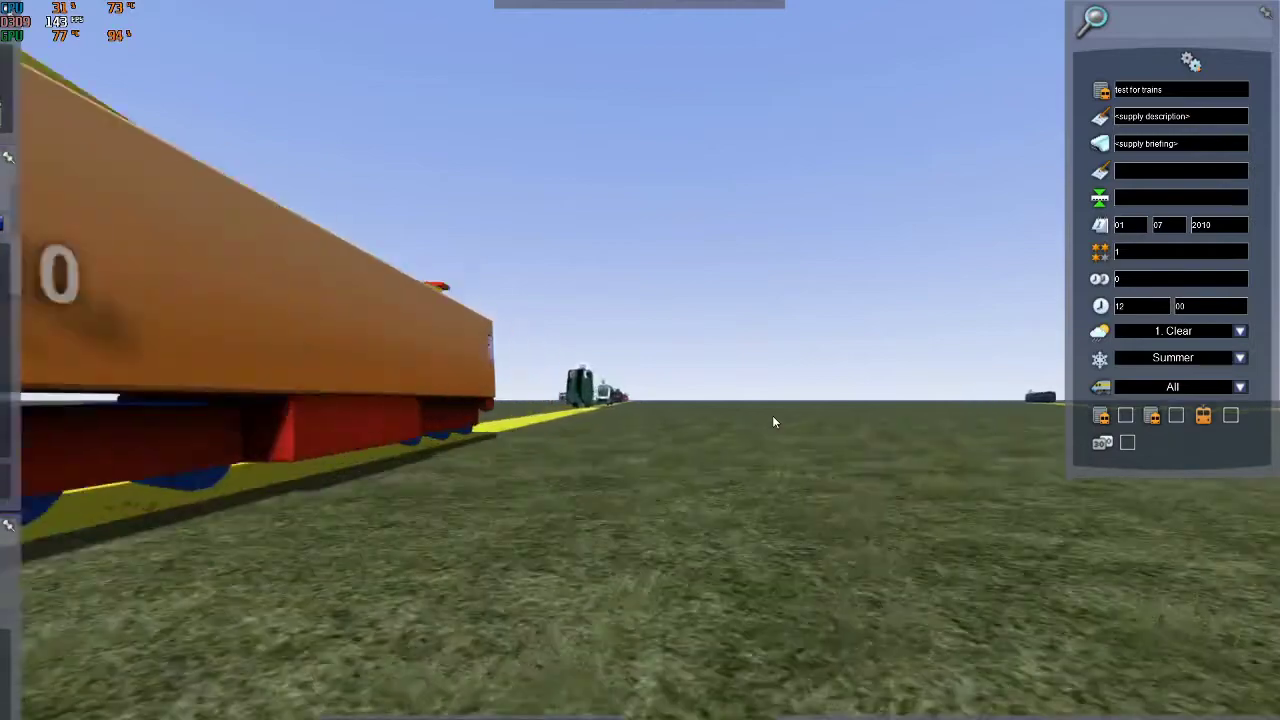
key("Up")
right_click_drag(677, 137, 625, 117)
key("Up")
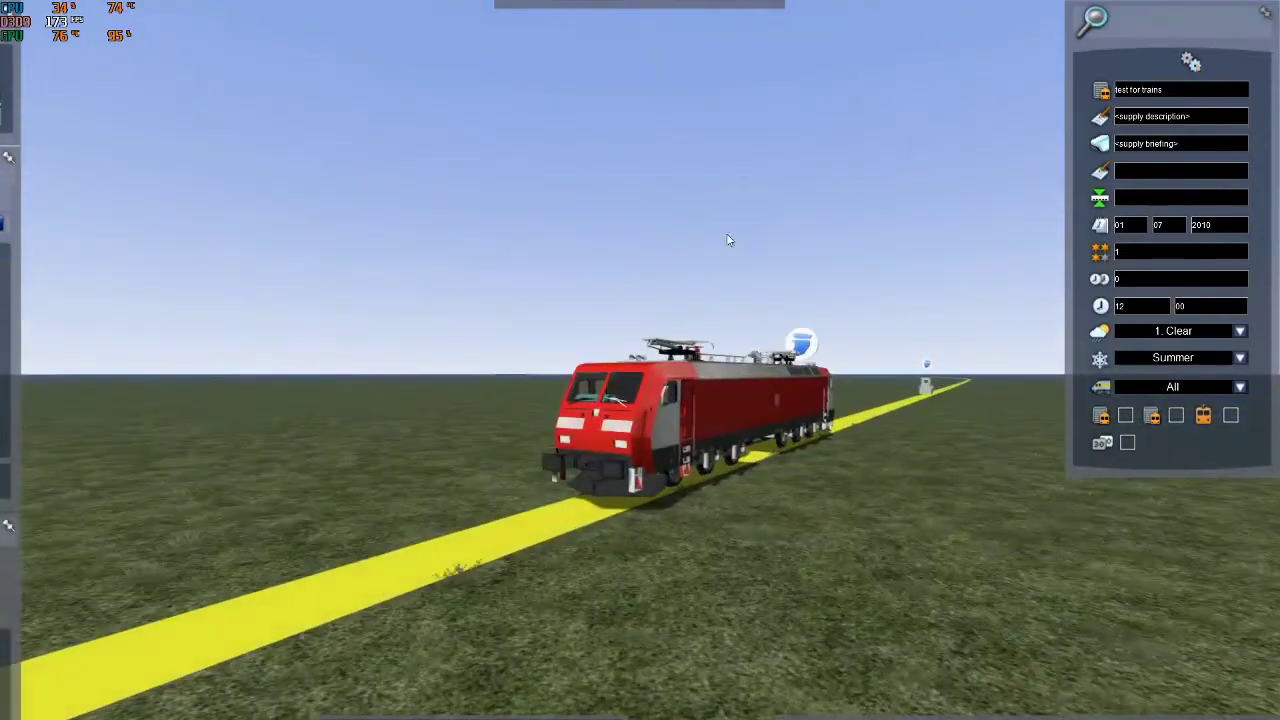
key("Up")
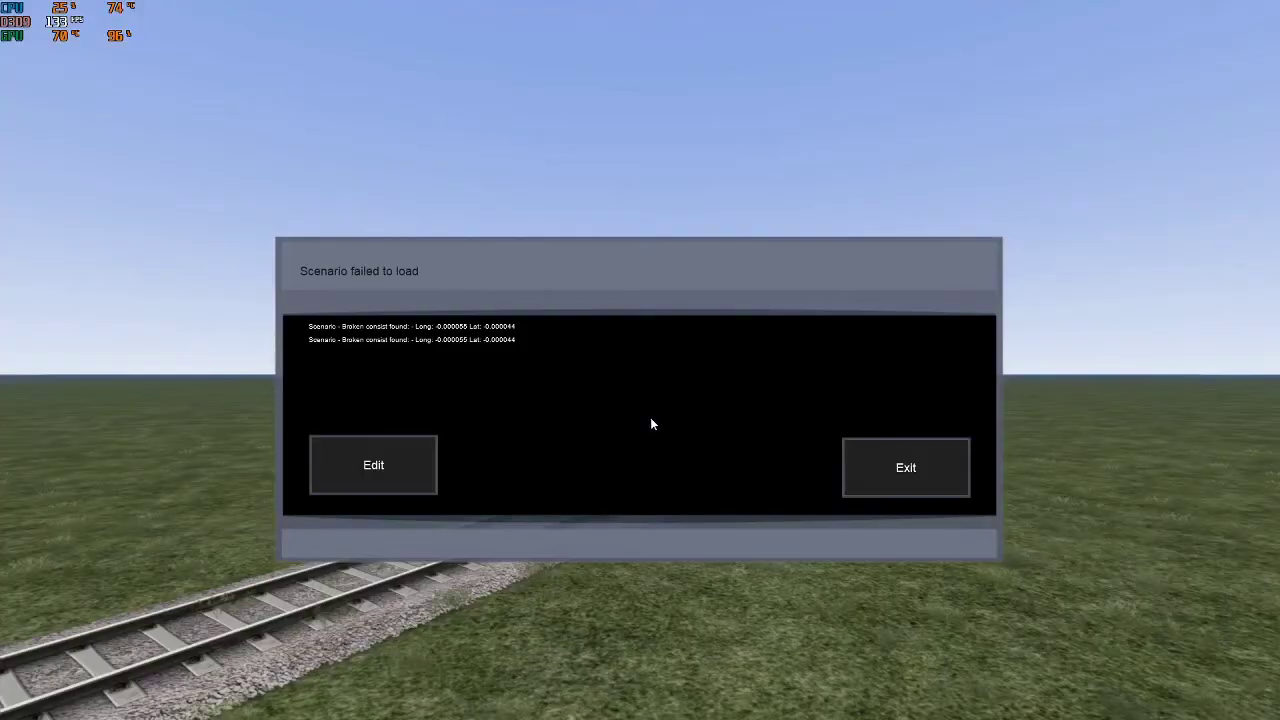
key("Escape")
key("Escape")
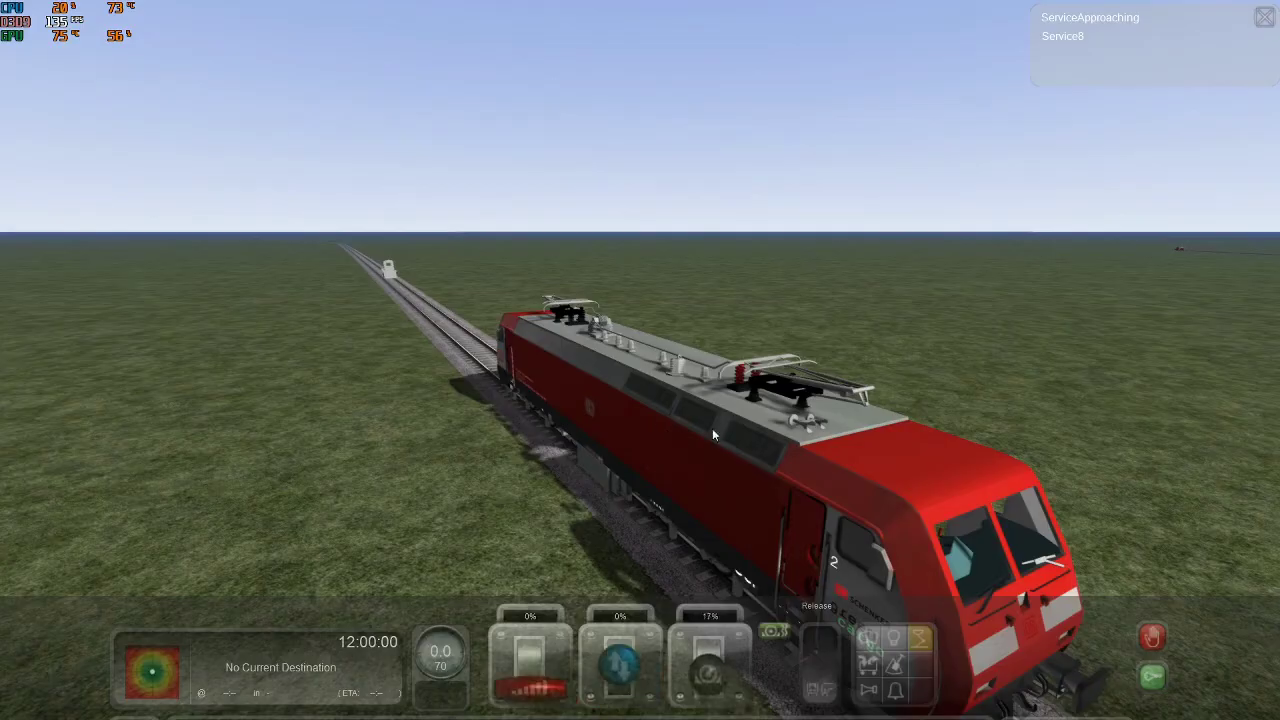
Switch to the locomotive's cab view and look around the driver's position to check the new camera placement.
right_click_drag(712, 428, 500, 410)
key("1")
key("5")
key("1")
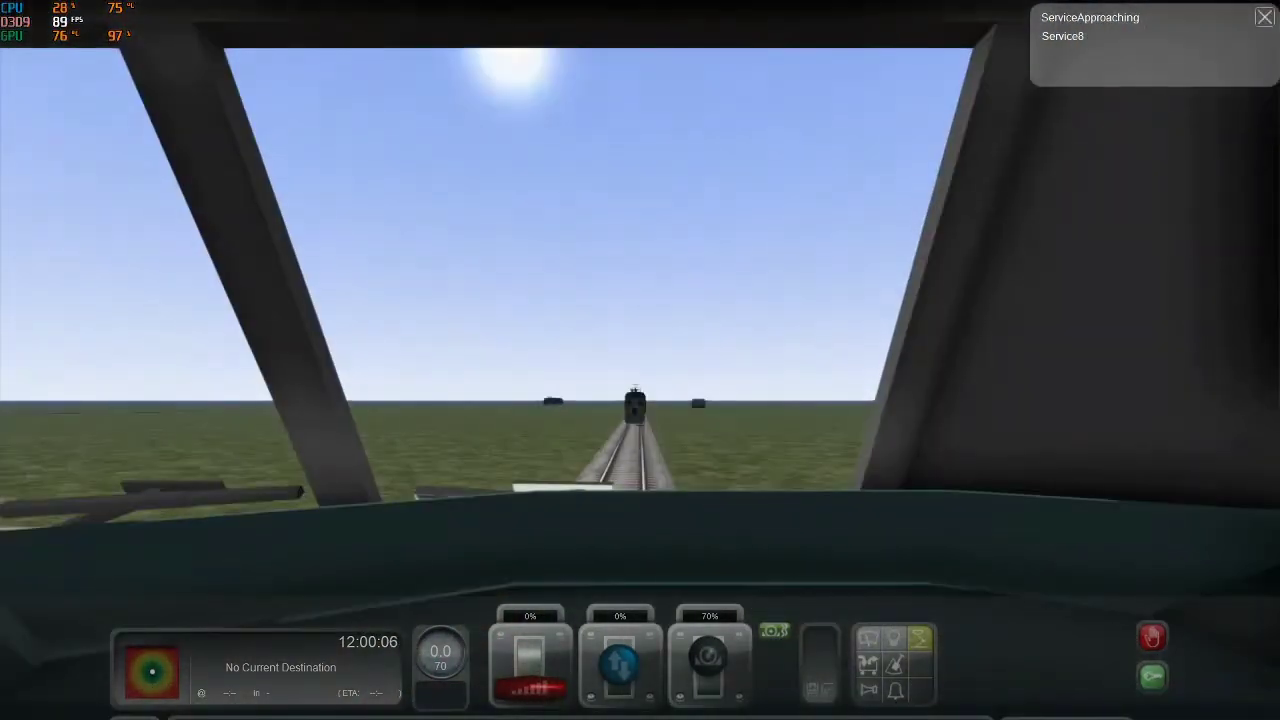
key("ctrl+minus")
key("ctrl+plus")
right_click_drag(717, 430, 910, 586)
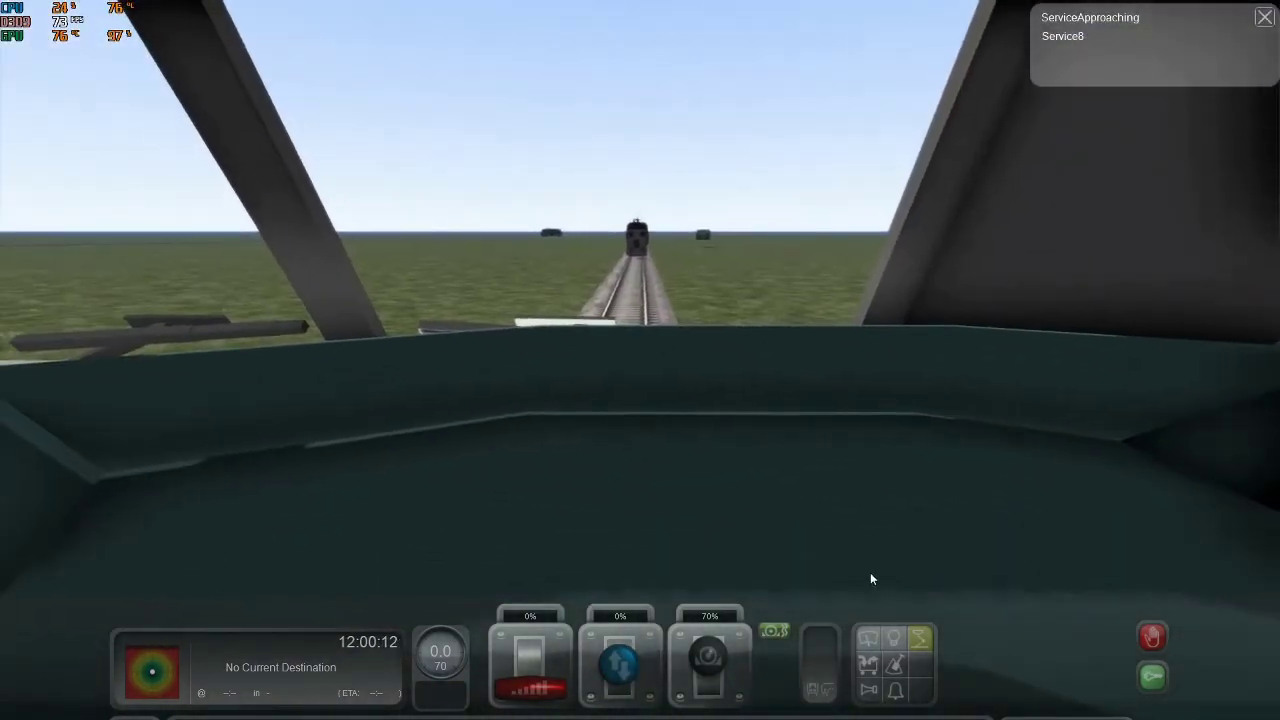
Check the cab camera's Camera offset Z value in Blueprint Editor, returning to Train Simulator.
key("alt+Tab")
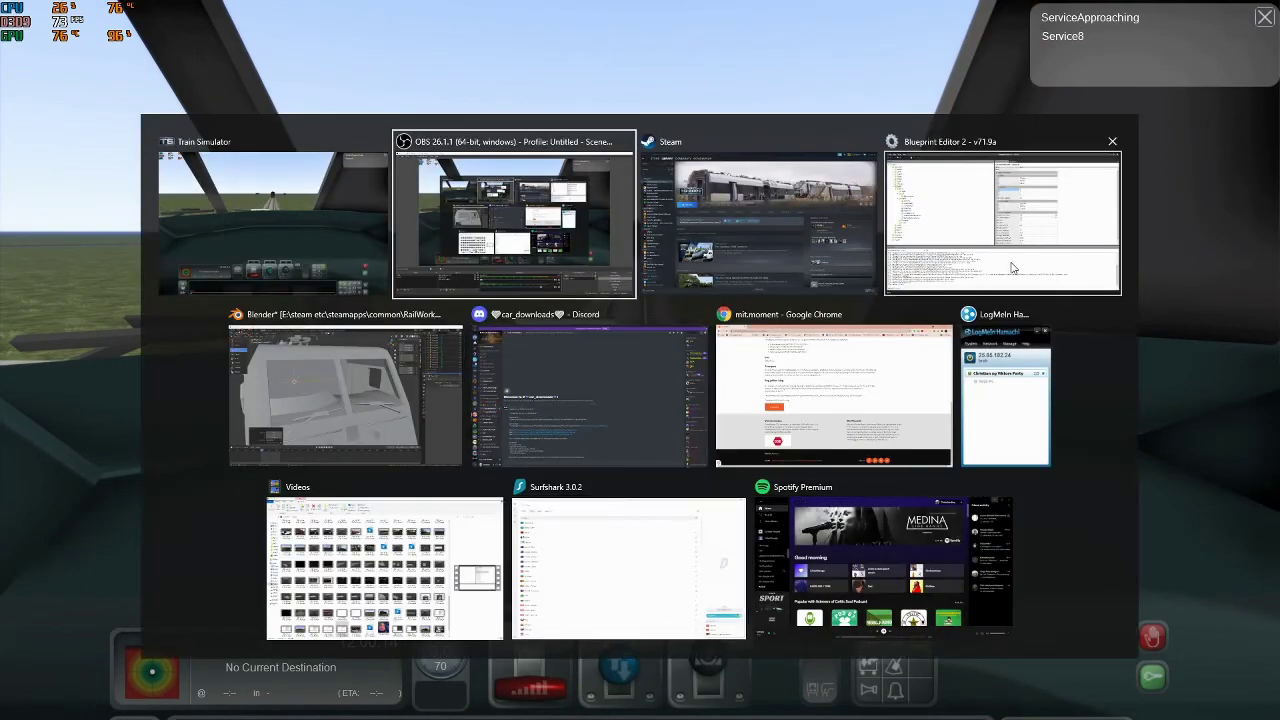
left_click(1012, 268)
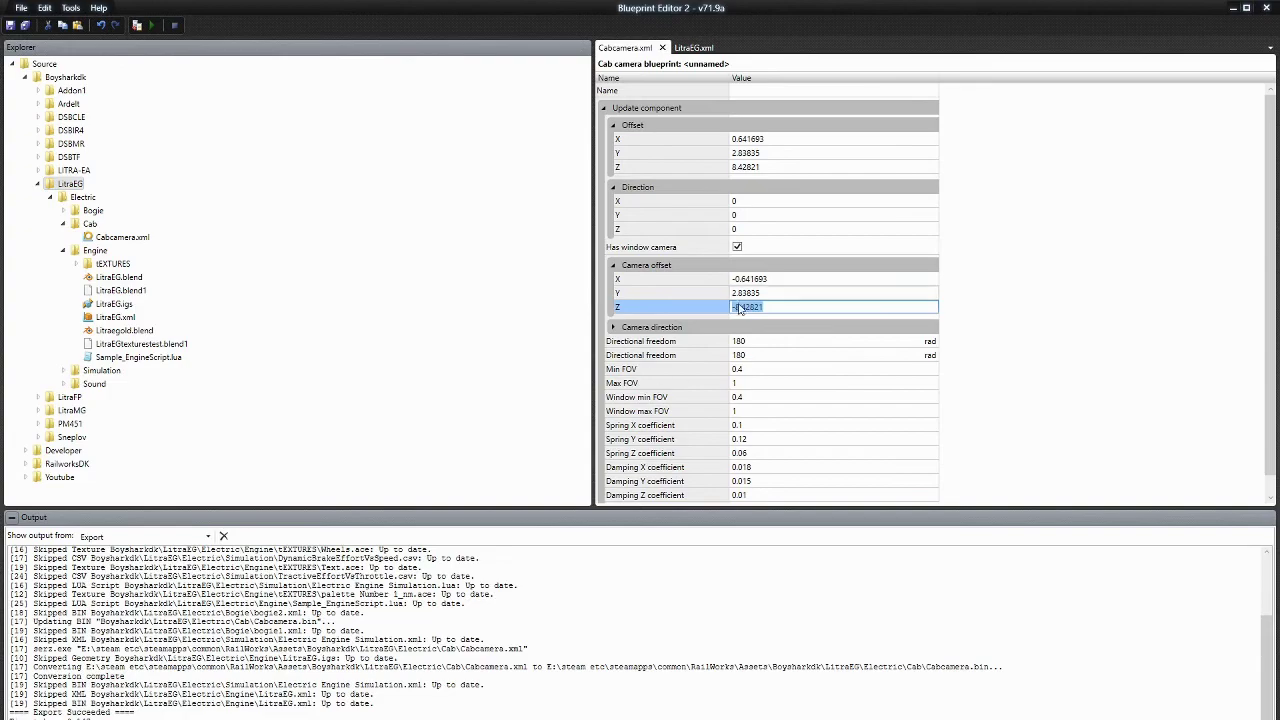
key("alt+Tab")
Alternate between the locomotive's two cabs and compare the view through each windscreen.
right_click_drag(744, 306, 1043, 620)
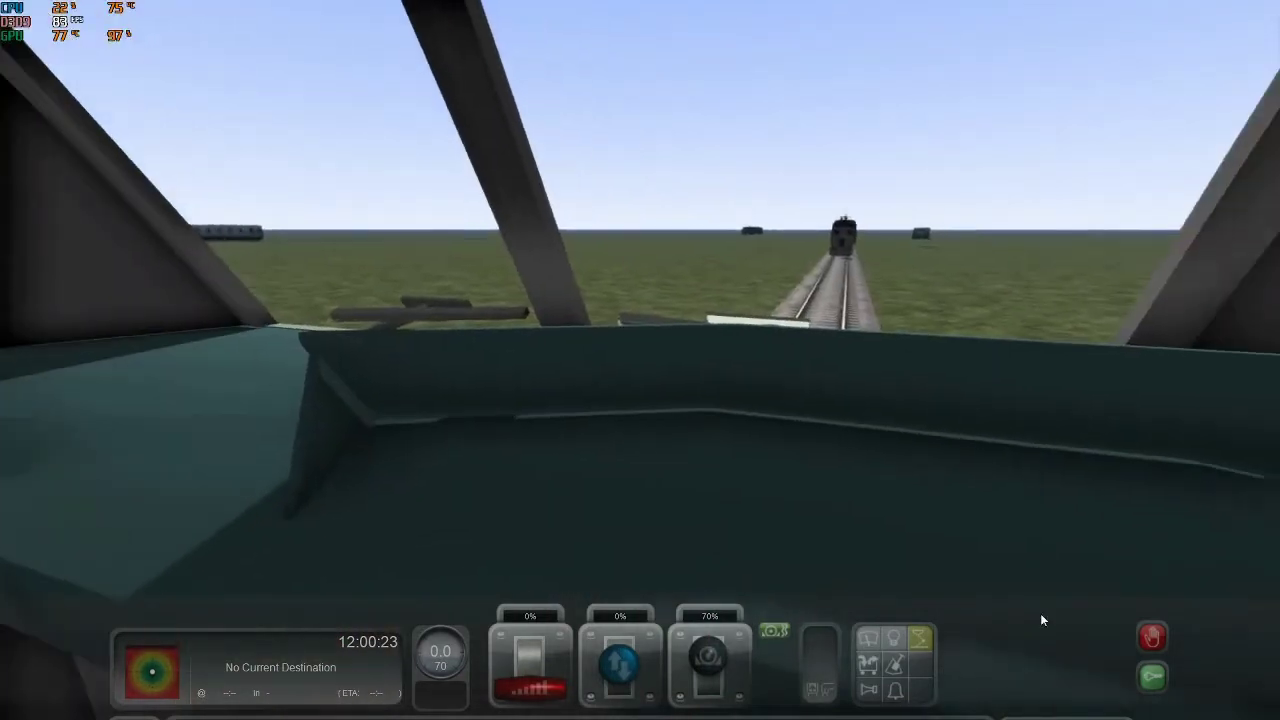
key("ctrl+plus")
right_click_drag(1080, 560, 1053, 594)
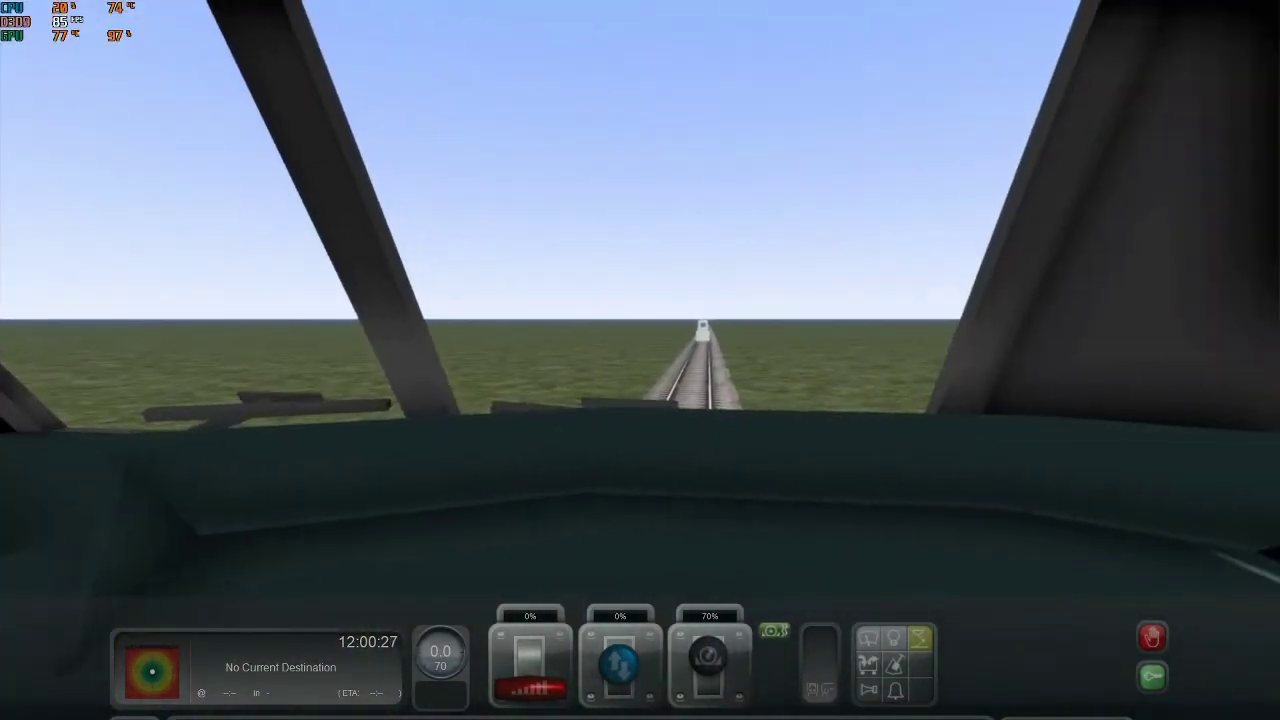
key("ctrl+plus")
key("ctrl+plus")
key("ctrl+plus")
key("ctrl+plus")
key("ctrl+plus")
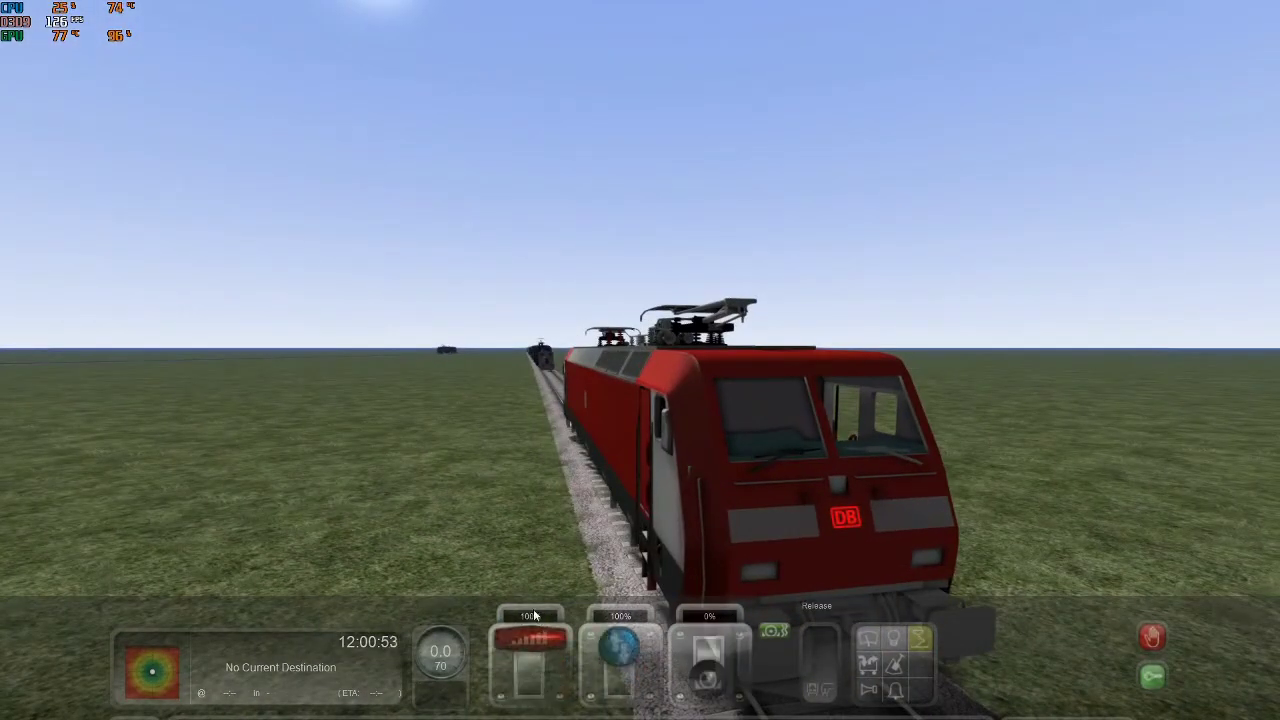
Set the throttle to 100% and examine the locomotive's roof and pantographs from outside.
left_click_drag(531, 688, 541, 596)
right_click_drag(671, 580, 800, 170)
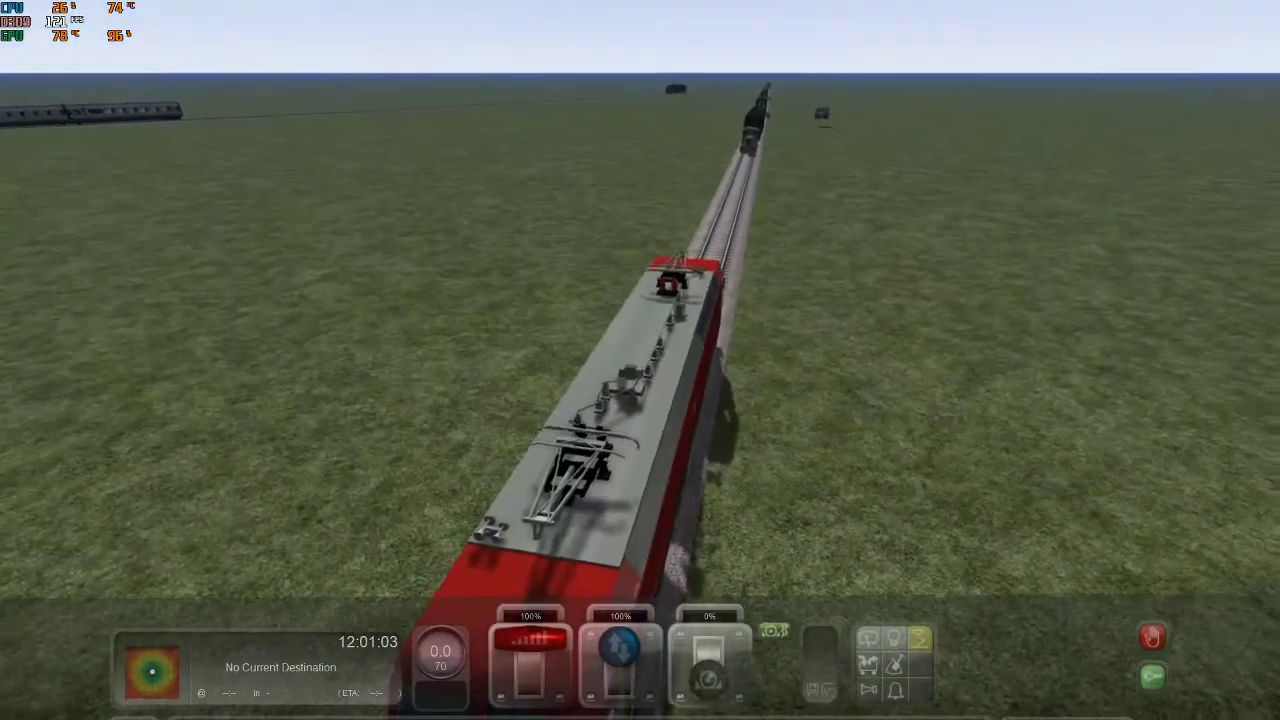
right_click_drag(415, 430, 649, 356)
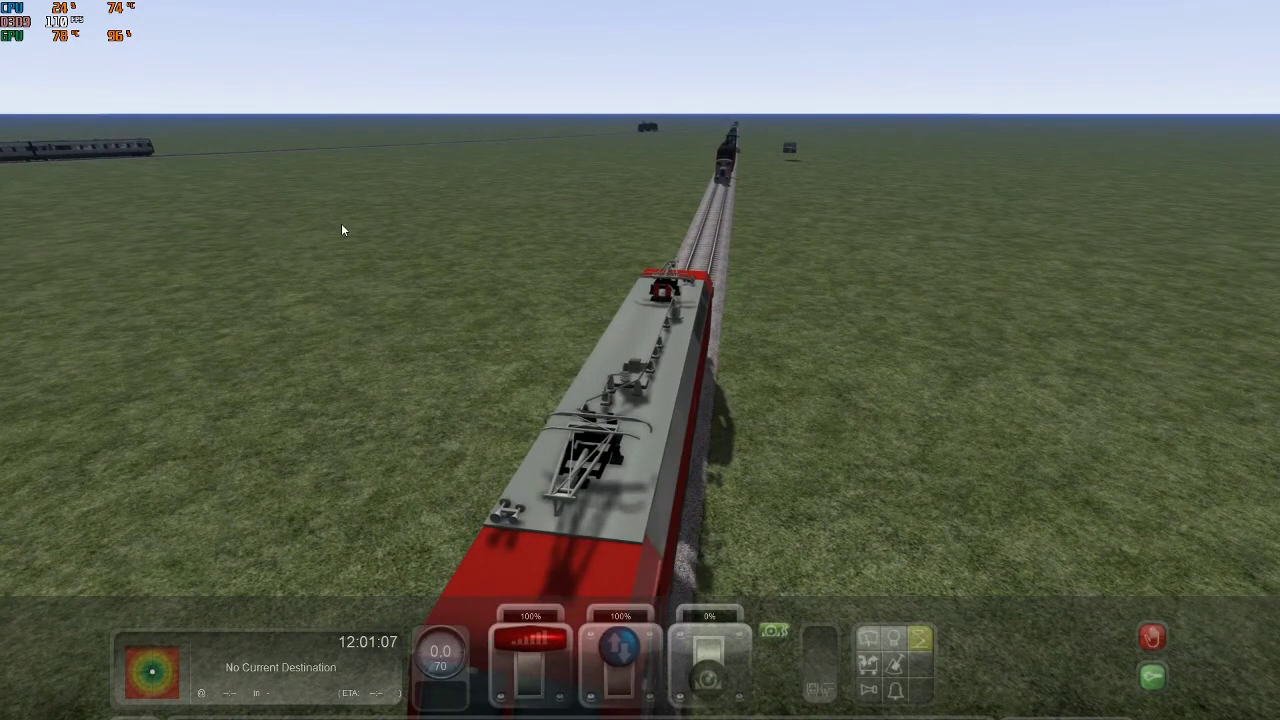
right_click_drag(358, 240, 840, 322)
scroll(840, 322, "up", 3)
scroll(931, 250, "up", 5)
right_click_drag(960, 242, 645, 310)
scroll(931, 250, "down", 5)
scroll(650, 335, "down", 3)
scroll(650, 335, "up", 4)
scroll(645, 370, "up", 6)
scroll(645, 355, "down", 4)
scroll(645, 310, "up", 2)
right_click_drag(526, 124, 526, 131)
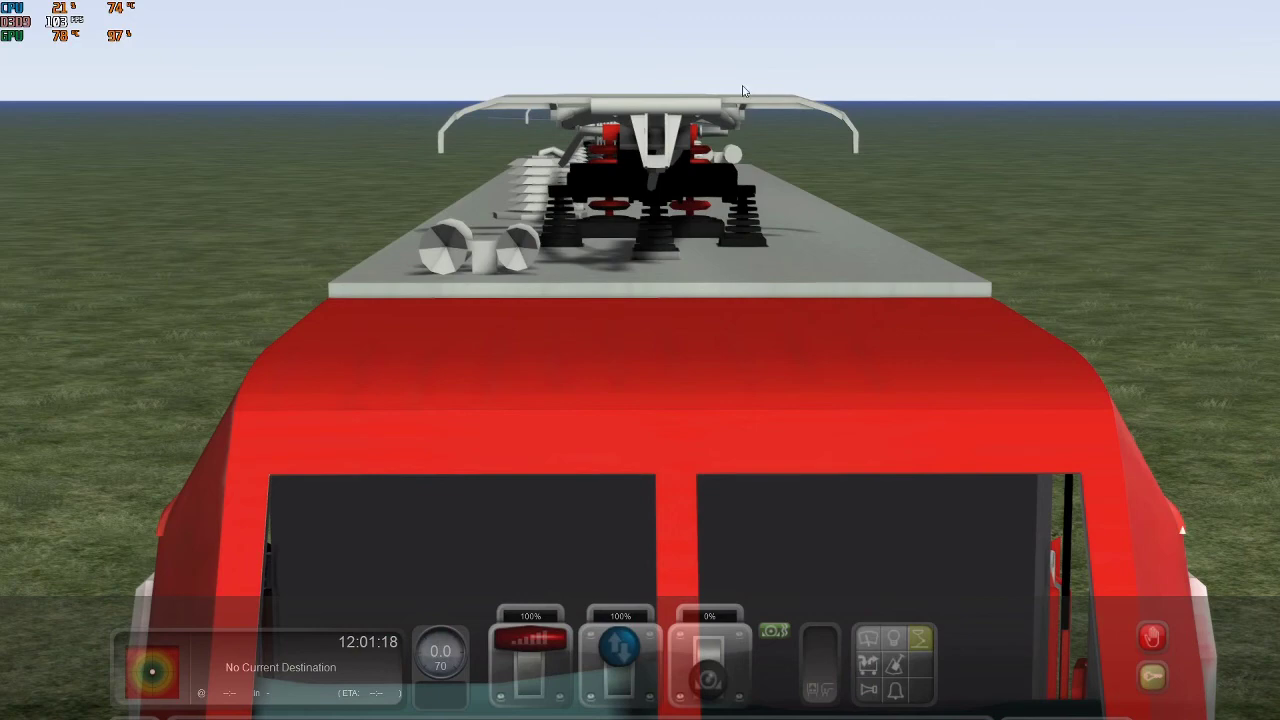
Examine the locomotive's front and cab exterior from several angles and distances.
scroll(655, 147, "down", 4)
right_click_drag(757, 221, 487, 336)
scroll(686, 194, "down", 3)
scroll(397, 339, "down", 3)
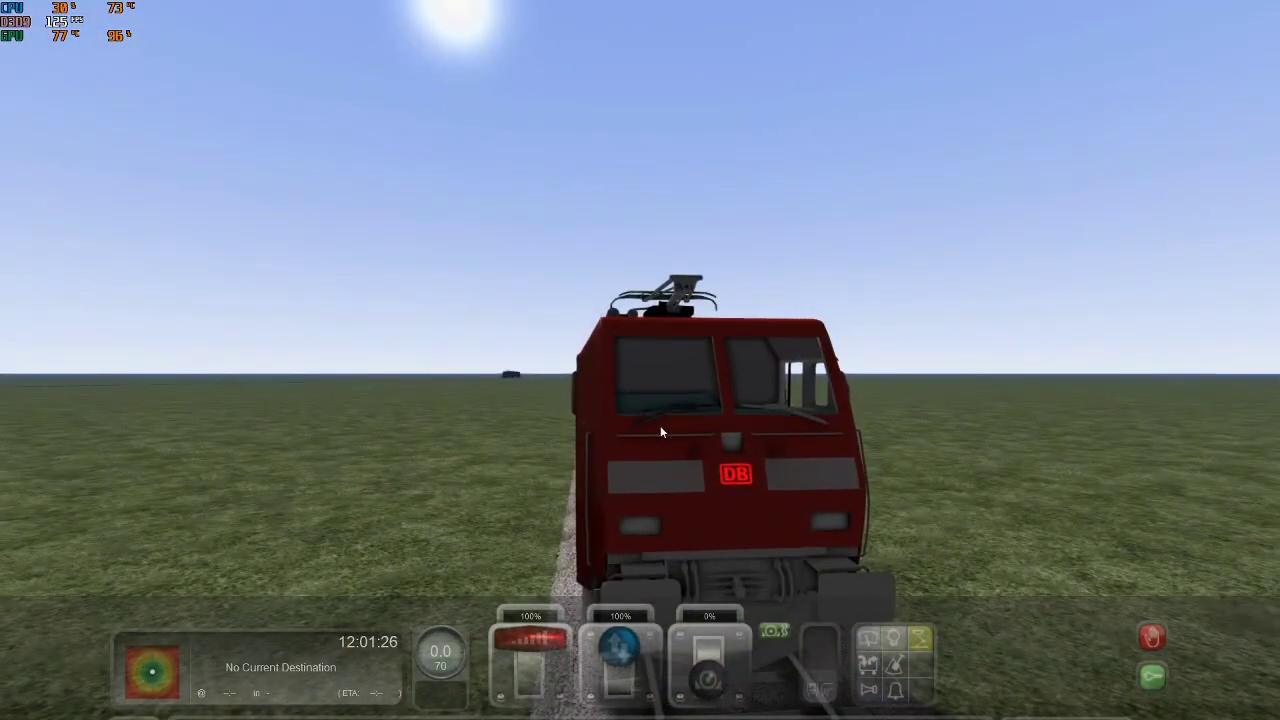
right_click_drag(804, 401, 528, 496)
scroll(622, 466, "up", 4)
scroll(622, 466, "up", 6)
scroll(622, 486, "down", 3)
scroll(528, 496, "down", 5)
scroll(699, 596, "down", 3)
right_click_drag(699, 596, 697, 479)
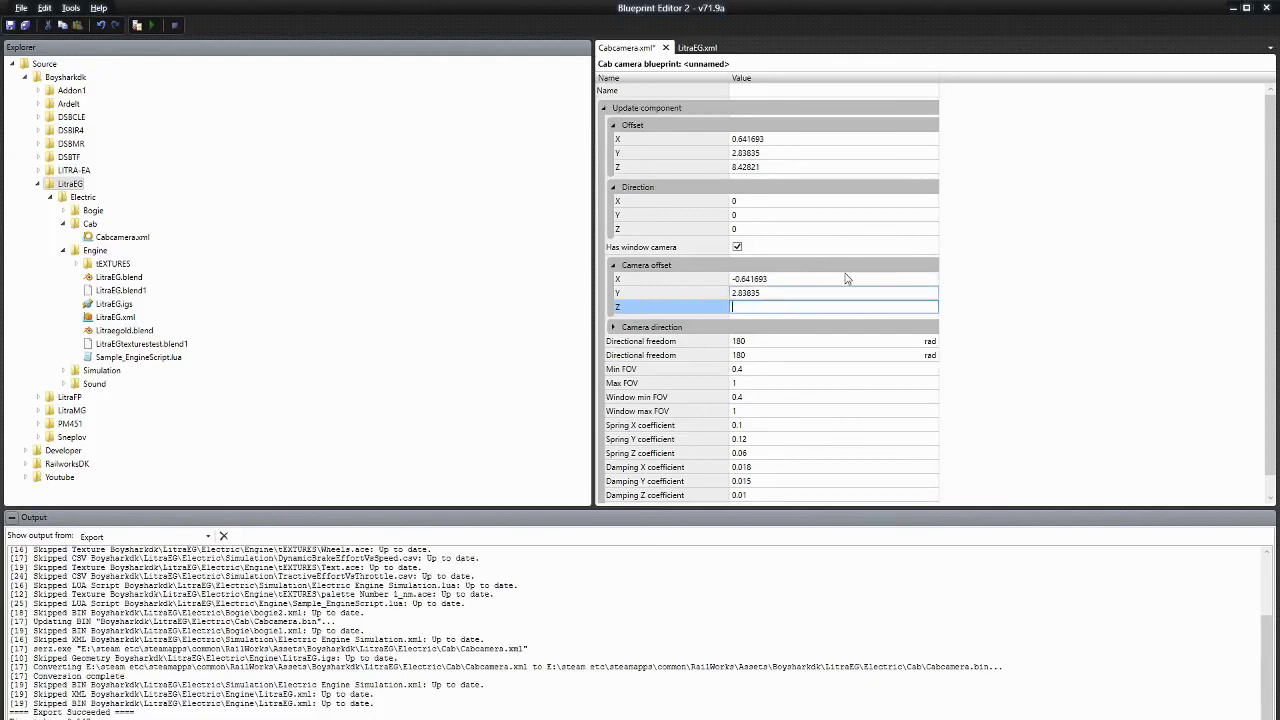
Back in Blueprint Editor, set the cab camera's Camera offset X, Y and Z values to 0.
left_click(790, 292)
key("shift+Tab")
key("BackSpace")
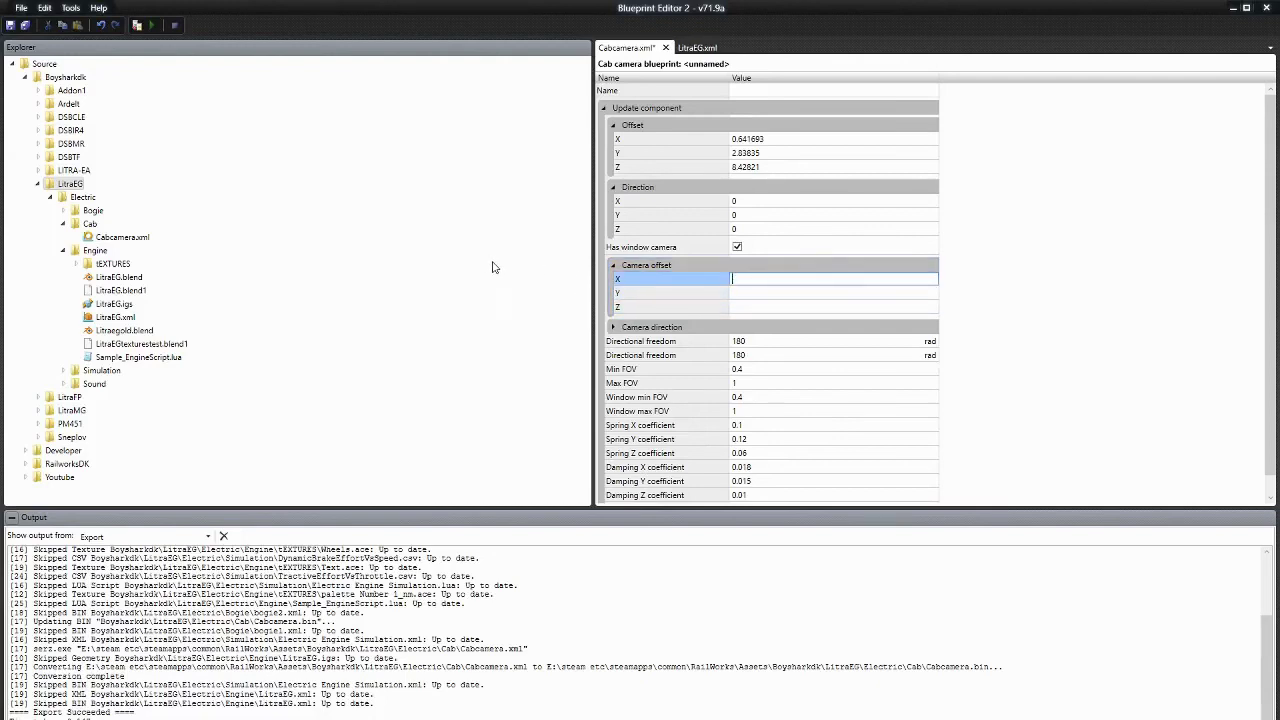
key("Tab")
type("0")
key("Tab")
type("0")
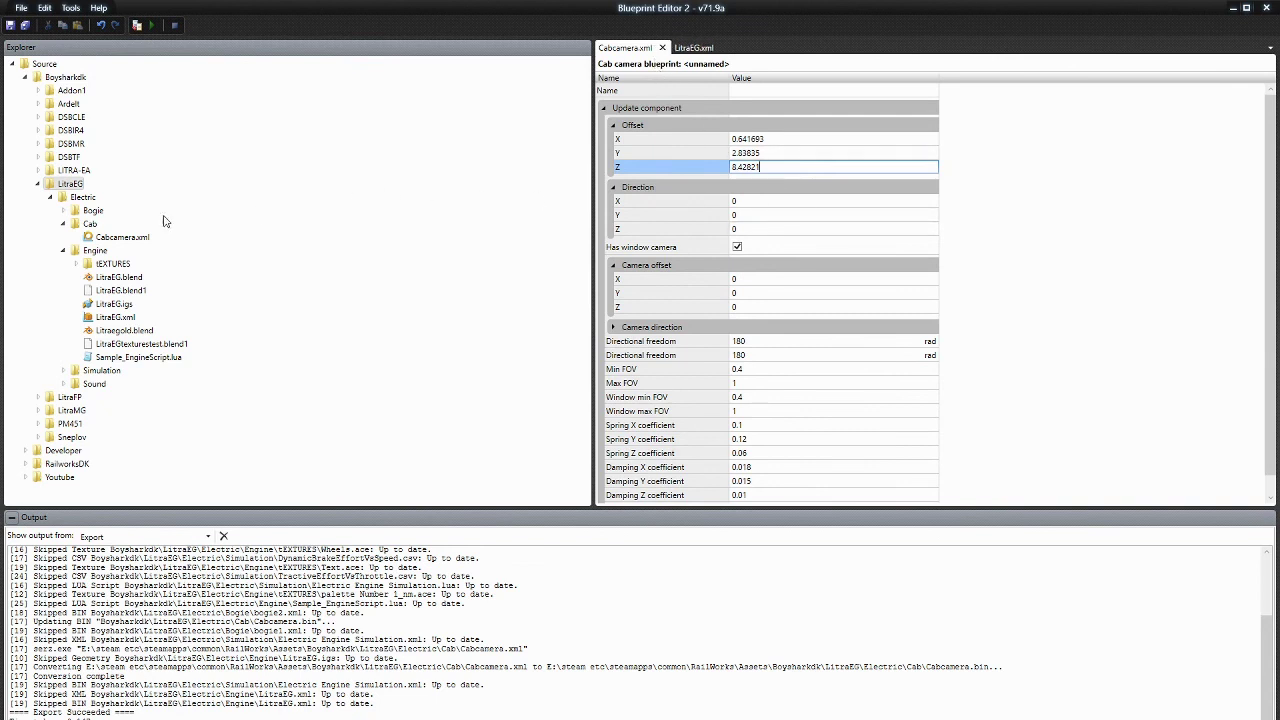
Export the LitraEG folder with references again to update the zeroed camera offset.
right_click(72, 183)
left_click(330, 346)
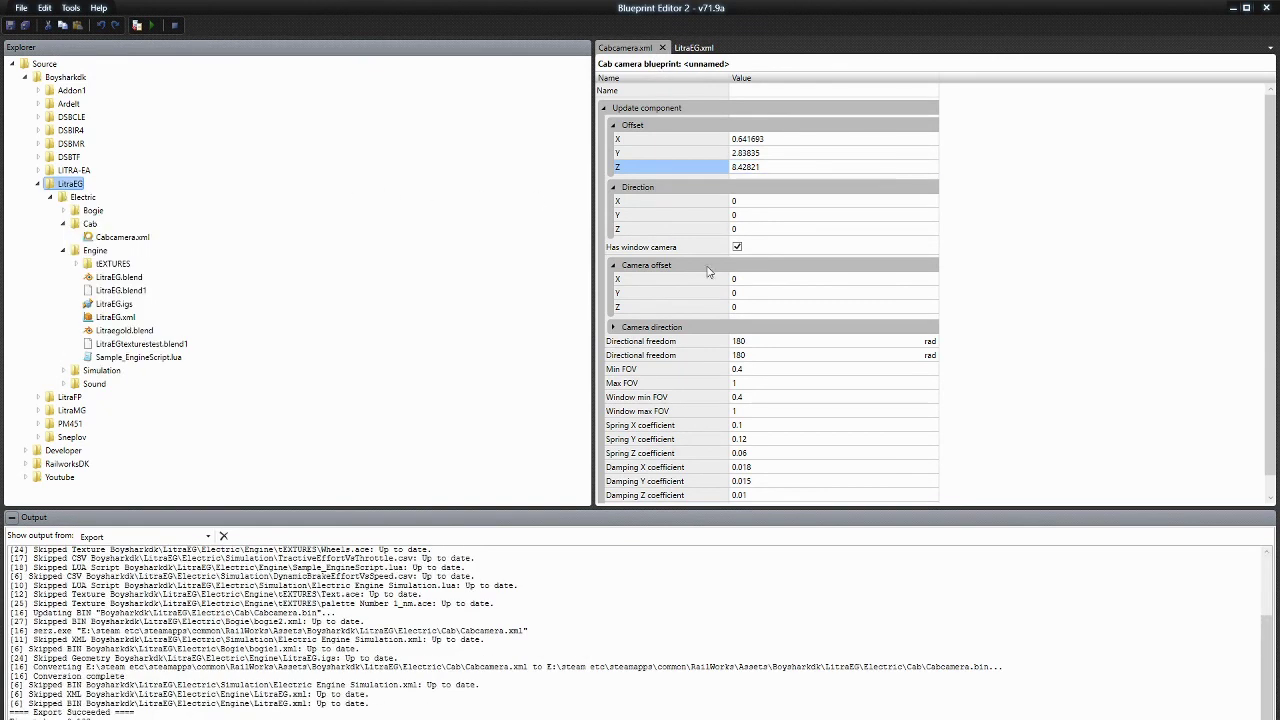